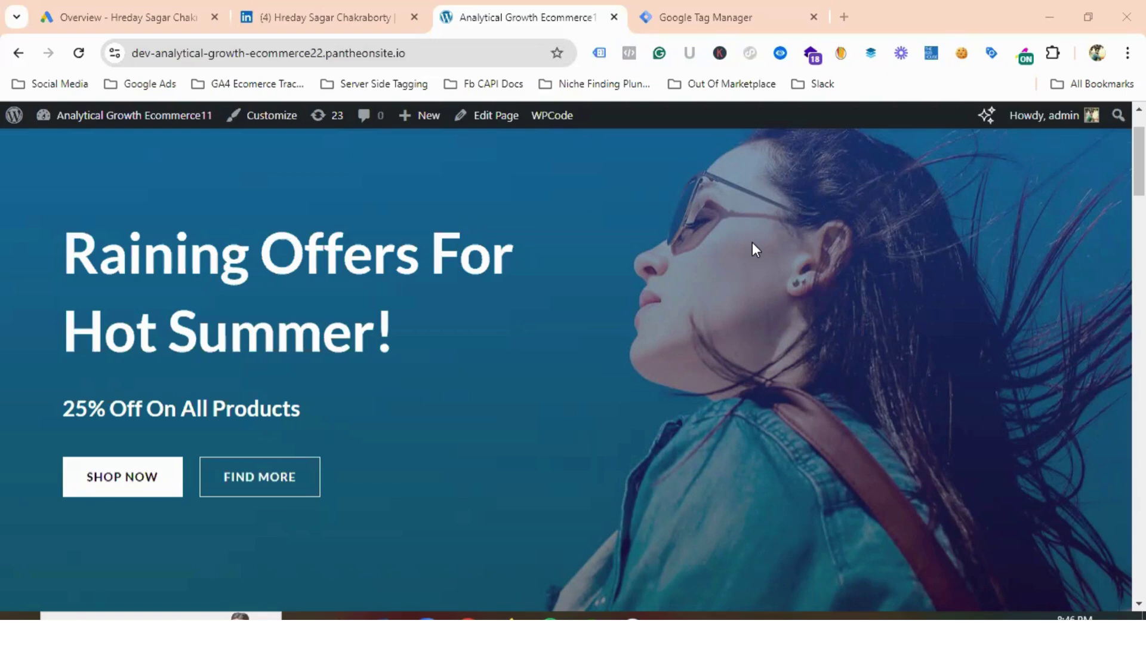
# Look over the store's home page, the container's tag list in Google Tag Manager and the Google Ads overview
pyautogui.scroll(2, 509, 347)
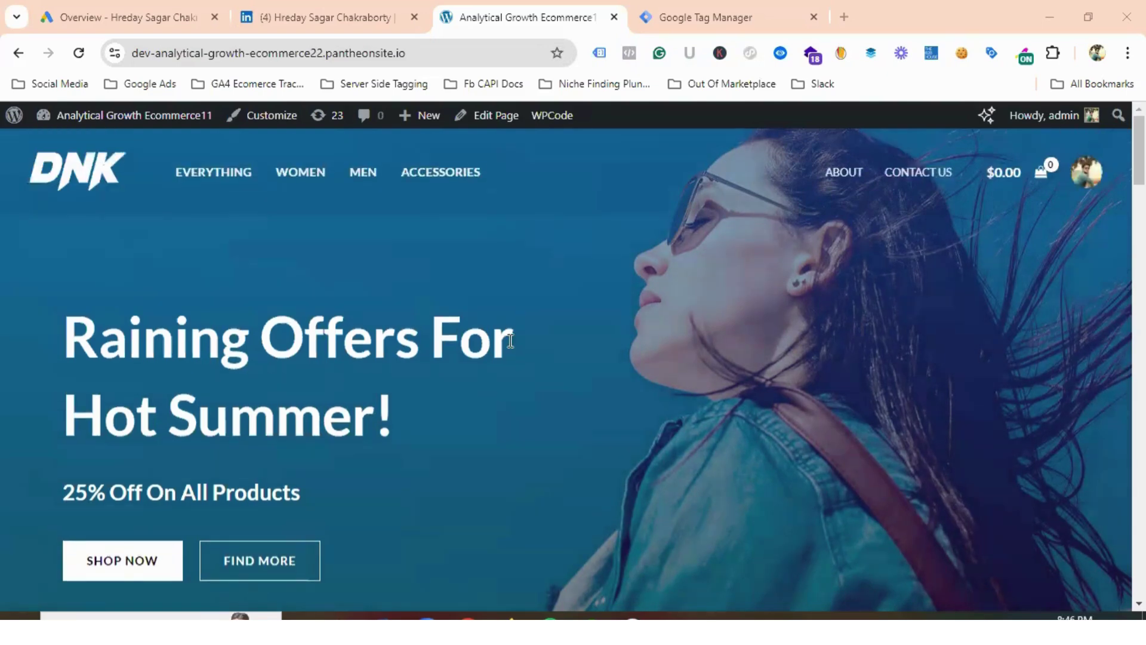
pyautogui.scroll(-10, 510, 340)
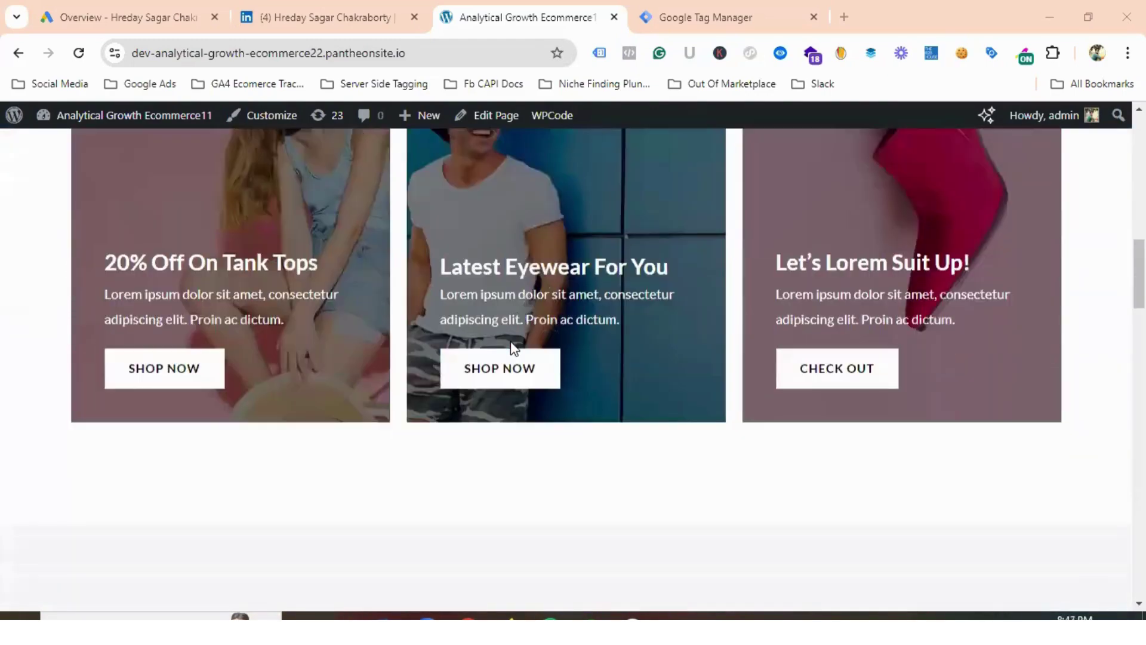
pyautogui.scroll(10, 514, 345)
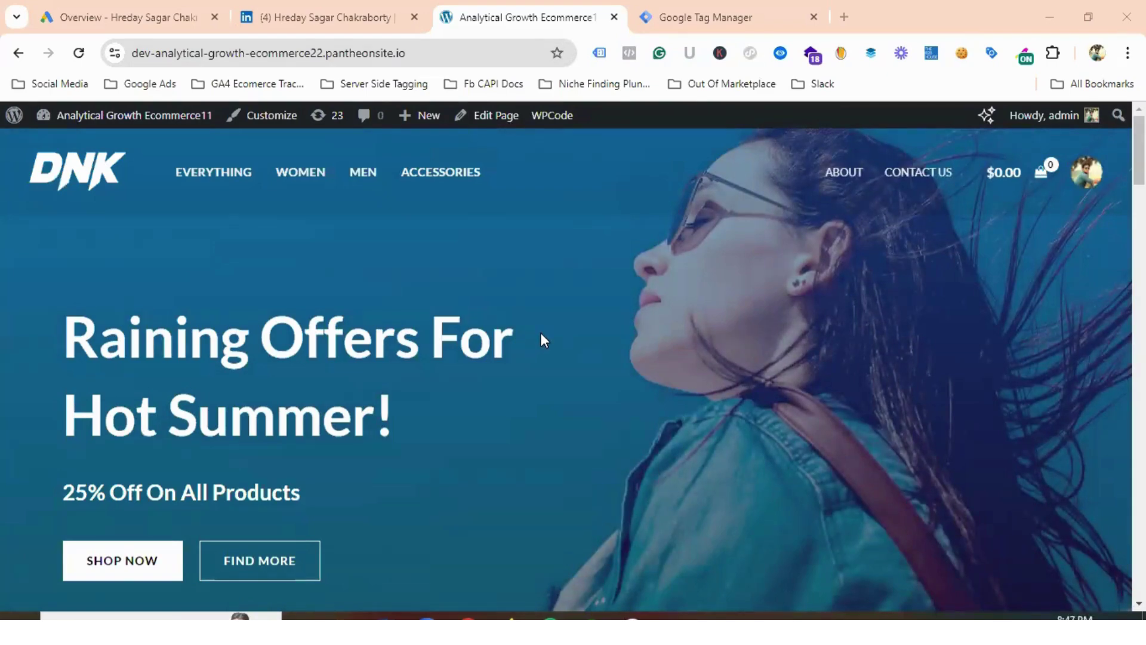
pyautogui.click(701, 19)
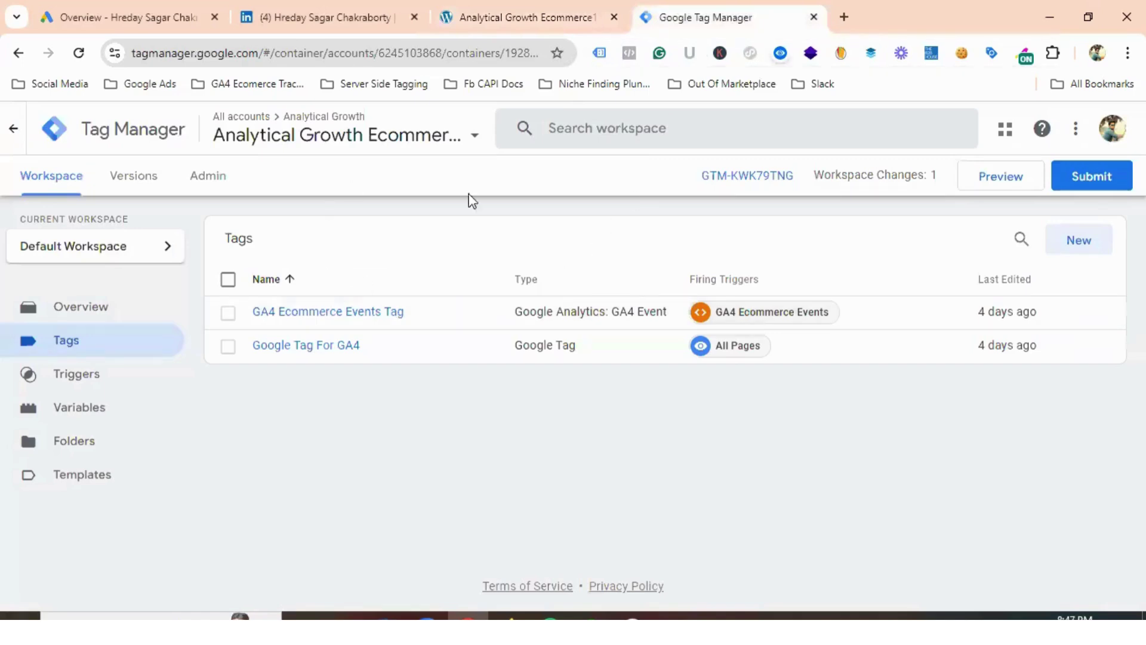
pyautogui.click(117, 10)
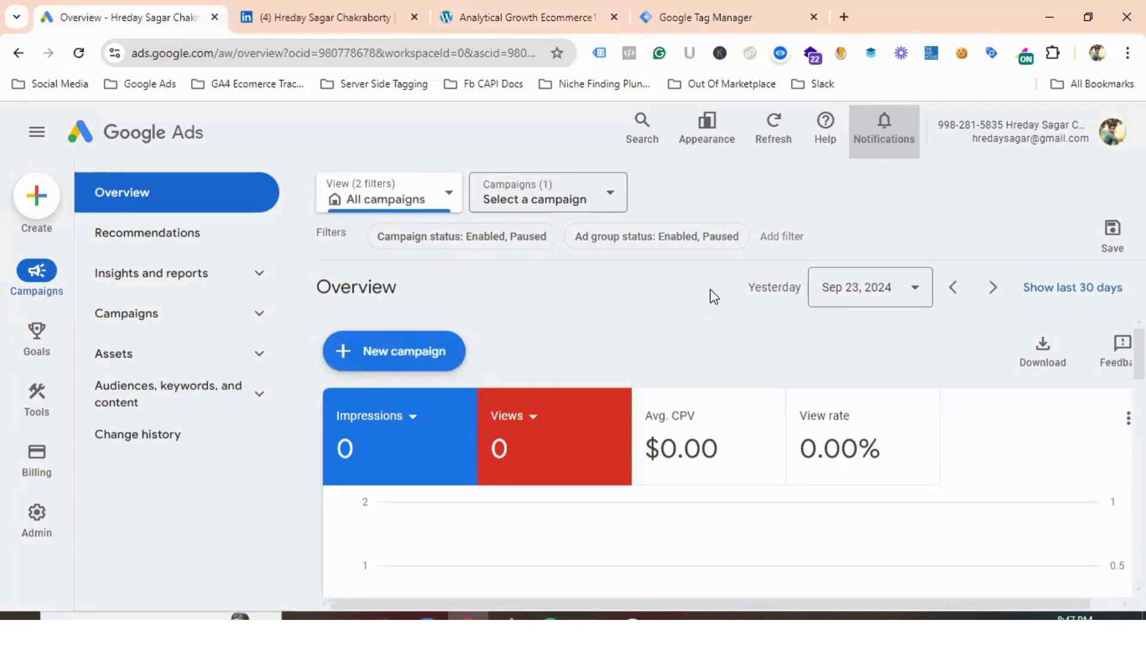
# Inspect the store home page's data layer with the datalayer checker and Simple Data Layer Viewer extensions
pyautogui.click(527, 3)
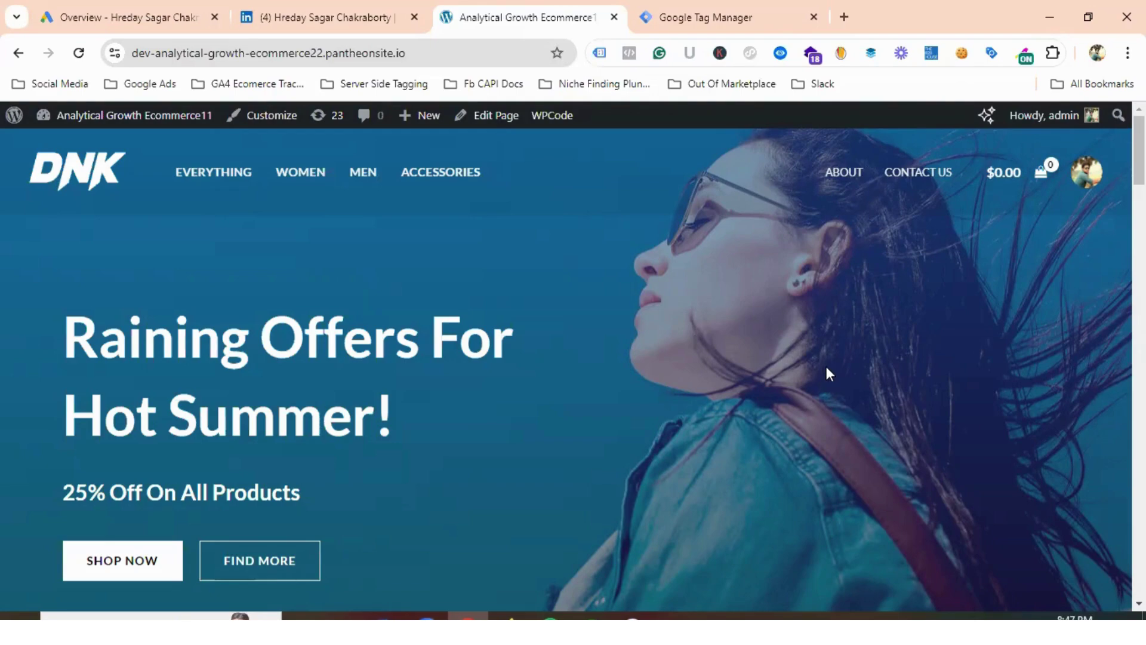
pyautogui.click(779, 53)
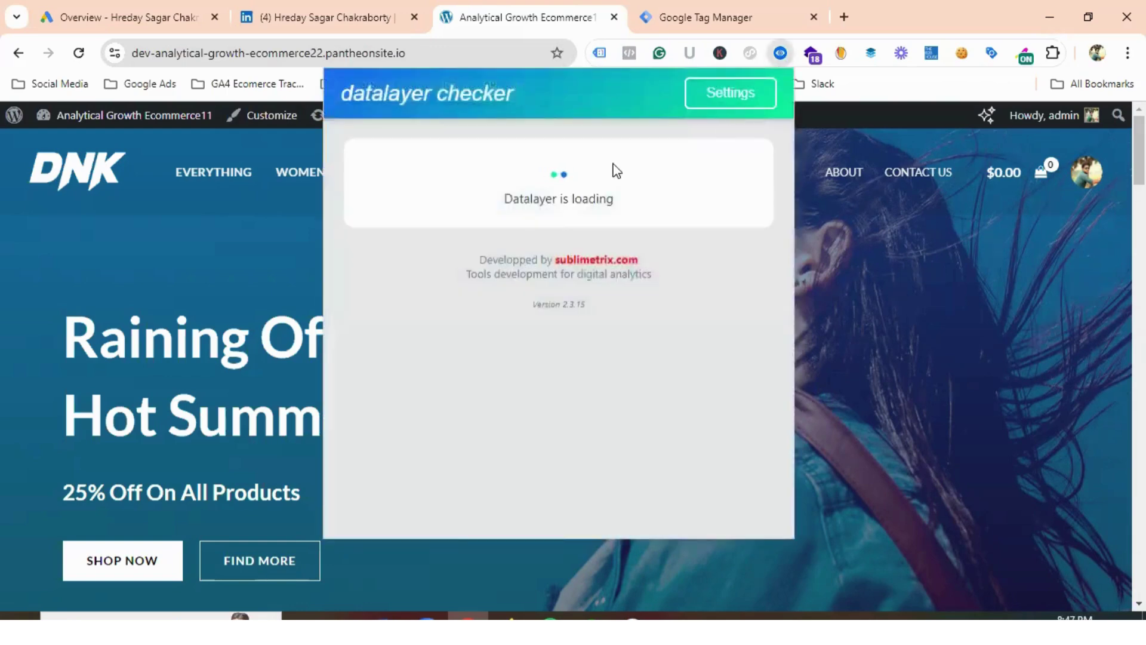
pyautogui.click(873, 56)
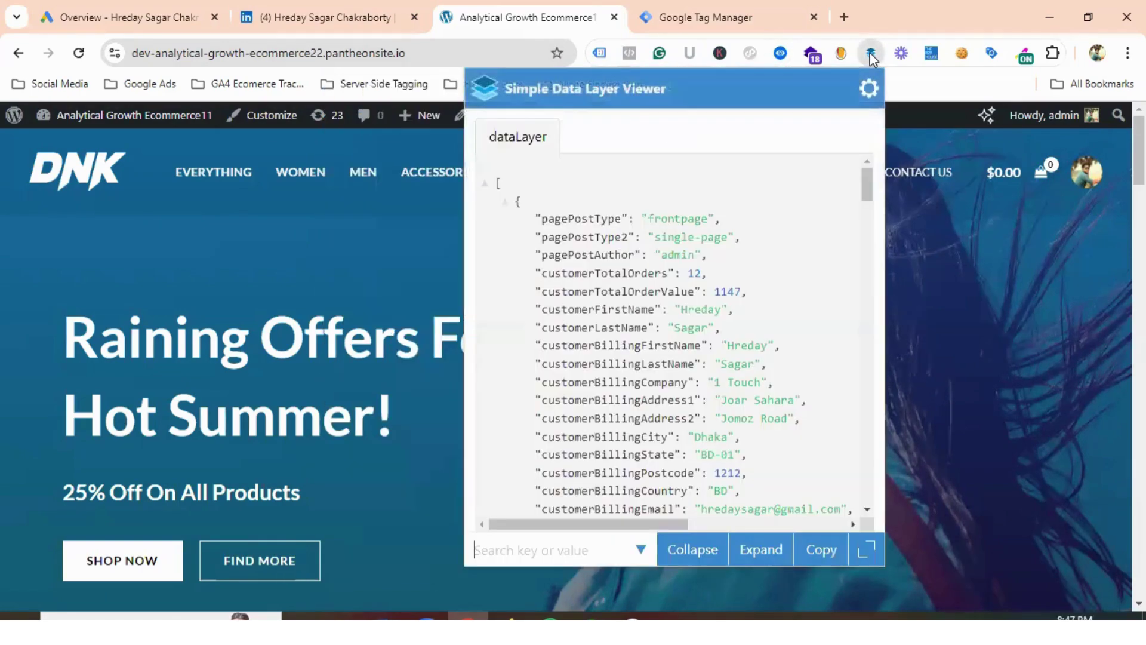
pyautogui.click(295, 253)
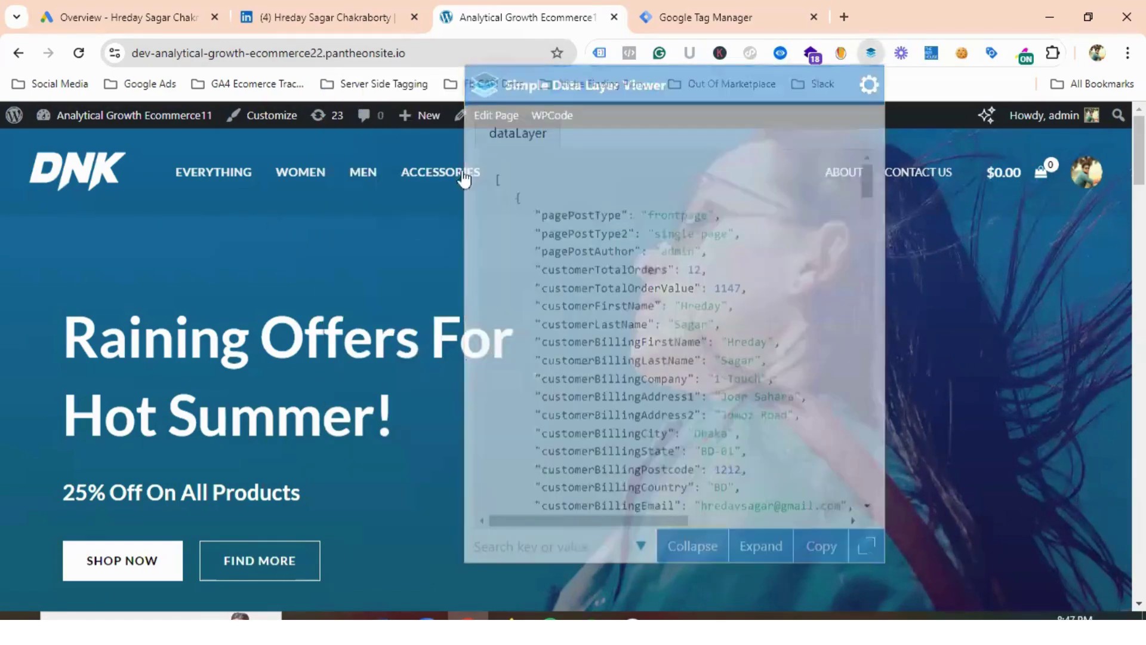
pyautogui.click(690, 19)
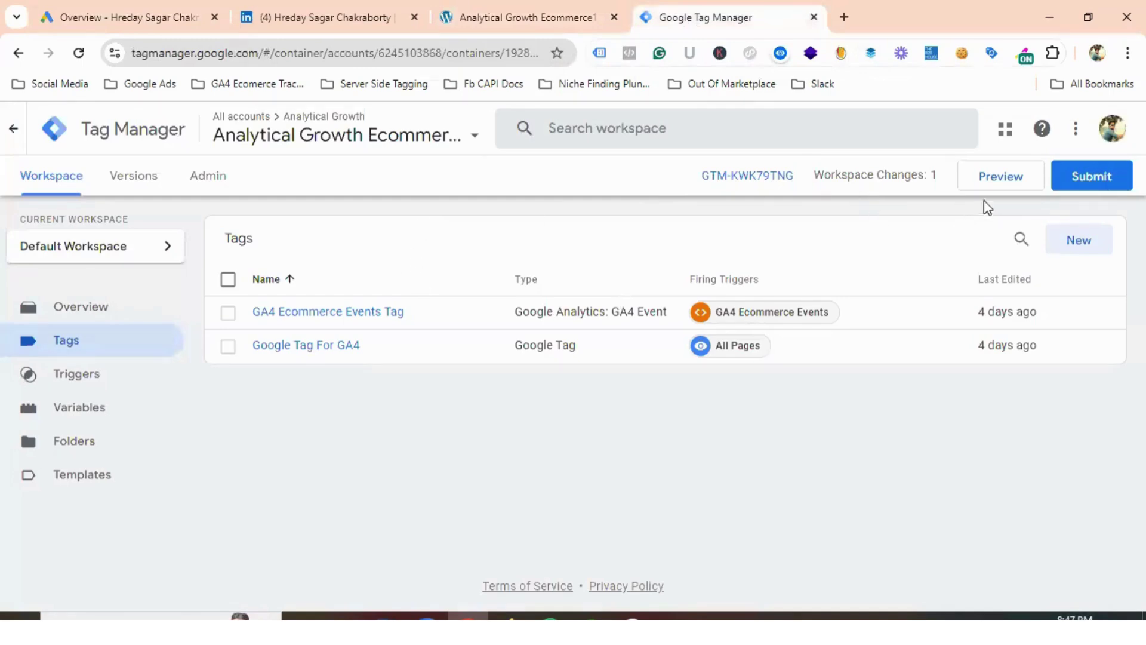
pyautogui.click(1000, 187)
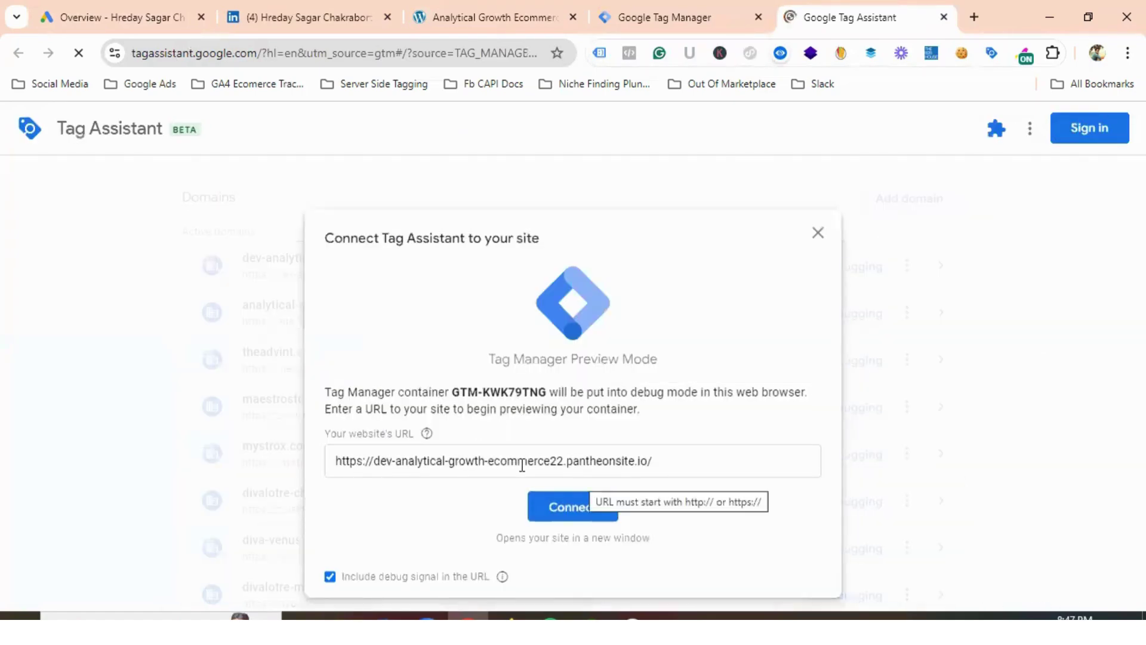
pyautogui.press('Return')
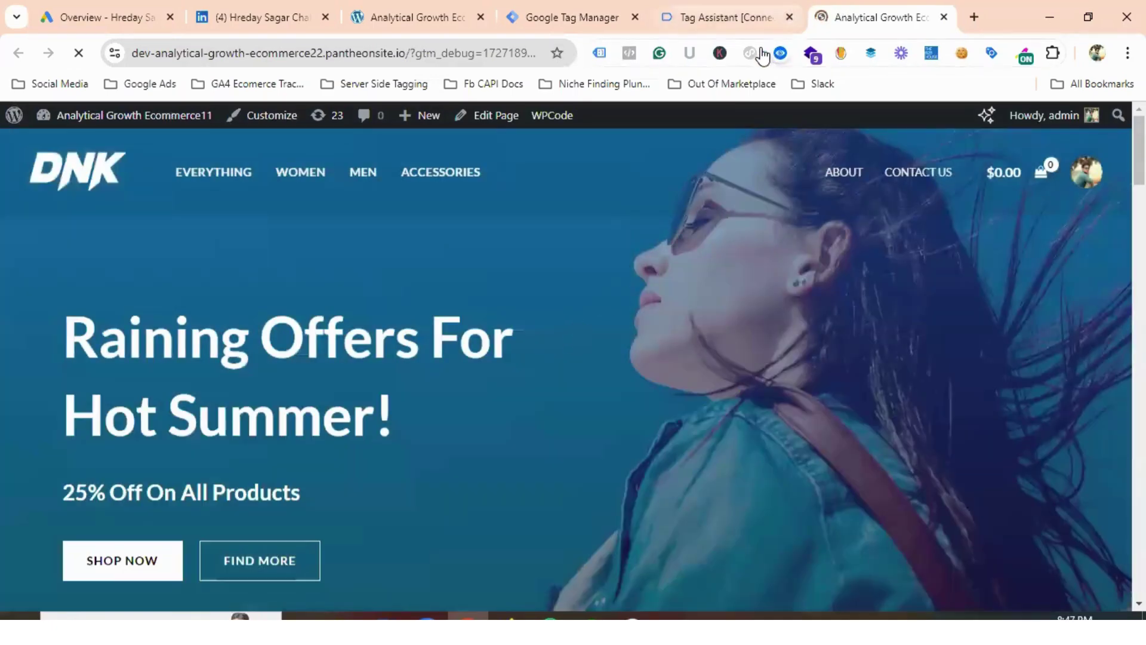
pyautogui.click(728, 19)
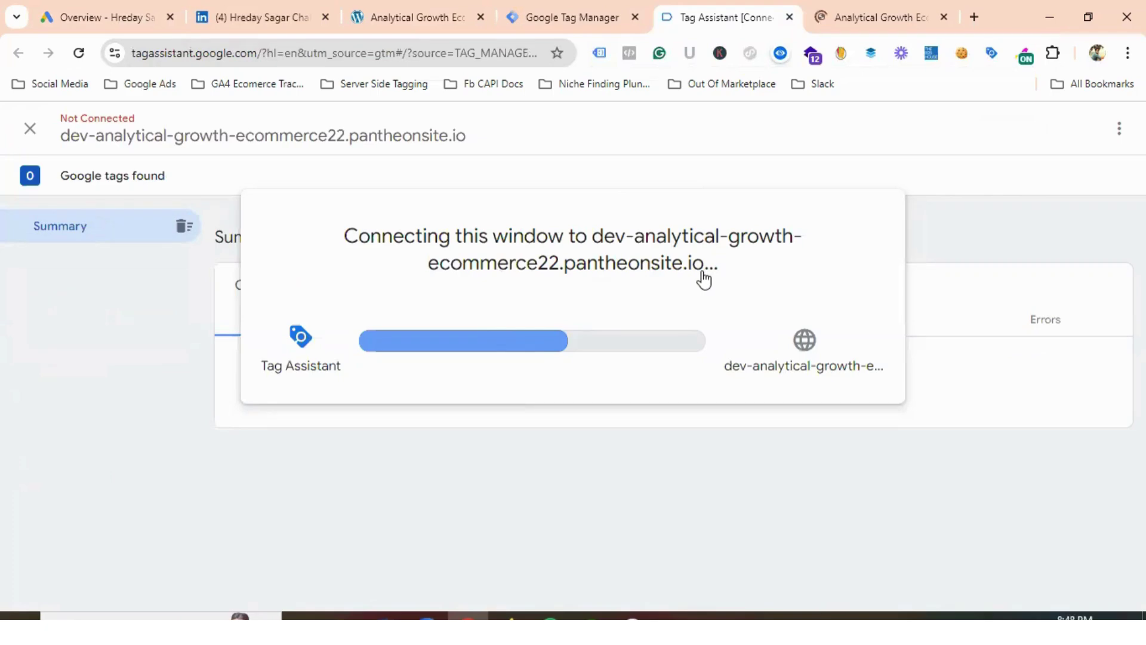
pyautogui.click(594, 424)
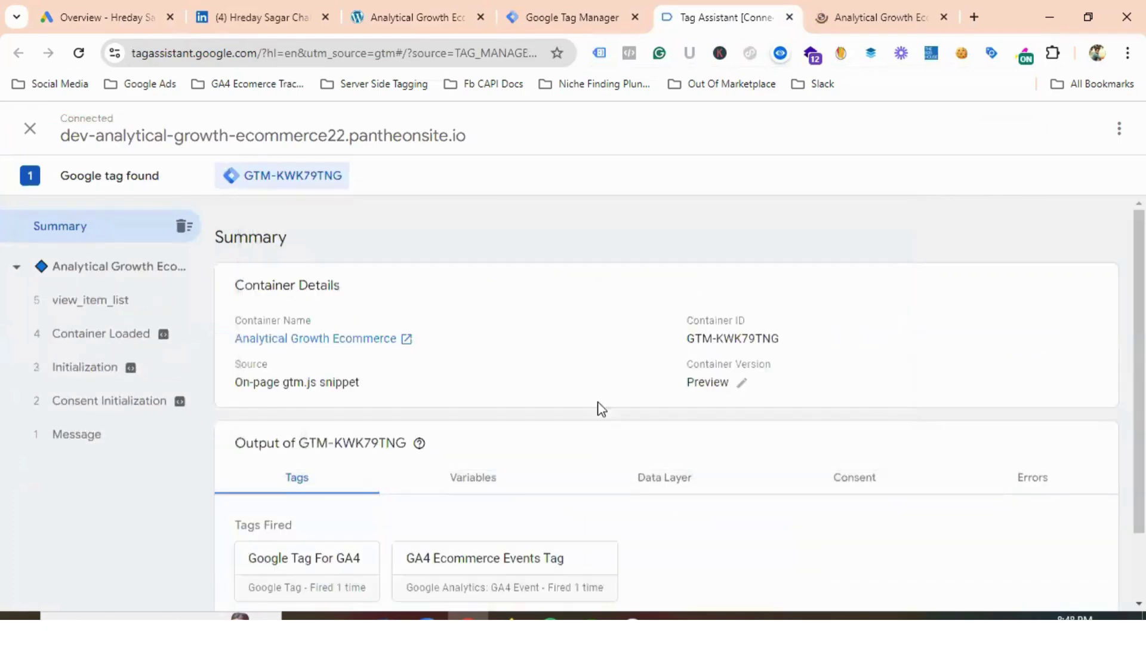
# Open the DNK Black Shoes product page from the Featured Products on the store page connected to Tag Assistant
pyautogui.click(871, 11)
pyautogui.scroll(-10, 431, 320)
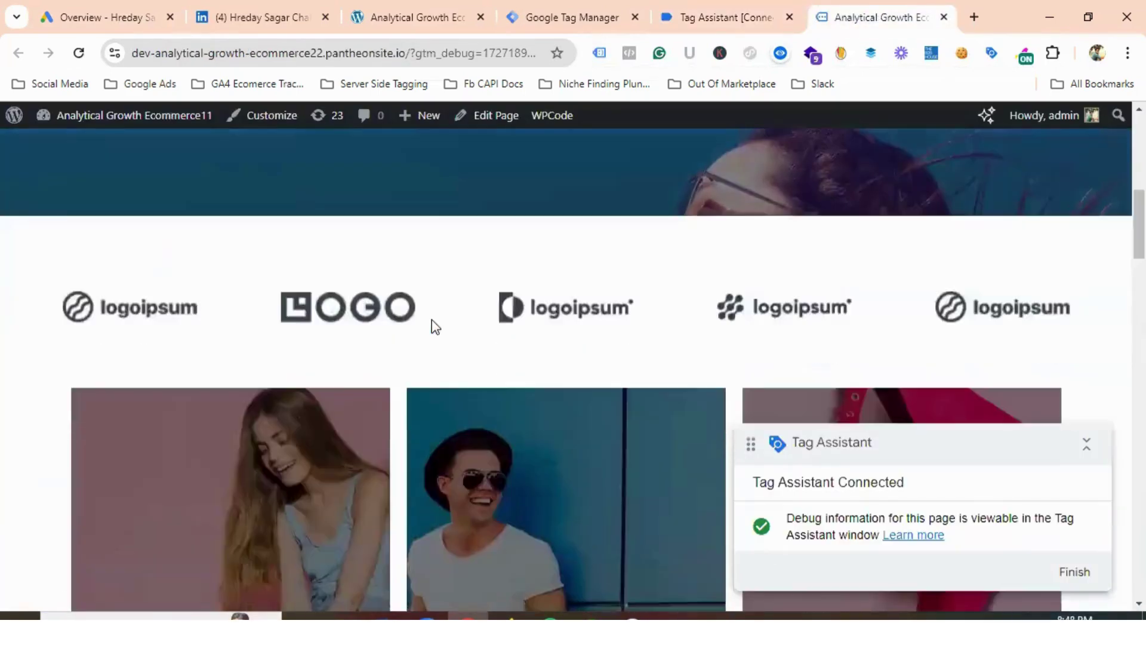
pyautogui.scroll(-10, 436, 326)
pyautogui.scroll(3, 179, 404)
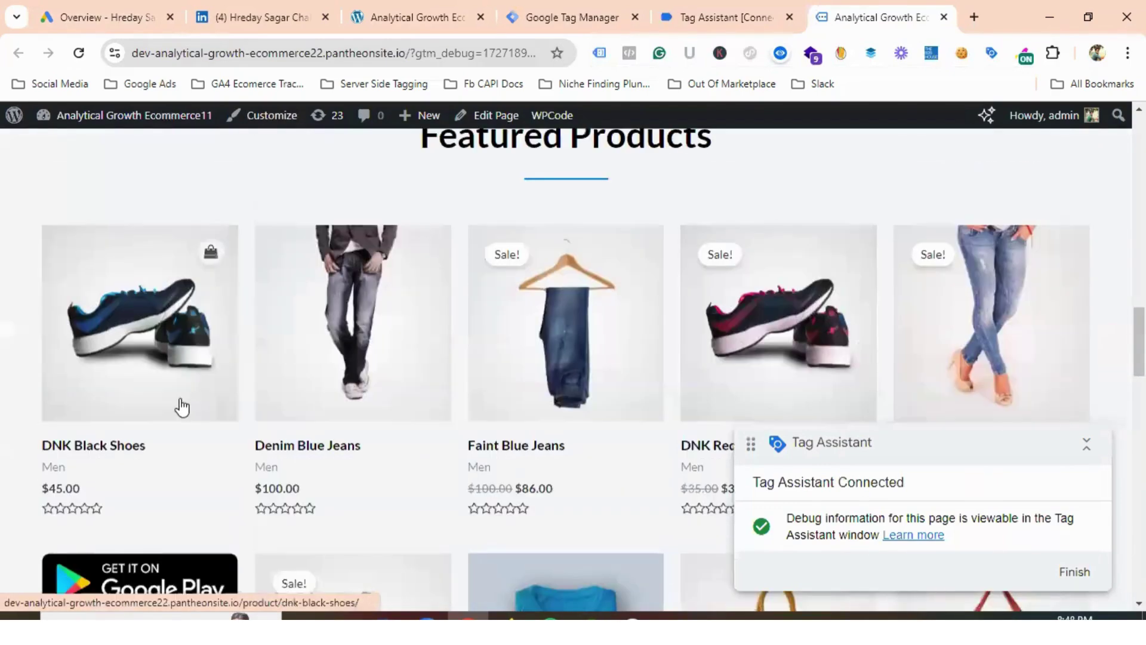
pyautogui.click(175, 353)
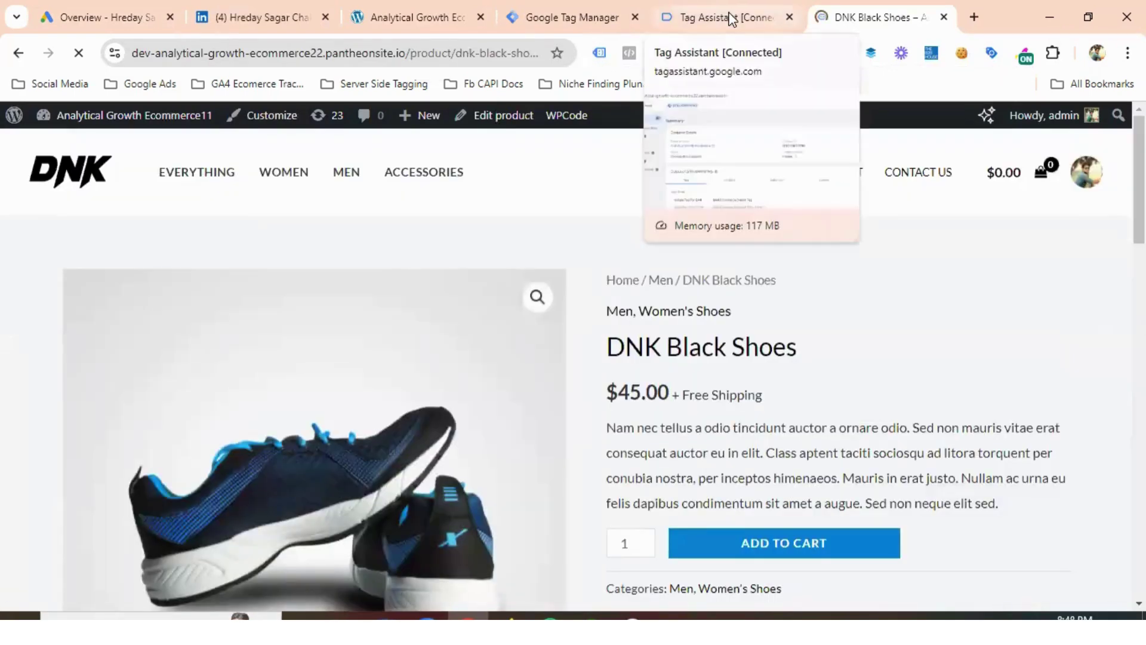
# Examine the data layer values of the product page's view_item event in Tag Assistant, down to the ecommerce items
pyautogui.click(730, 18)
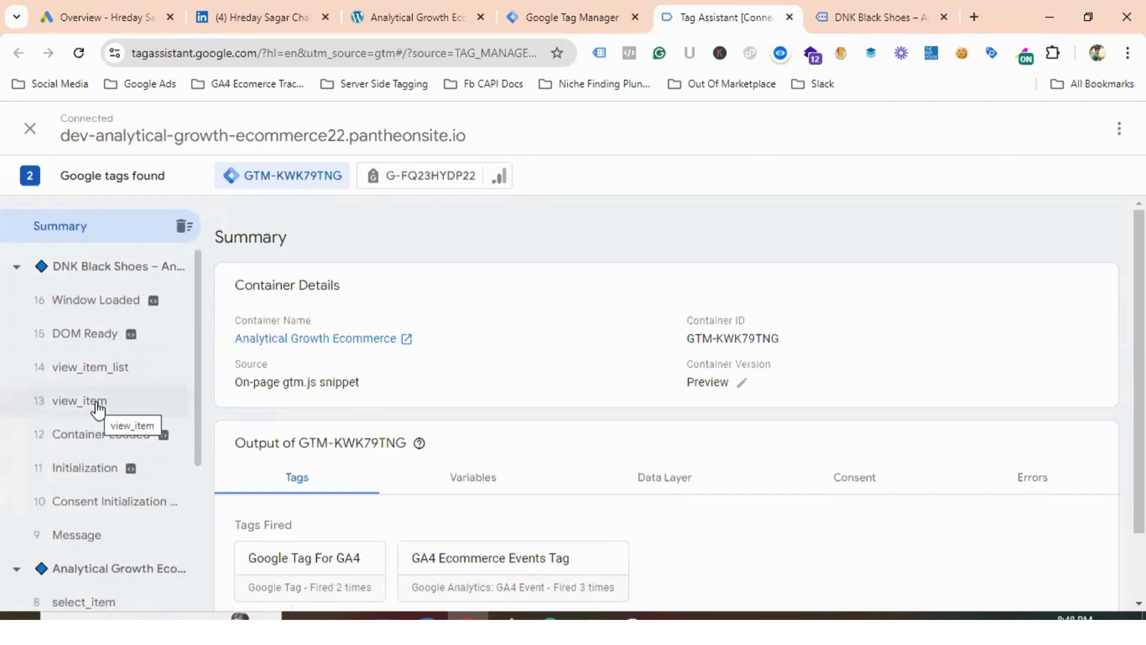
pyautogui.click(98, 405)
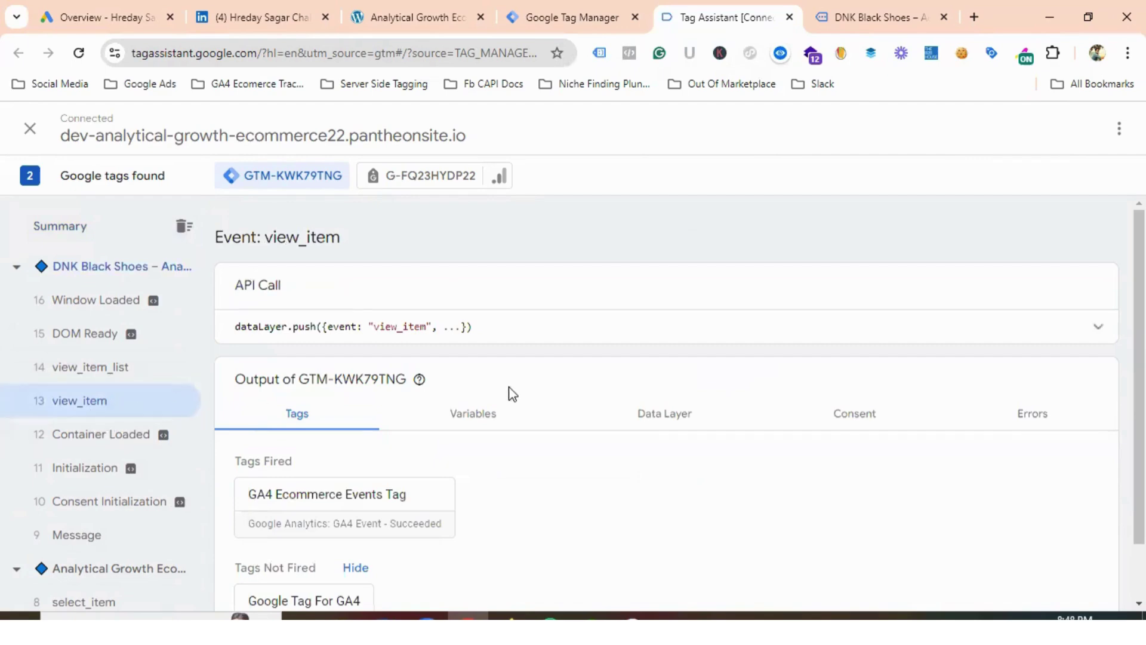
pyautogui.scroll(-1, 611, 353)
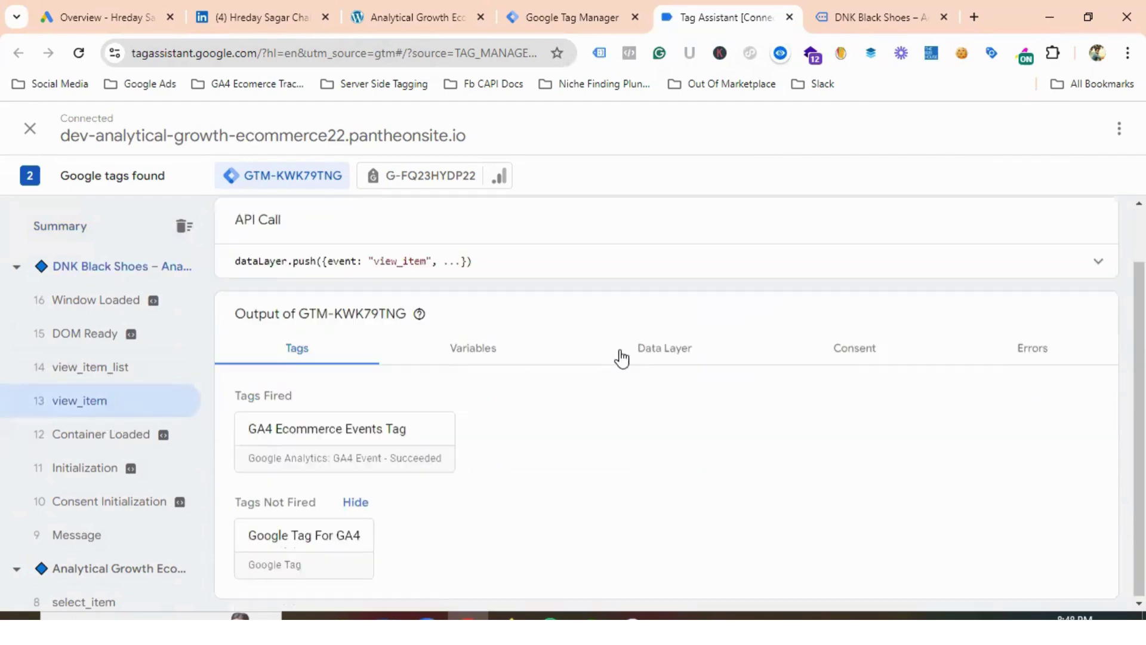
pyautogui.click(671, 347)
pyautogui.scroll(-3, 555, 366)
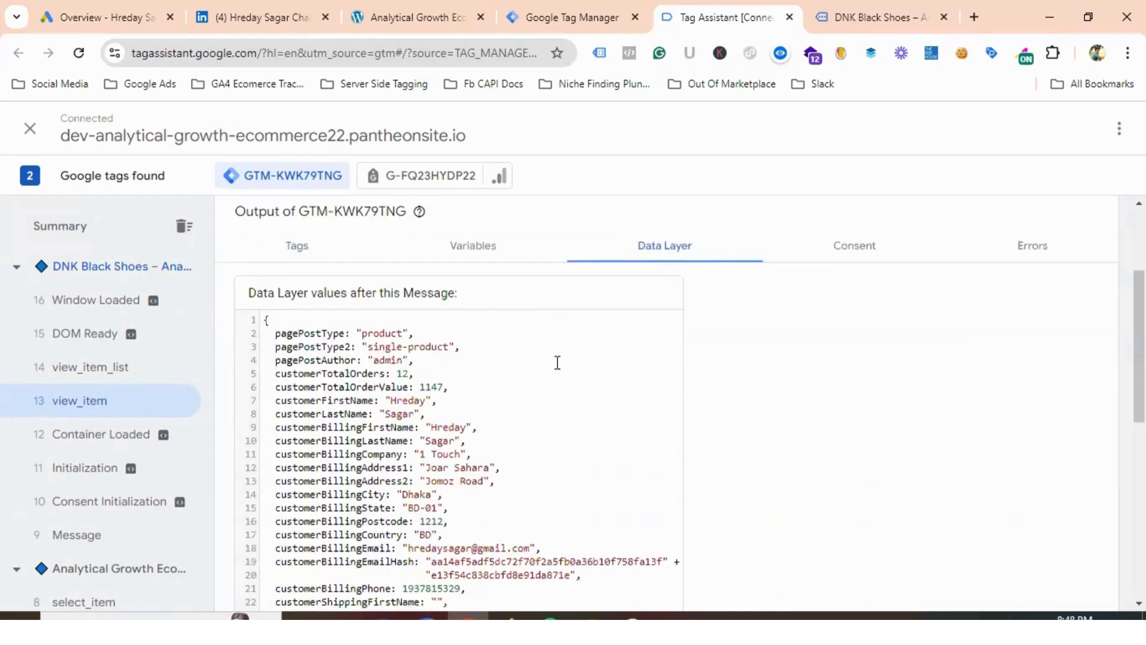
pyautogui.scroll(-1, 557, 363)
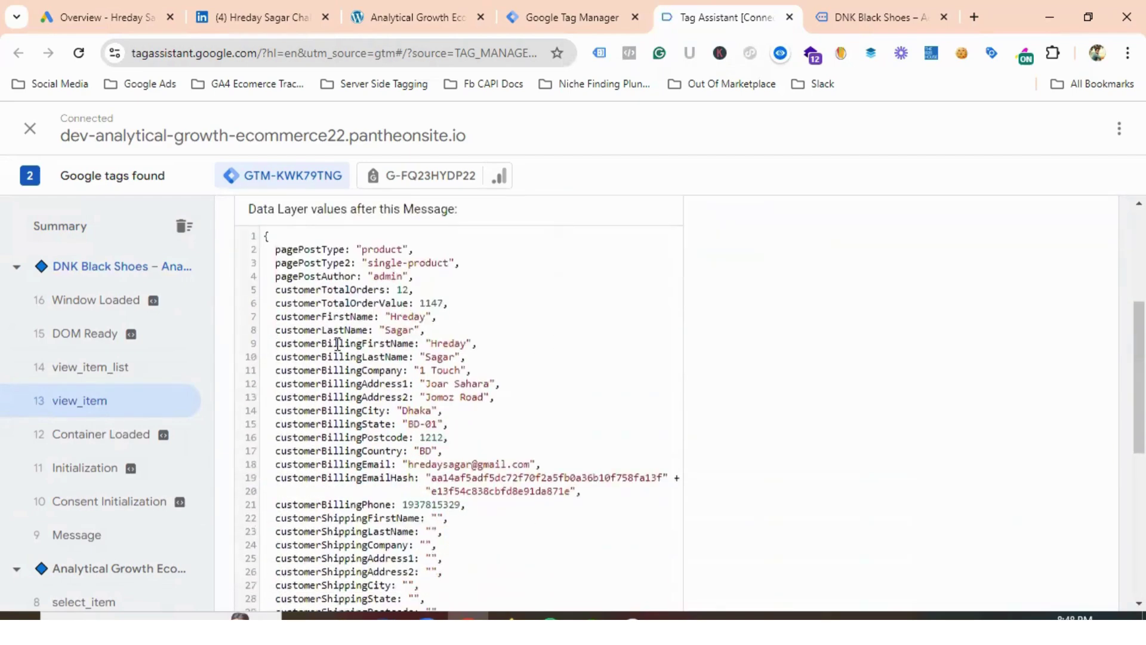
pyautogui.scroll(-5, 448, 382)
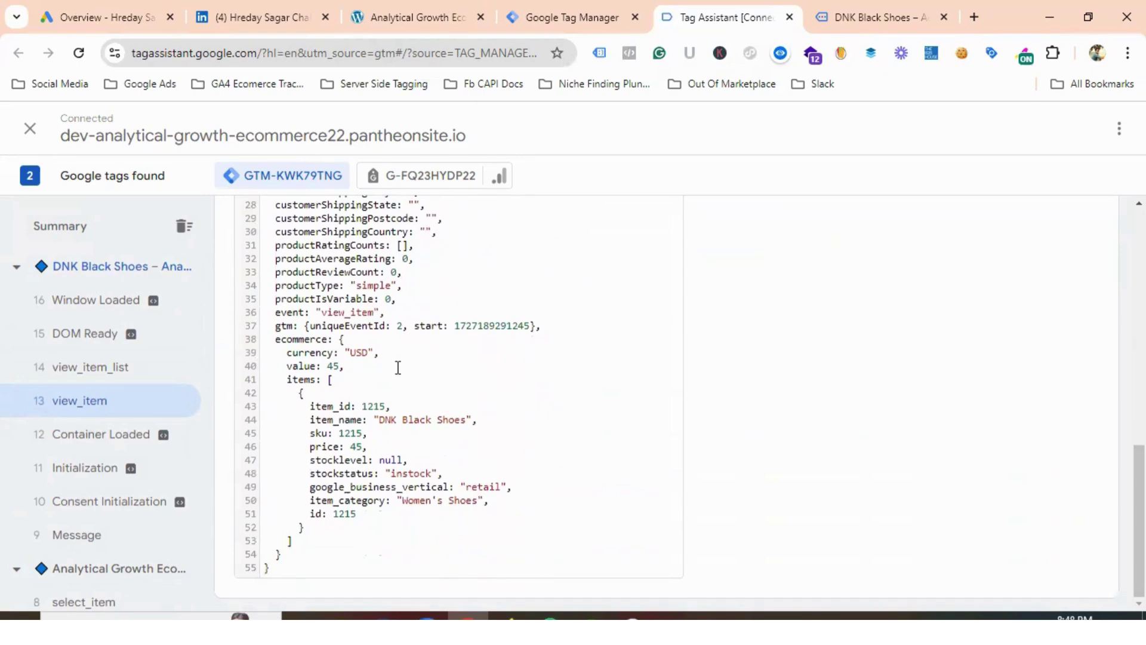
# Create a new tag in the Google Tag Manager container and name it Conversion Linker
pyautogui.click(429, 17)
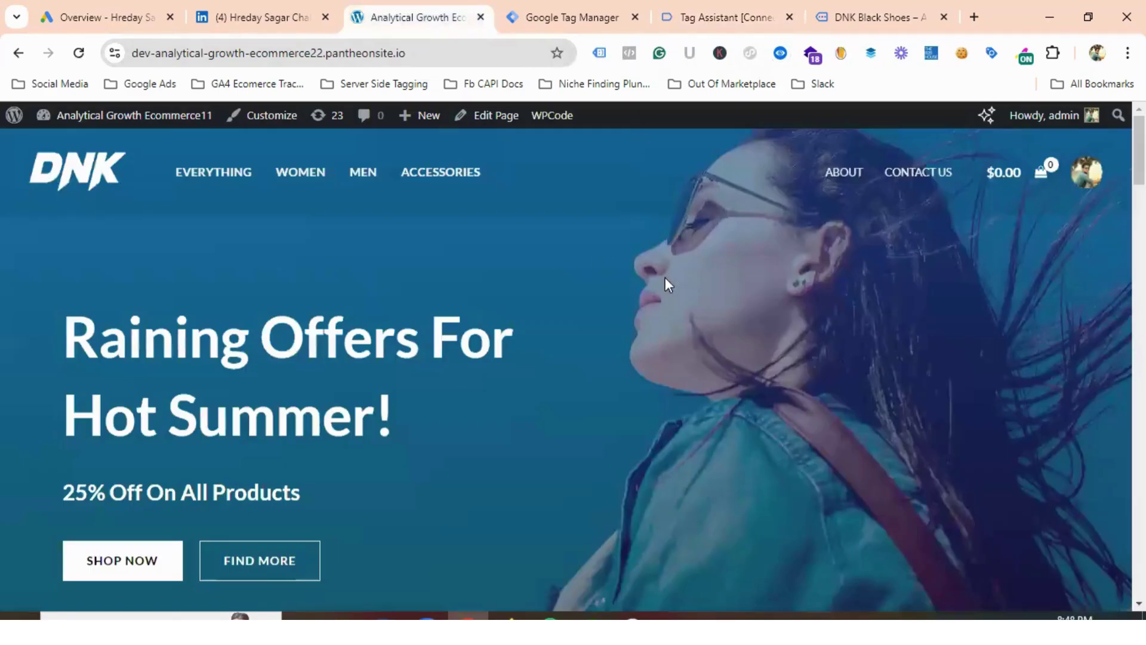
pyautogui.click(577, 15)
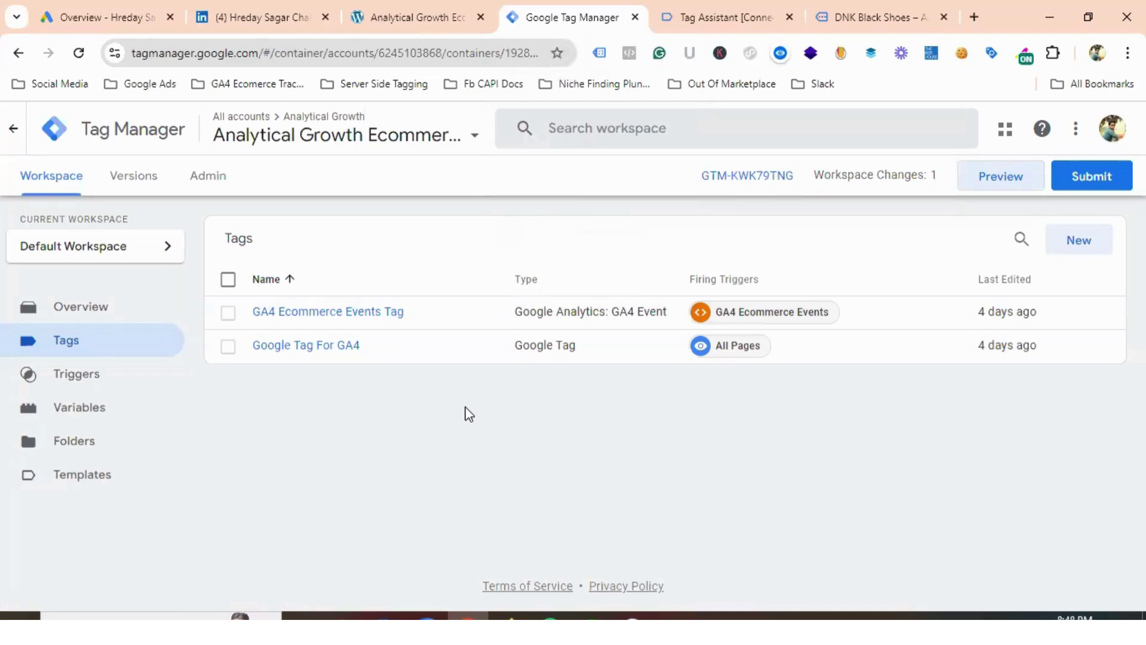
pyautogui.click(1079, 246)
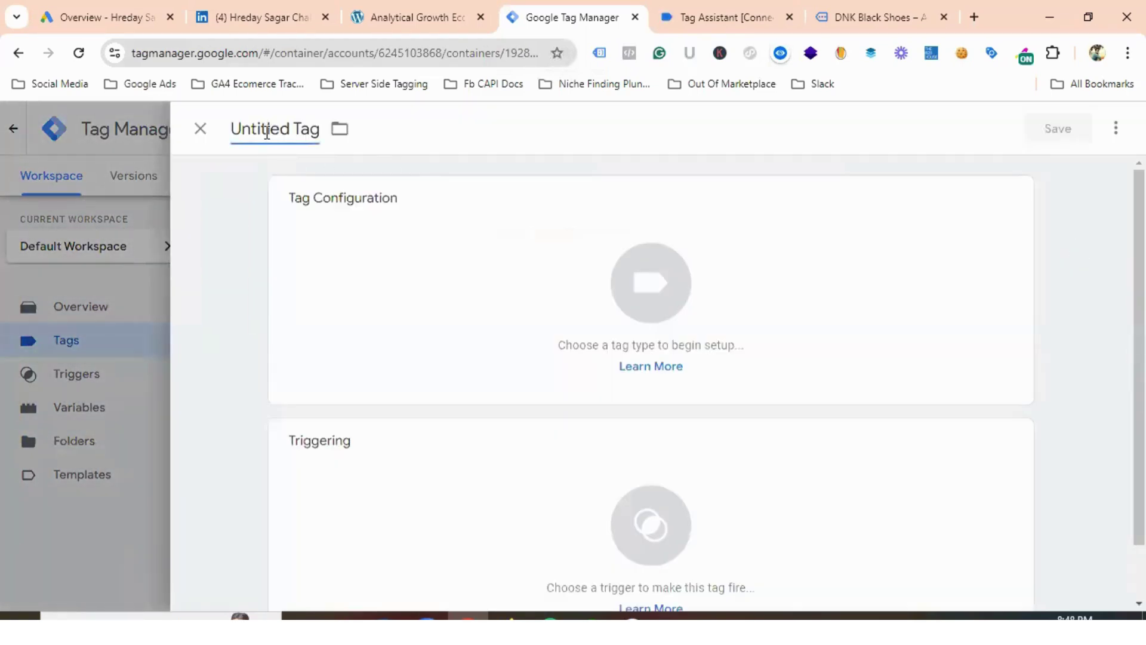
pyautogui.click(267, 132)
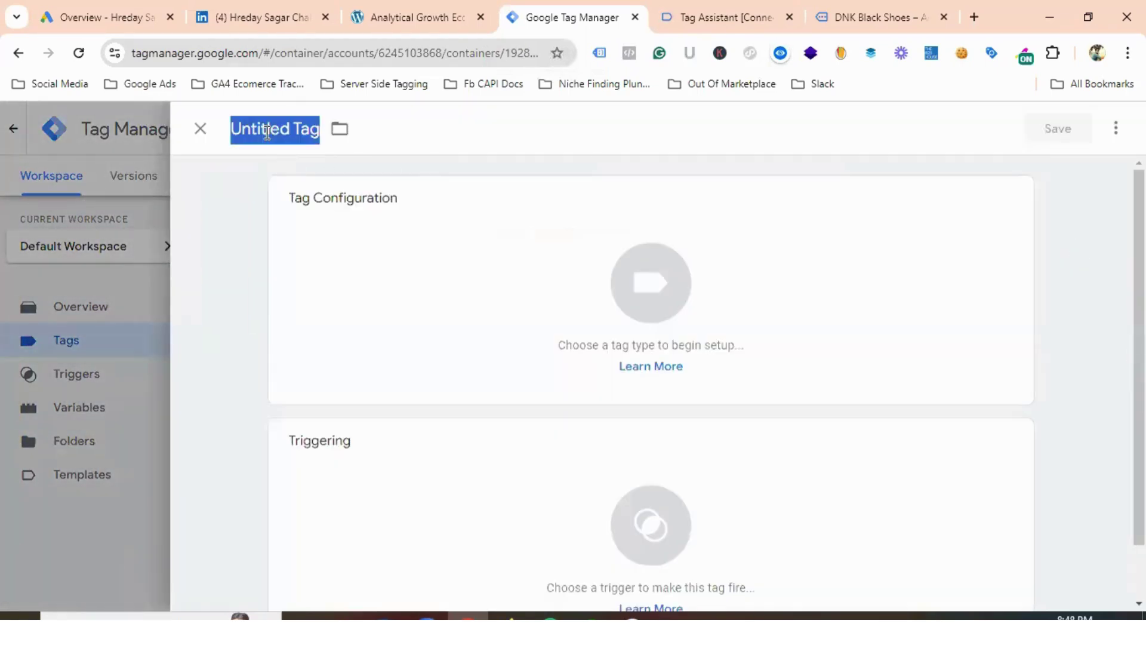
pyautogui.press('BackSpace')
pyautogui.write('Co')
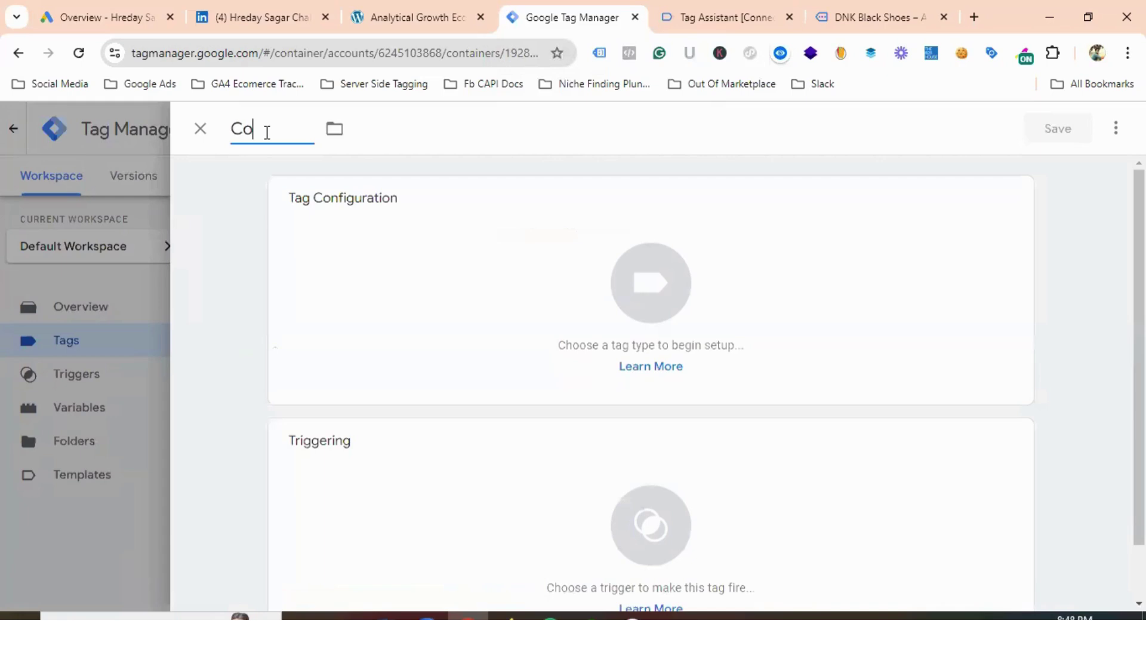
pyautogui.write('nversion')
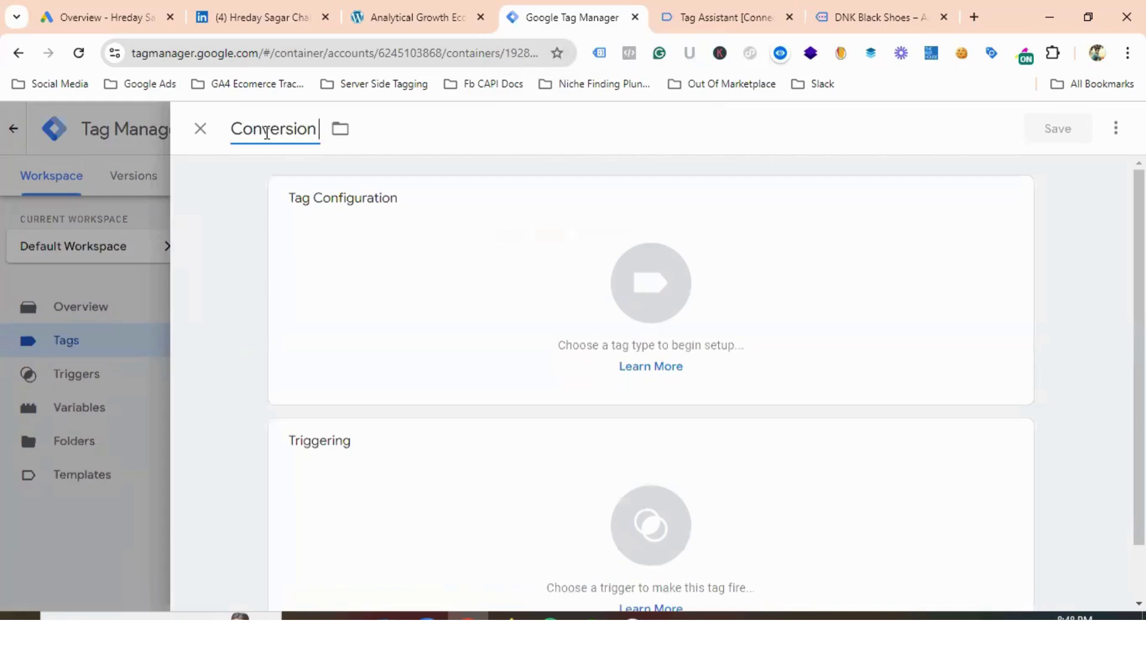
pyautogui.write(' Linker')
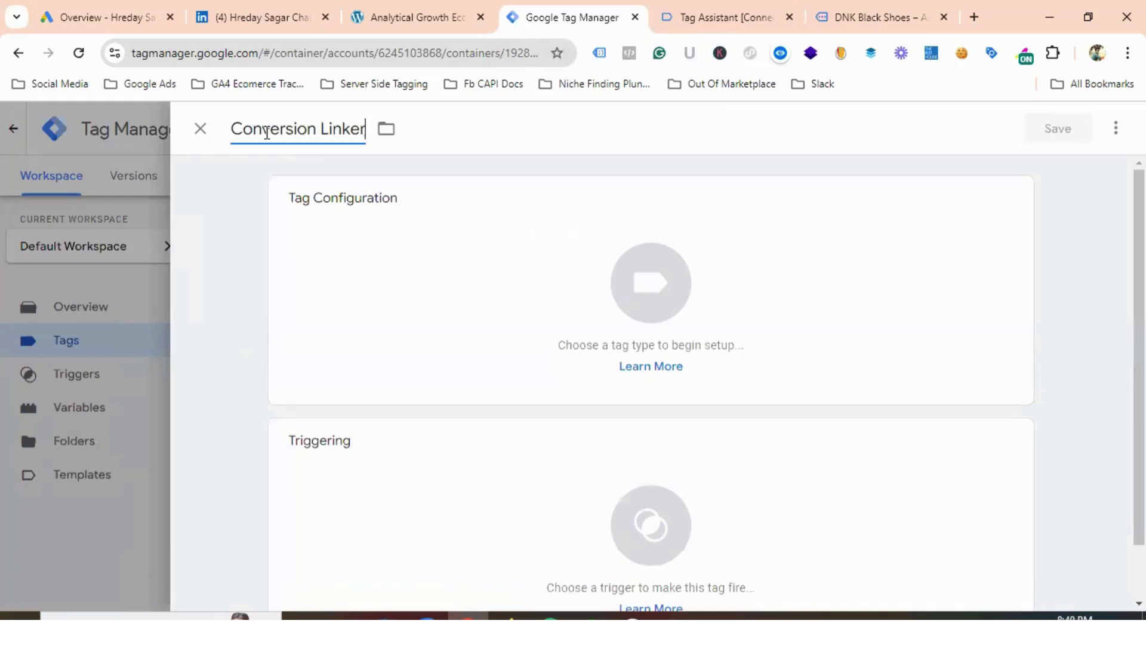
# Set the tag type to Conversion Linker from the Google Ads tag types
pyautogui.click(638, 260)
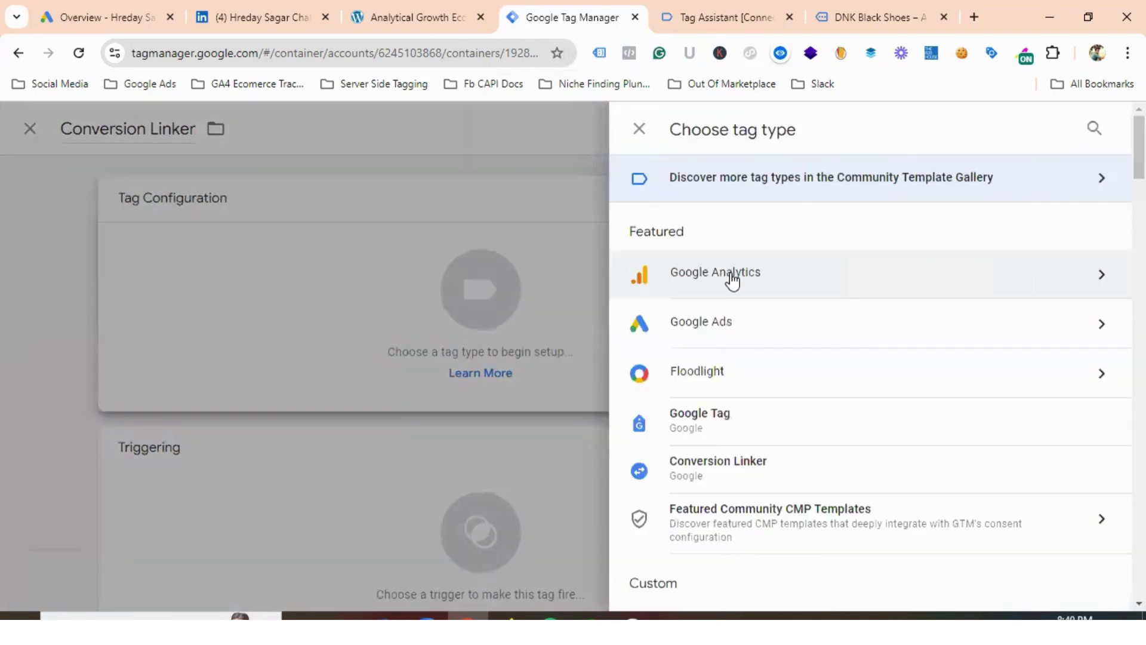
pyautogui.click(718, 331)
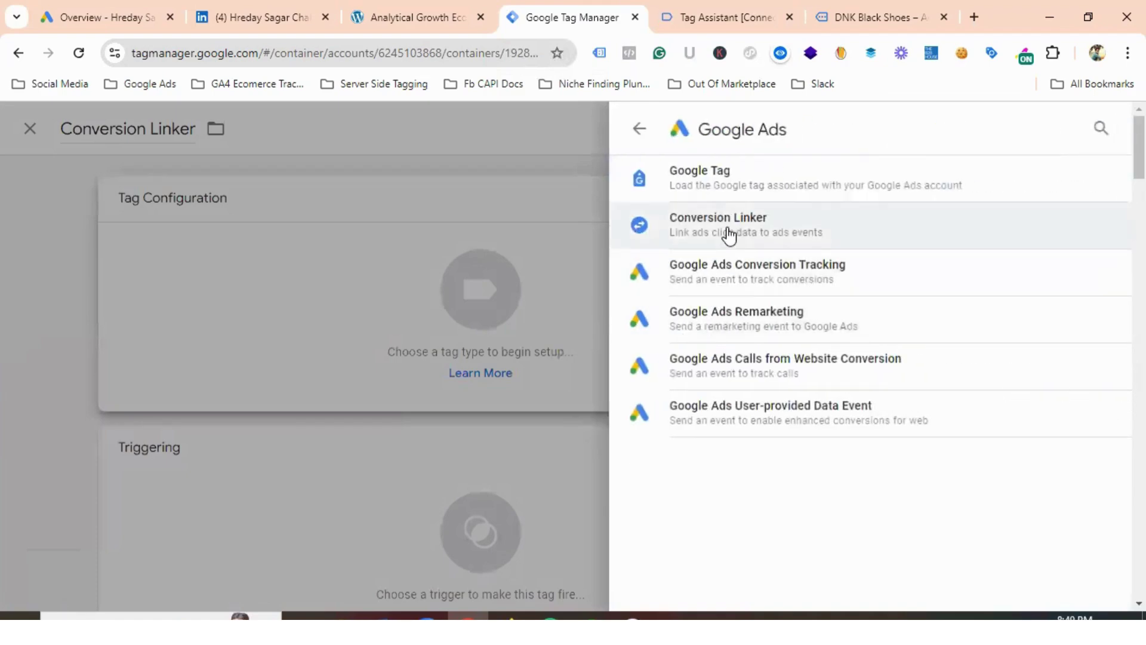
pyautogui.click(728, 235)
# Assign the All Pages trigger to the Conversion Linker tag and save the tag
pyautogui.scroll(-4, 422, 352)
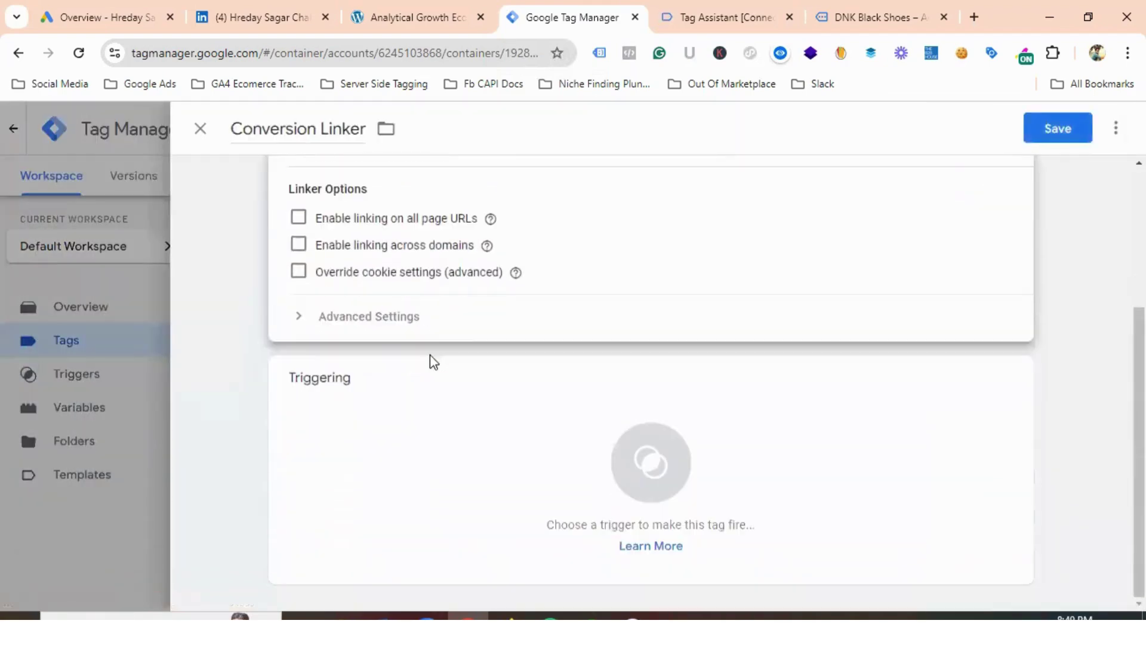
pyautogui.click(471, 460)
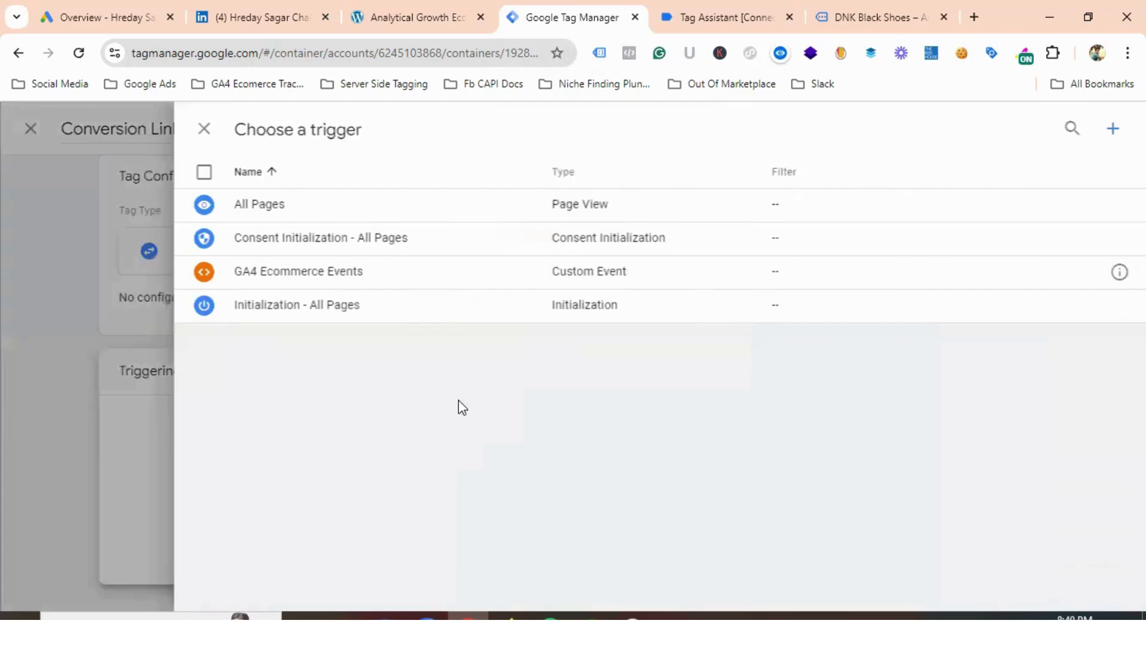
pyautogui.click(268, 213)
pyautogui.click(1058, 130)
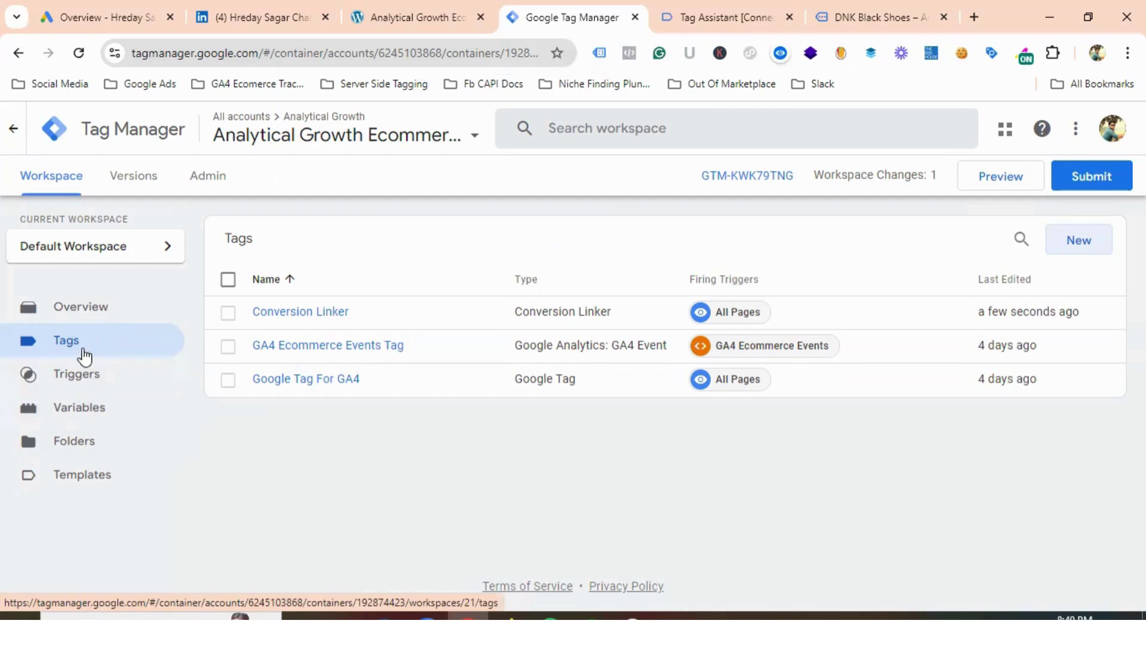
# Open the container's variables and check the product page's view_item ecommerce values in Tag Assistant
pyautogui.click(86, 419)
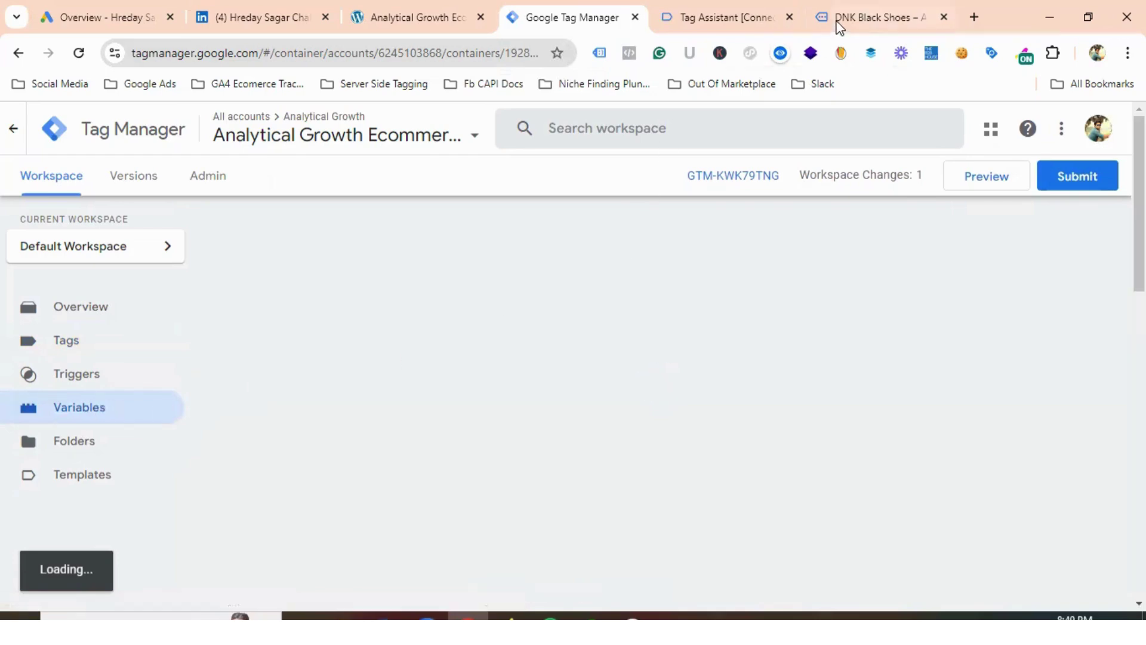
pyautogui.click(875, 17)
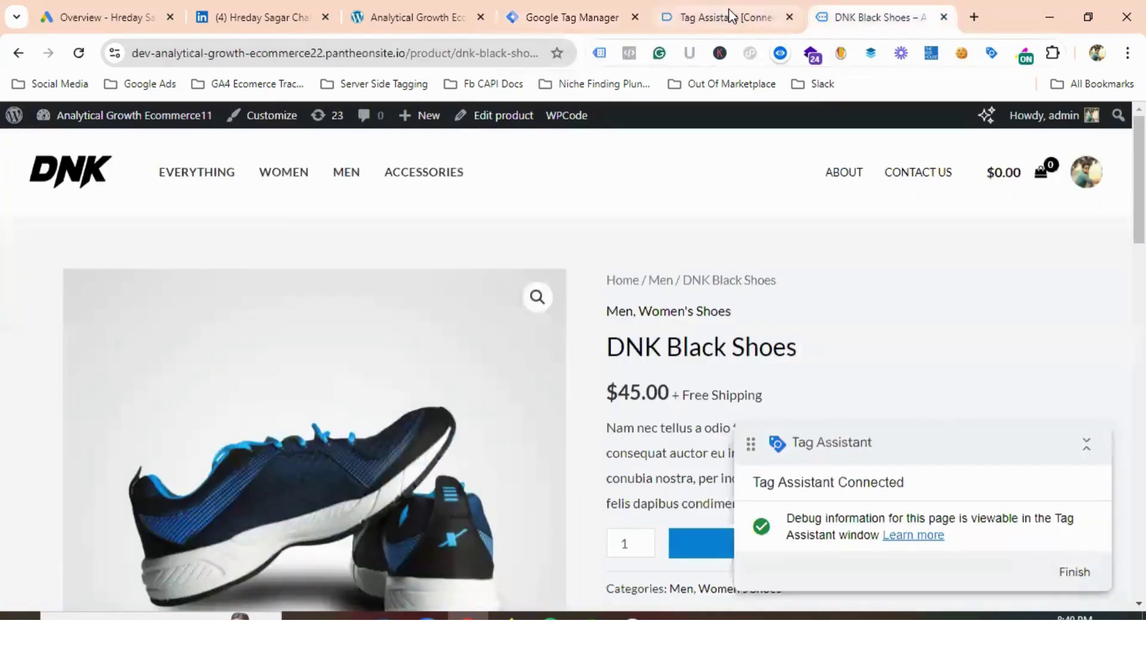
pyautogui.click(687, 18)
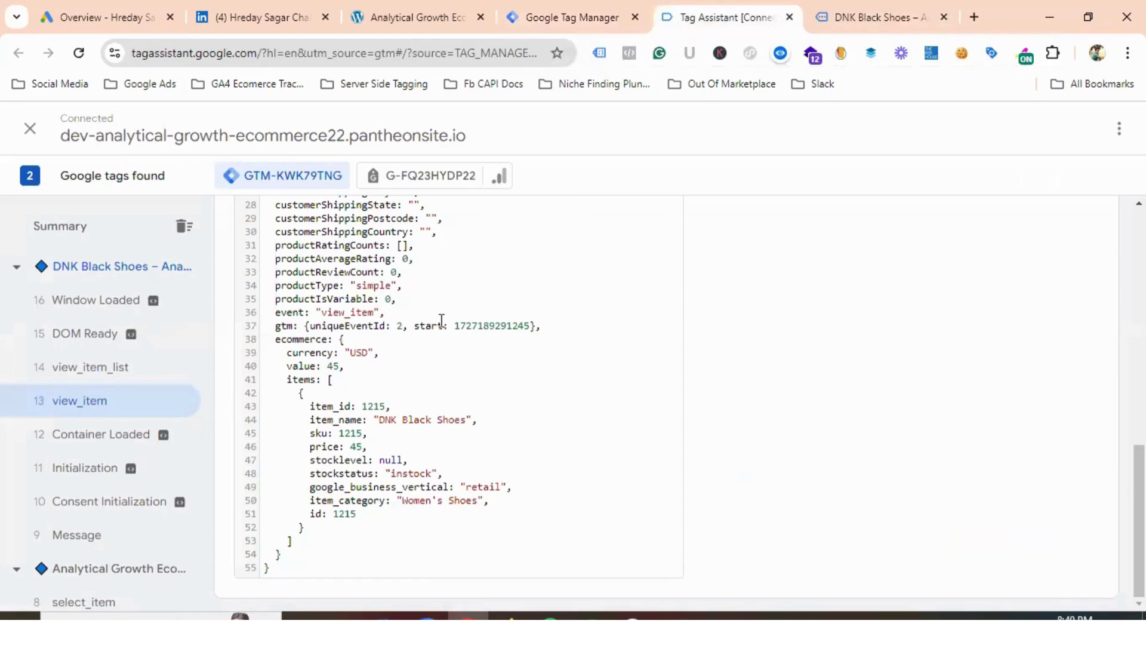
# Create a new user-defined variable in Tag Manager and name it DLV - View Item - Value
pyautogui.click(569, 21)
pyautogui.scroll(-15, 532, 327)
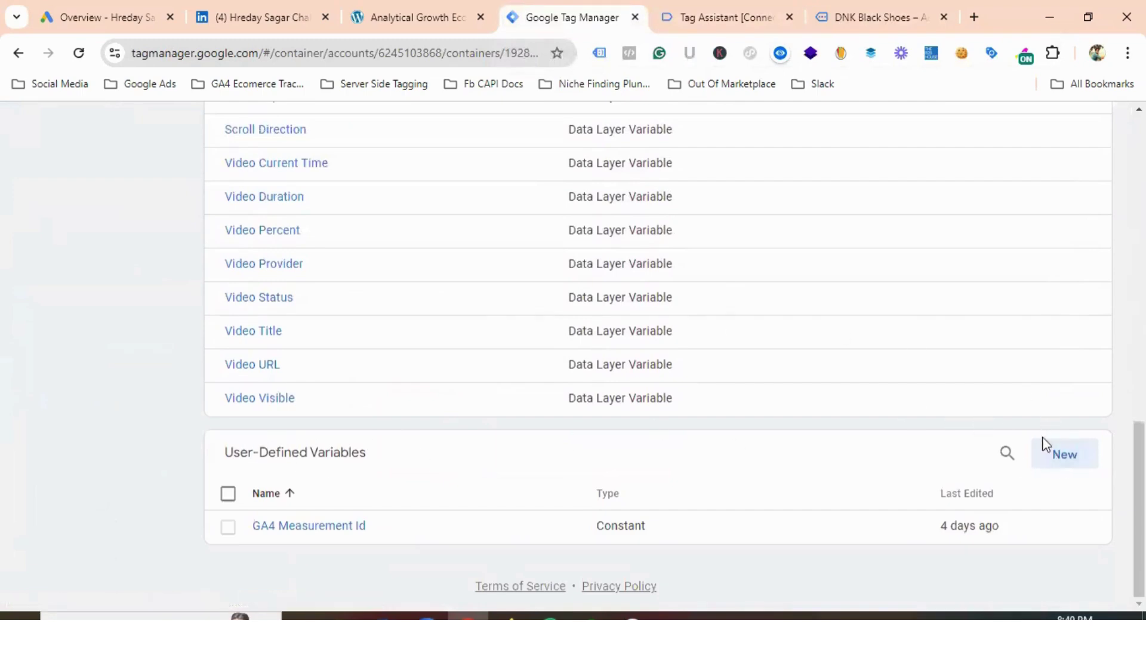
pyautogui.click(1067, 457)
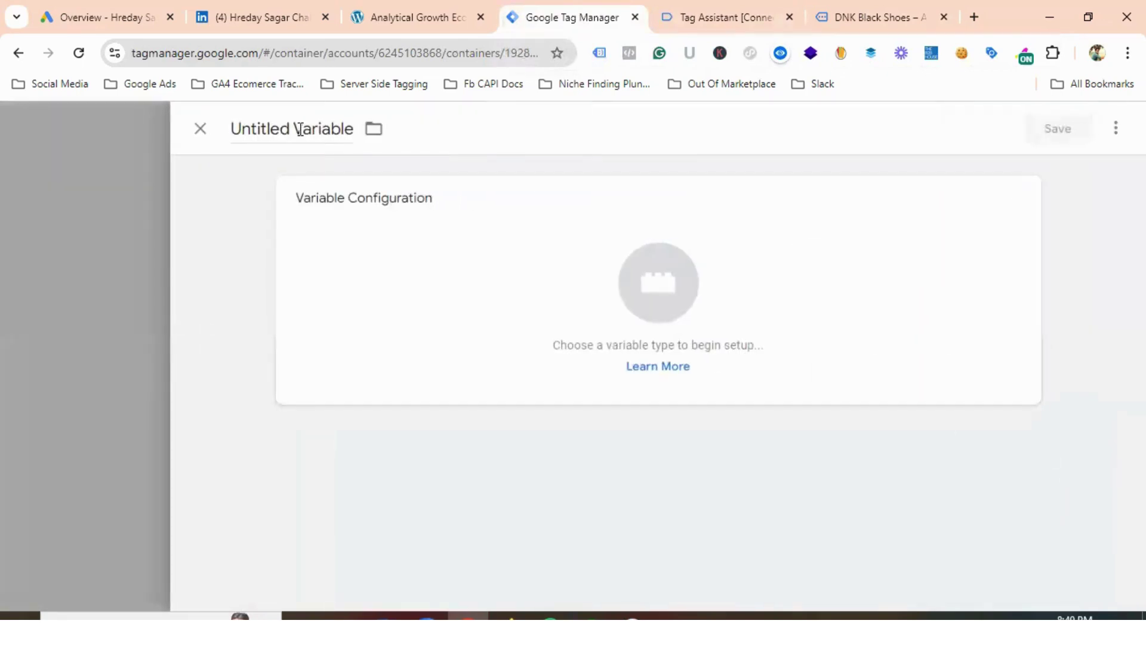
pyautogui.click(293, 128)
pyautogui.tripleClick(296, 128)
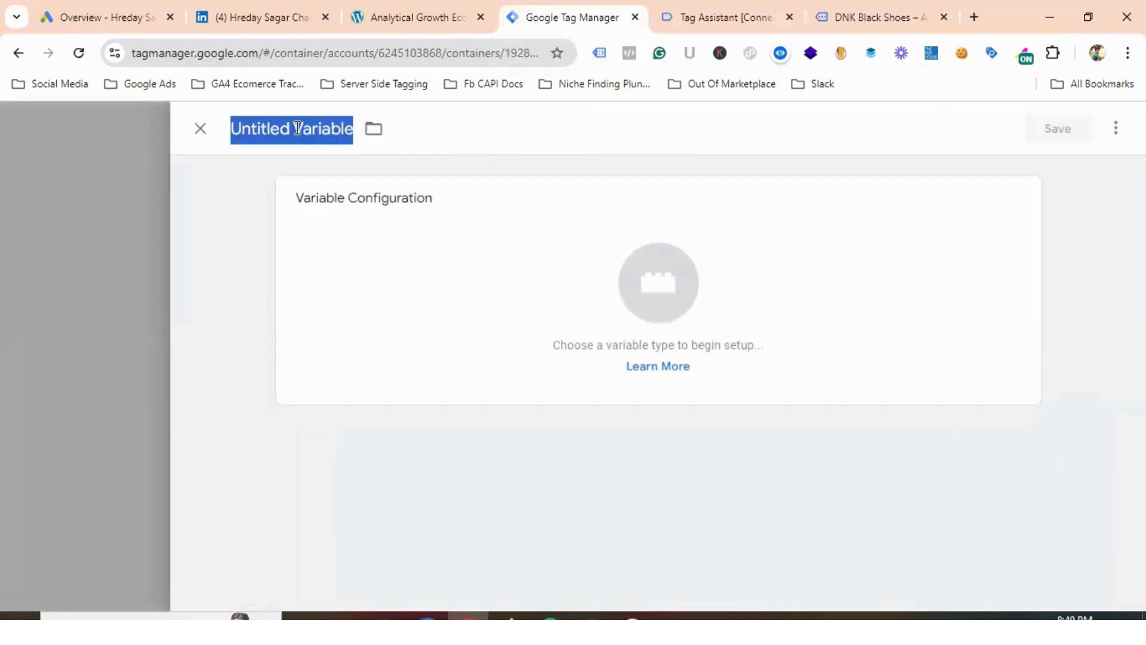
pyautogui.press('BackSpace')
pyautogui.write('DLV ')
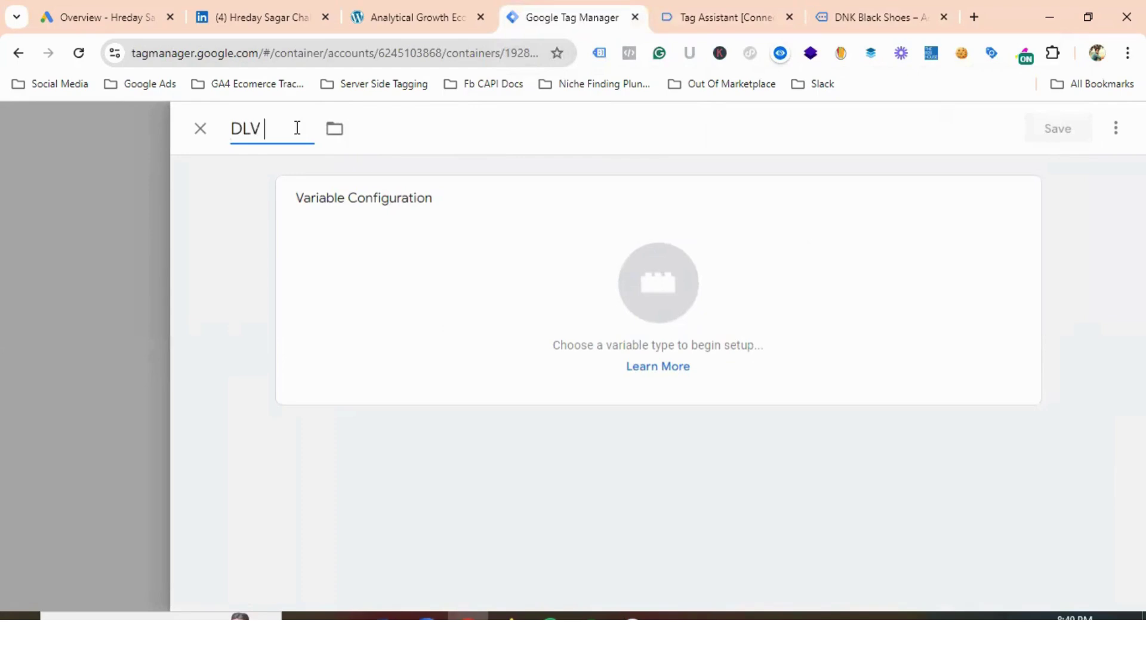
pyautogui.write('- ')
pyautogui.write('View')
pyautogui.write(' C')
pyautogui.press('BackSpace')
pyautogui.press('BackSpace')
pyautogui.write('Item - Value')
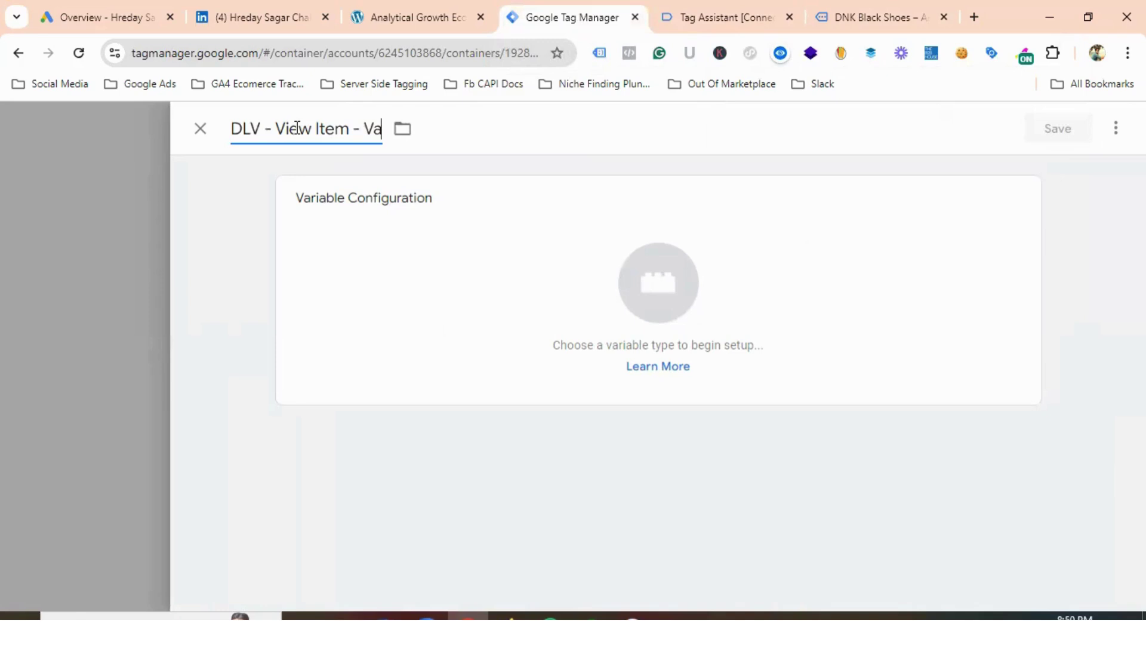
# Set the variable's type to Data Layer Variable
pyautogui.click(655, 309)
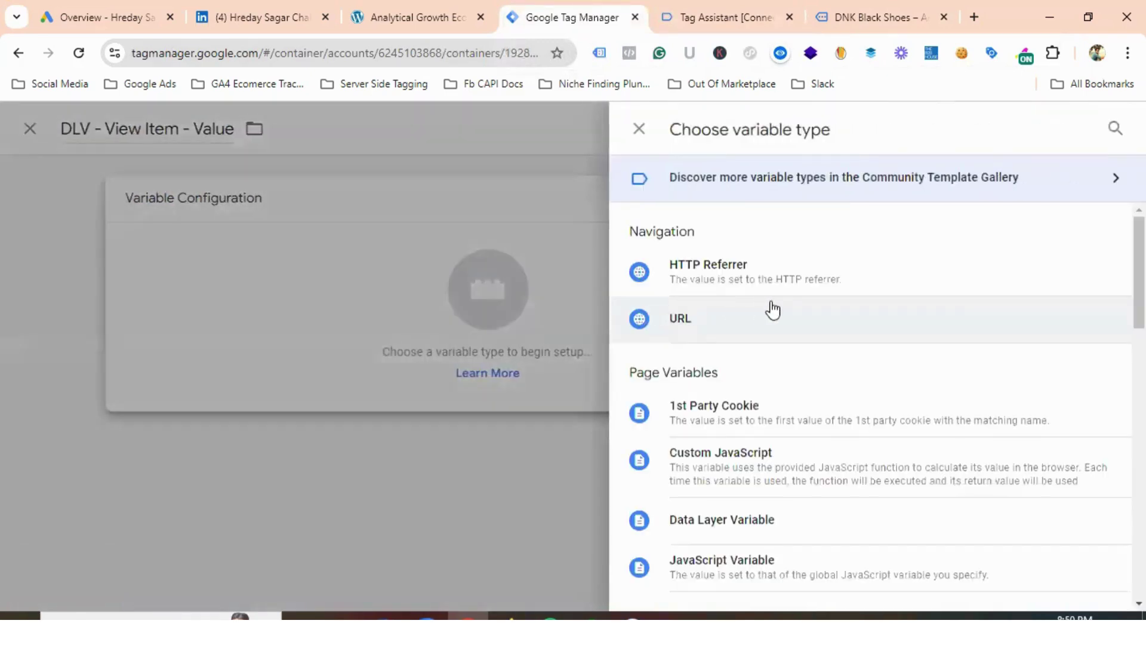
pyautogui.scroll(-3, 770, 309)
pyautogui.click(740, 365)
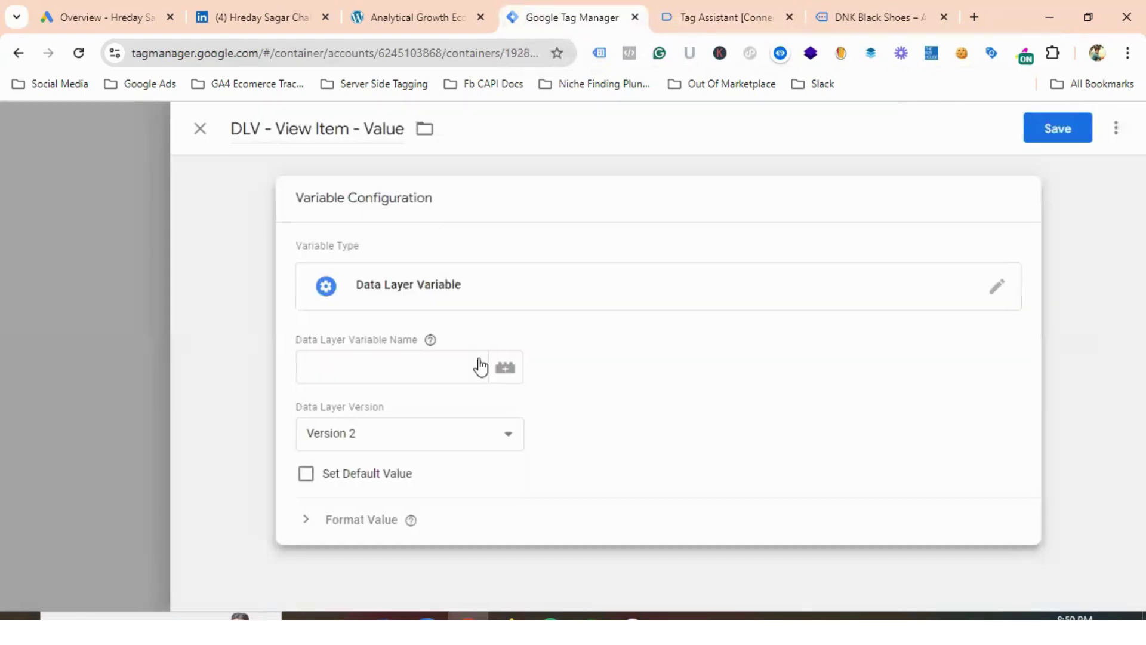
# Copy the ecommerce key from the view_item event in Tag Assistant into the Data Layer Variable Name as "ecommerce."
pyautogui.click(437, 363)
pyautogui.click(850, 6)
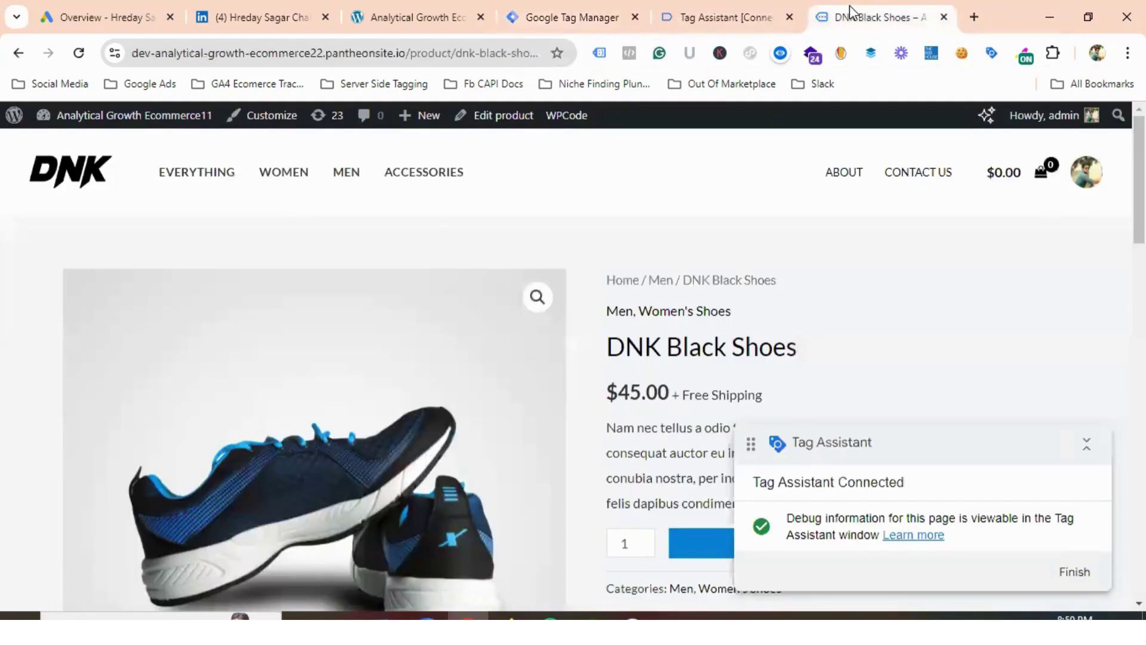
pyautogui.click(746, 23)
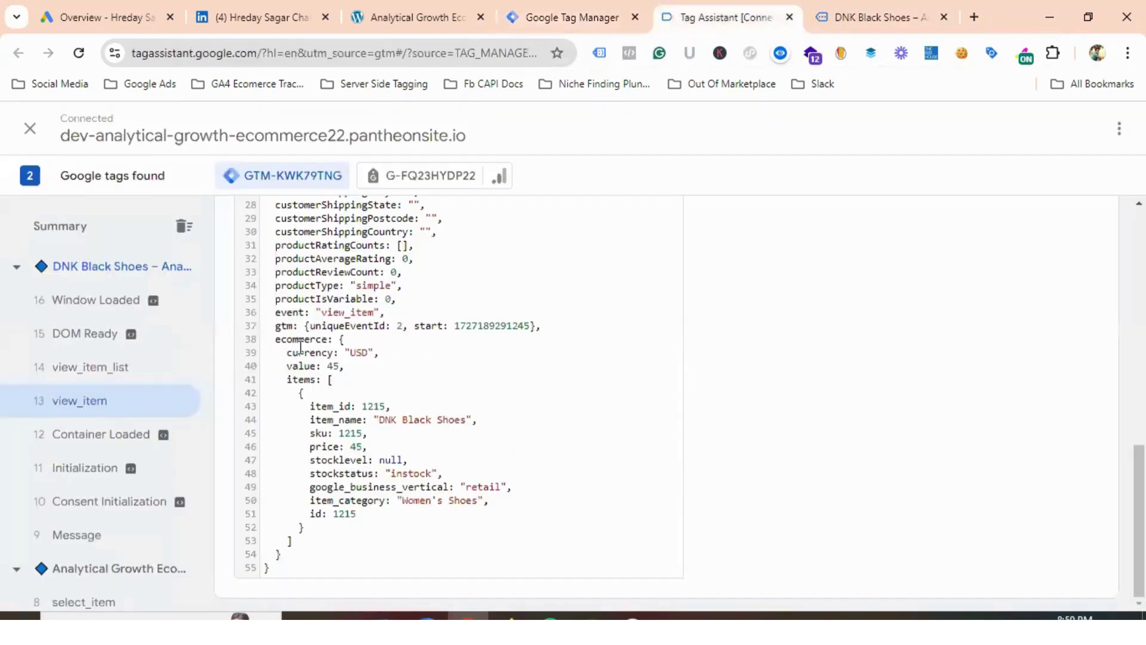
pyautogui.moveTo(333, 366); pyautogui.dragTo(394, 514)
pyautogui.click(356, 459)
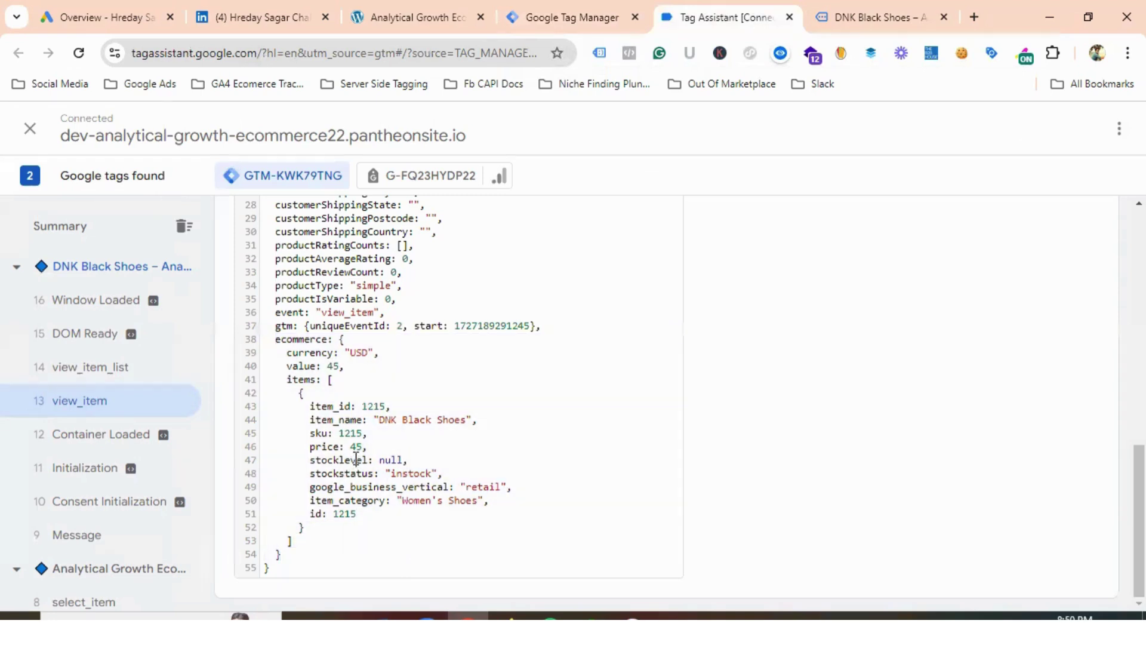
pyautogui.doubleClick(307, 339)
pyautogui.rightClick(307, 345)
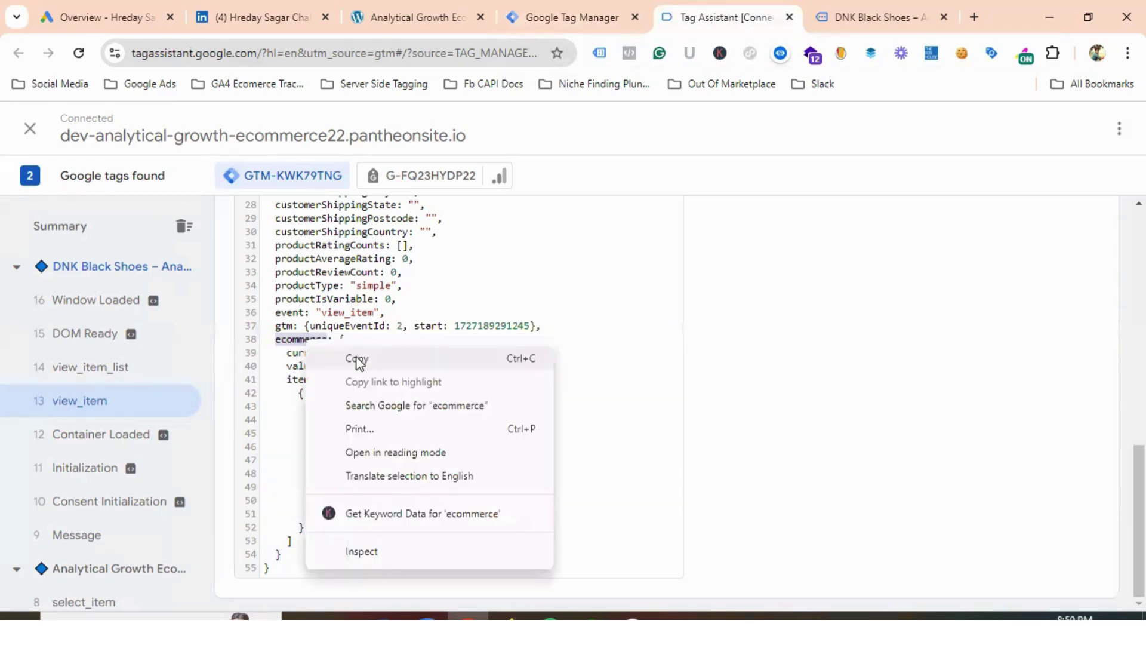
pyautogui.click(358, 358)
pyautogui.click(595, 18)
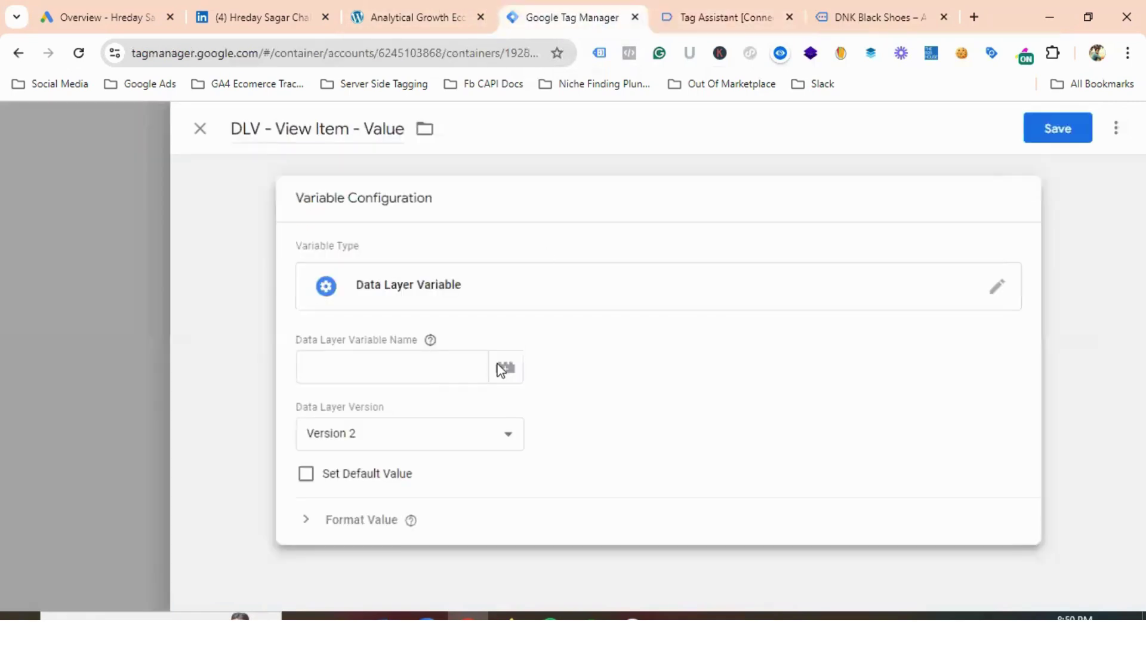
pyautogui.click(336, 370)
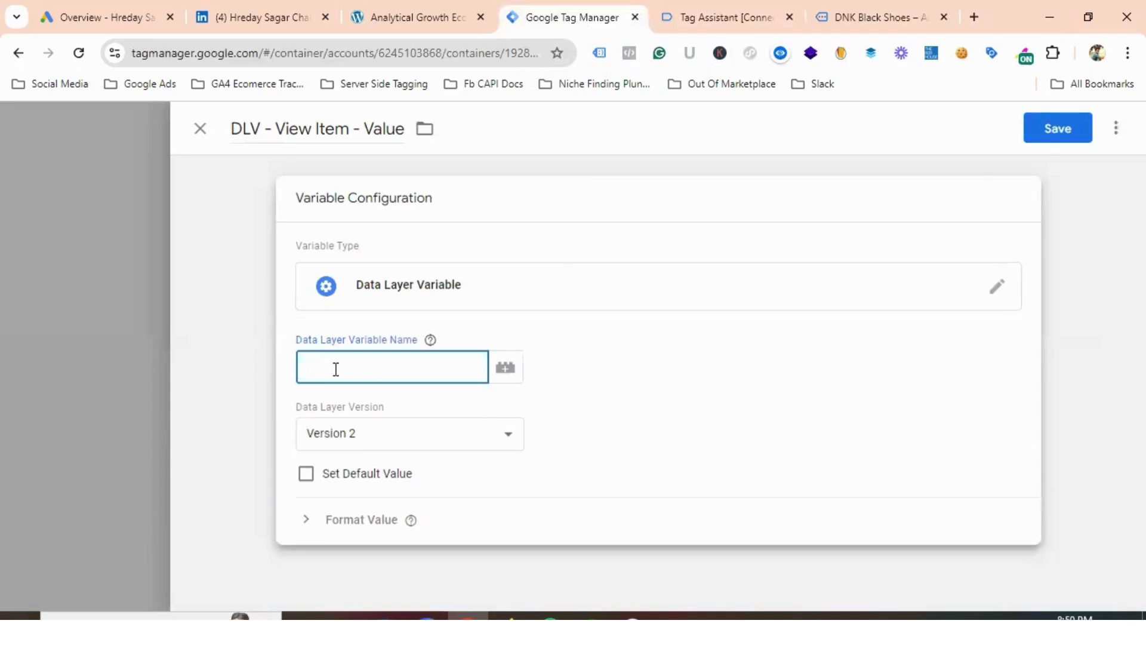
pyautogui.hotkey('ctrl', 'v')
# Append the value key copied from the view_item event to make the name ecommerce.value, and save the variable
pyautogui.click(739, 18)
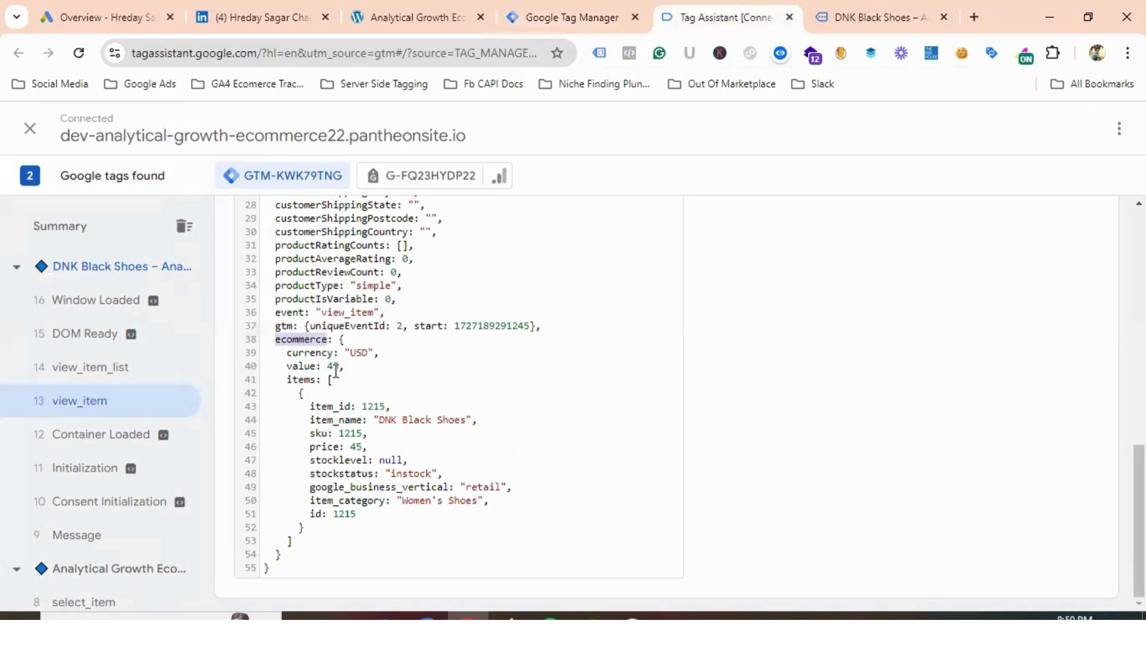
pyautogui.doubleClick(301, 366)
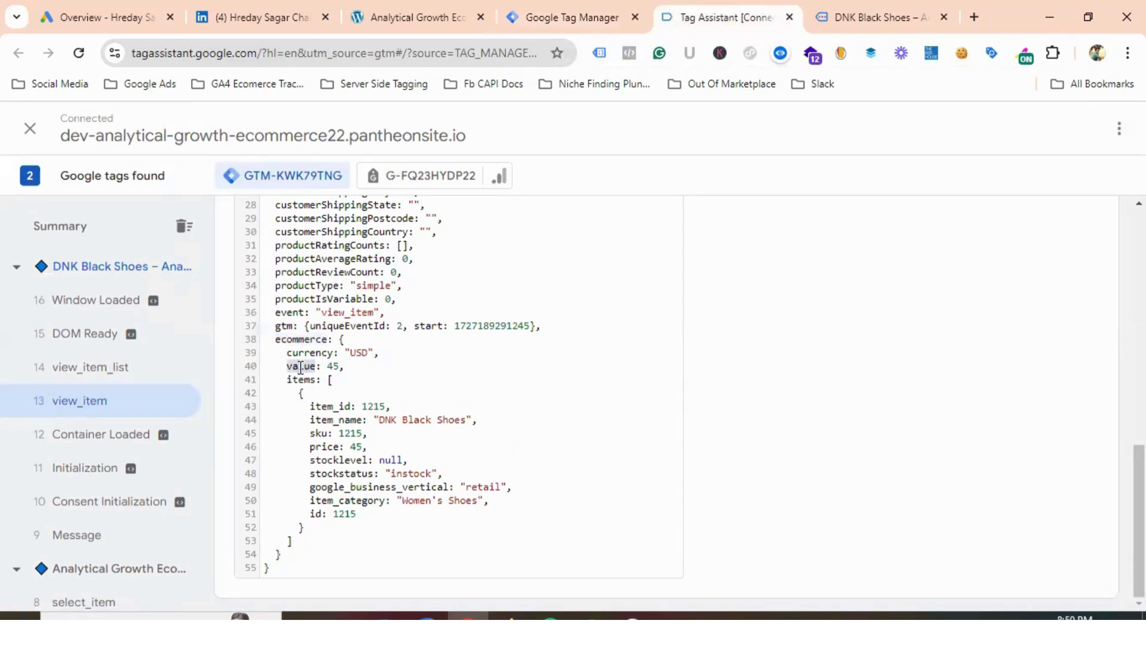
pyautogui.rightClick(301, 367)
pyautogui.click(351, 388)
pyautogui.click(593, 19)
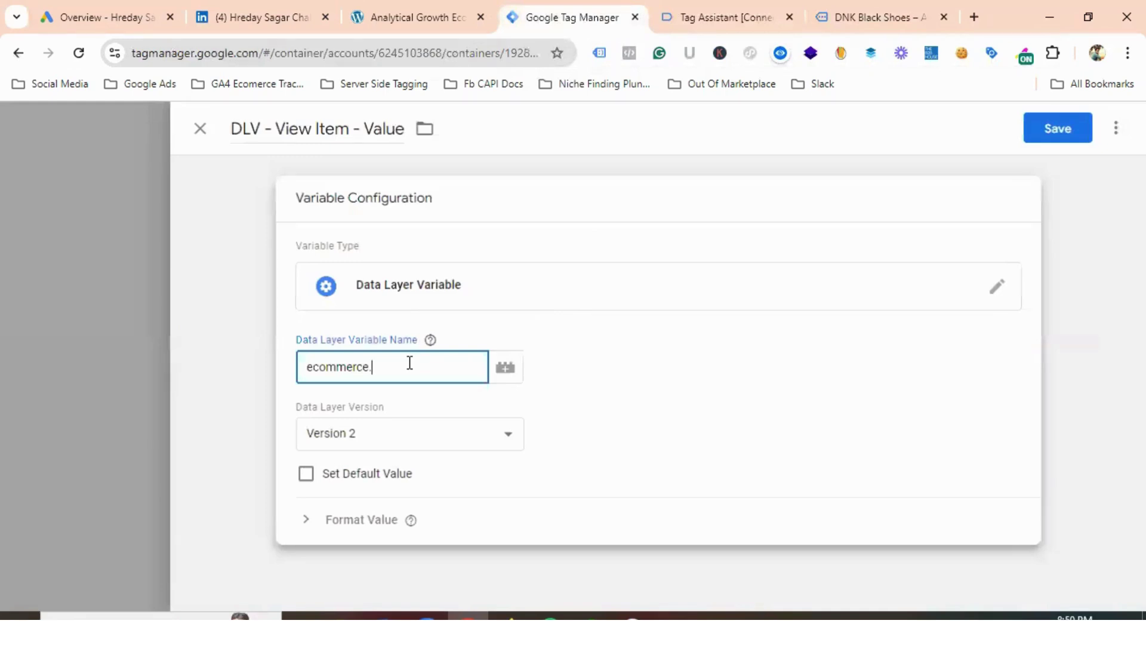
pyautogui.hotkey('ctrl', 'v')
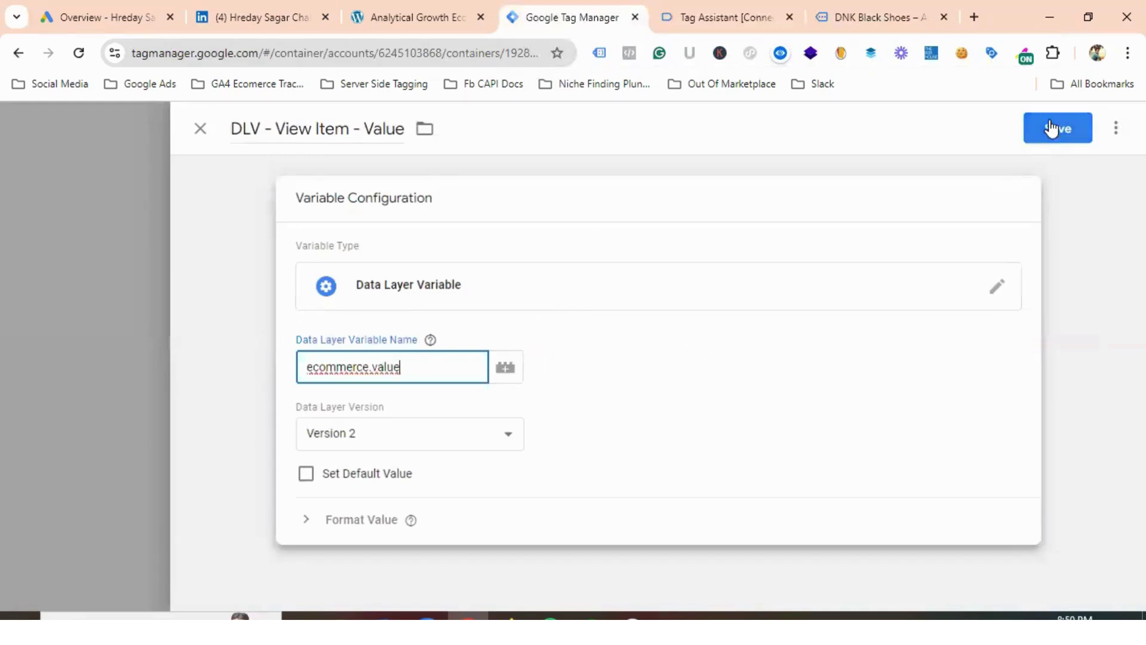
pyautogui.click(1050, 129)
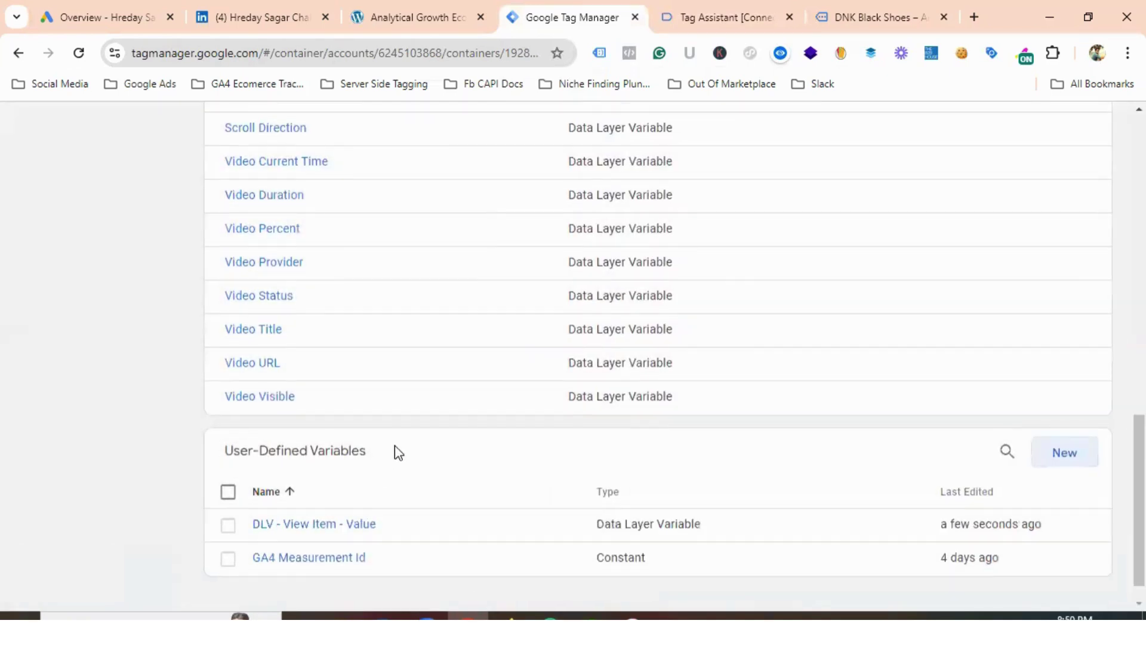
# Duplicate the DLV - View Item - Value variable and name the copy DLV - View Item - Currency
pyautogui.scroll(-1, 358, 490)
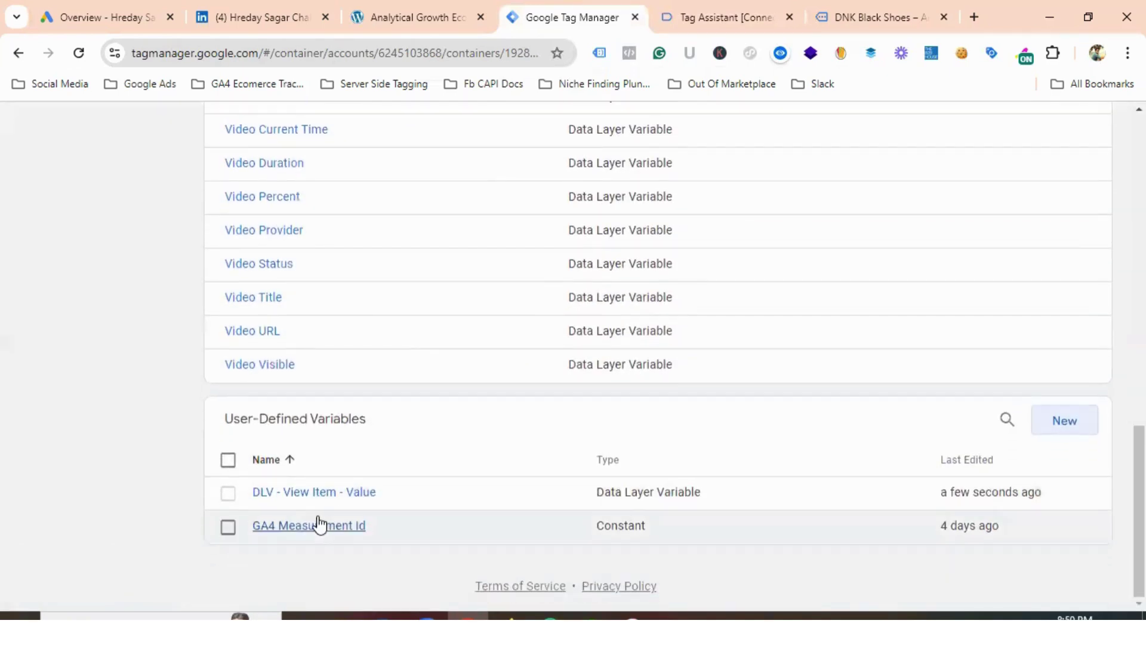
pyautogui.click(315, 495)
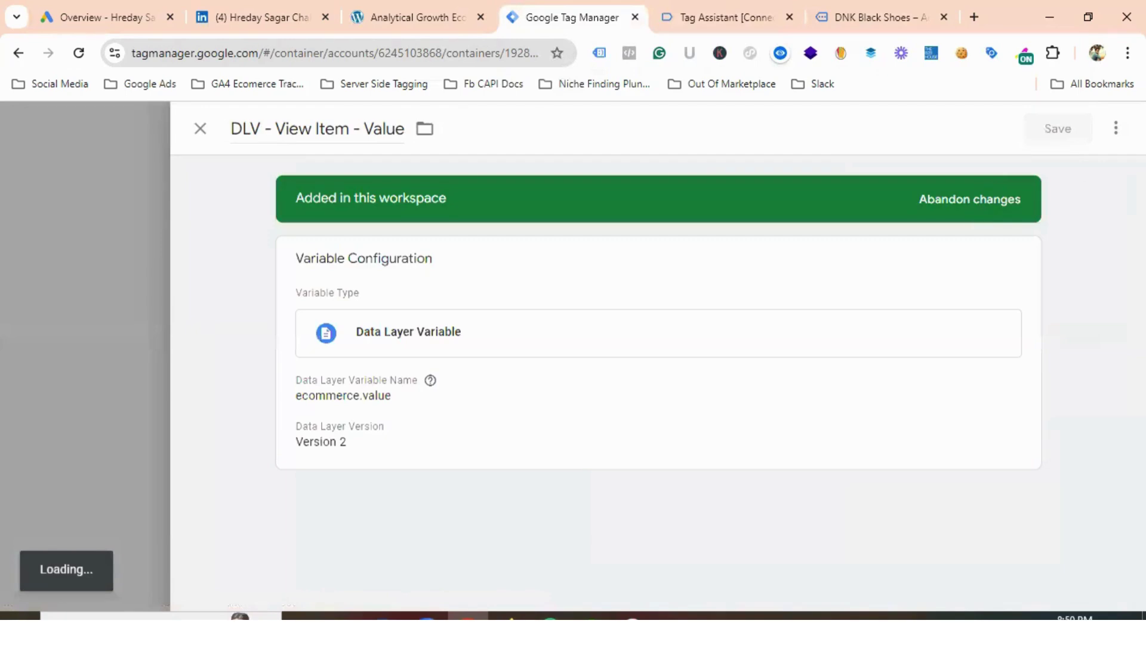
pyautogui.click(1115, 128)
pyautogui.click(1061, 167)
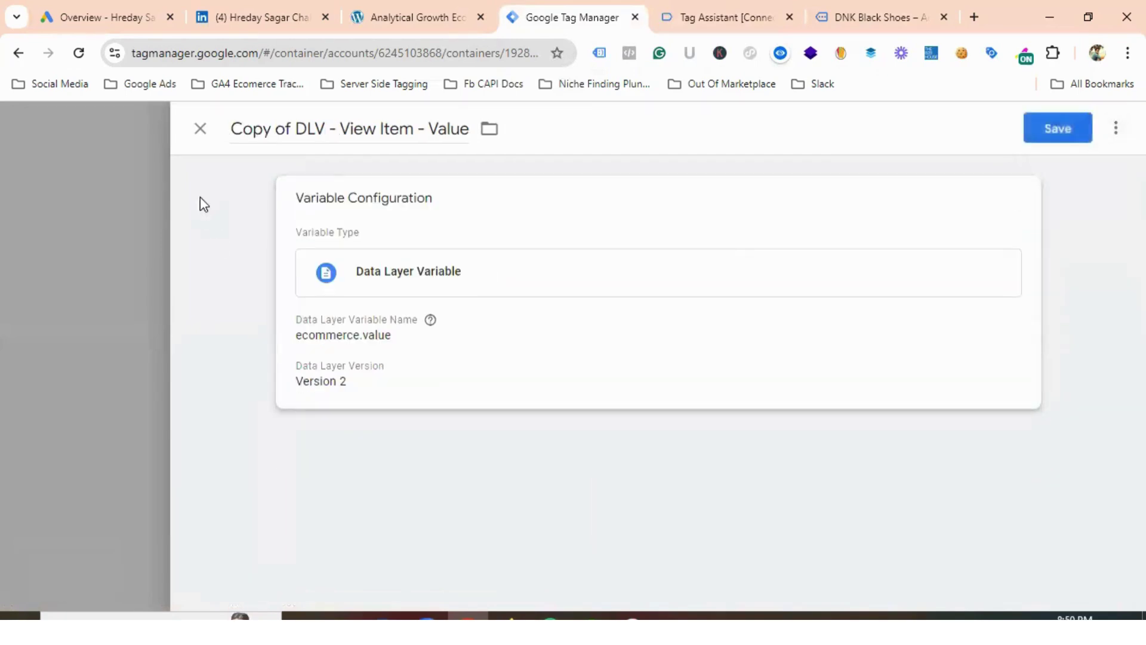
pyautogui.click(294, 129)
pyautogui.press('BackSpace')
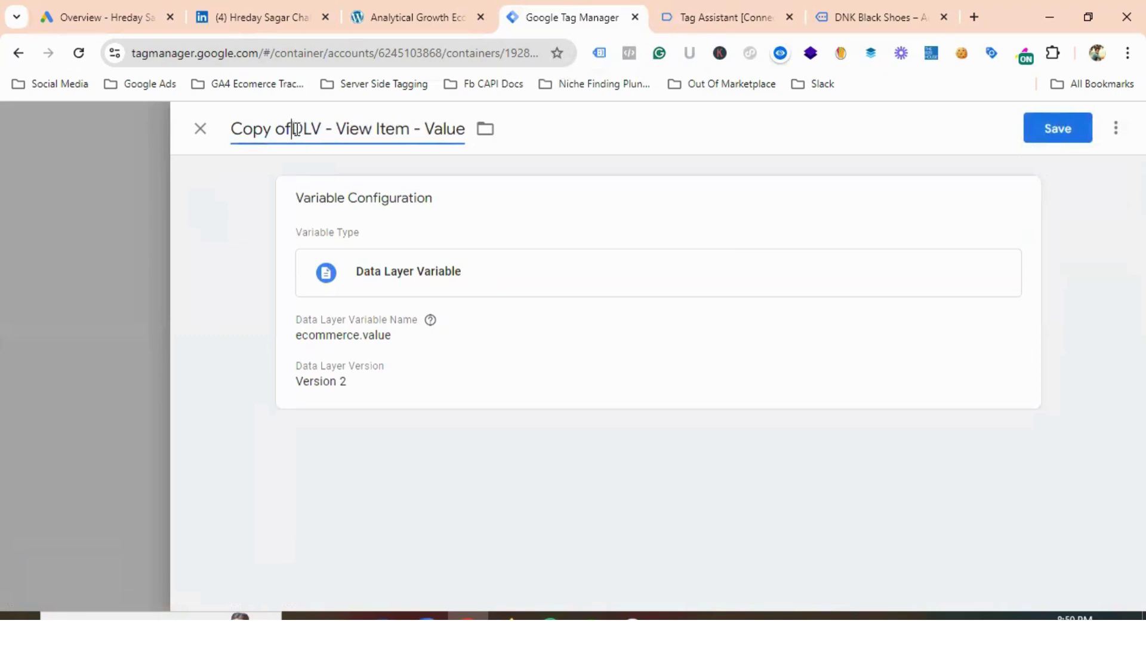
pyautogui.press('BackSpace')
pyautogui.press('BackSpace')
pyautogui.press('BackSpace')
pyautogui.press('BackSpace')
pyautogui.press('BackSpace')
pyautogui.press('BackSpace')
pyautogui.press('BackSpace')
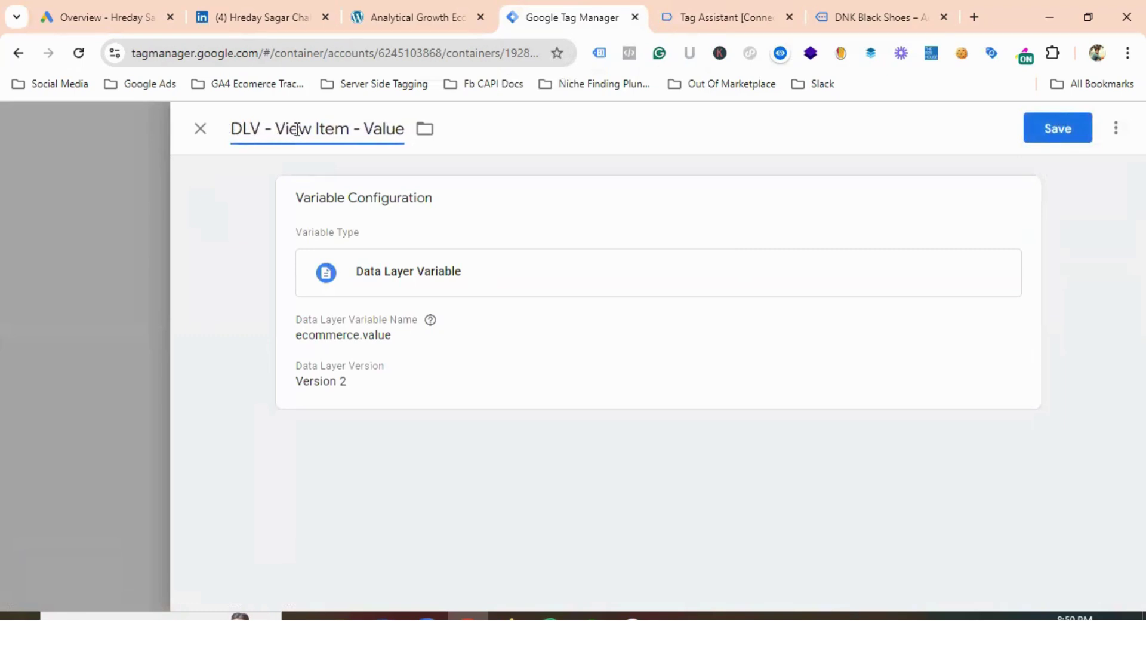
pyautogui.doubleClick(385, 128)
pyautogui.press('BackSpace')
pyautogui.write('Currency')
# Change the copy's Data Layer Variable Name to ecommerce.currency using the key from the view_item event, and save the variable
pyautogui.click(343, 349)
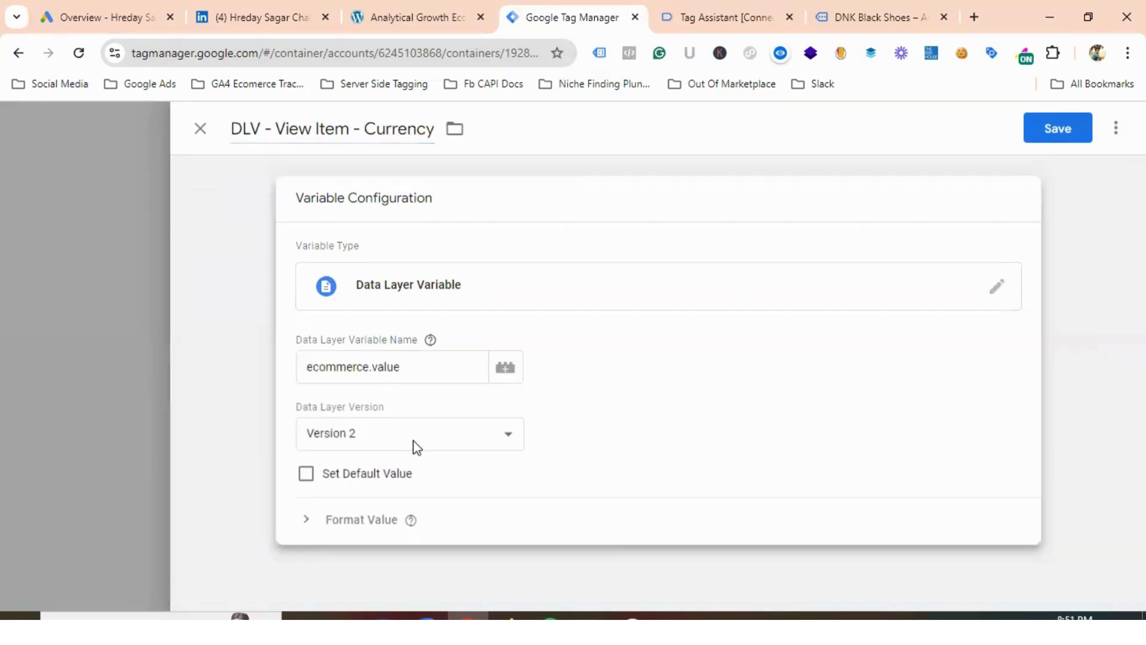
pyautogui.click(432, 366)
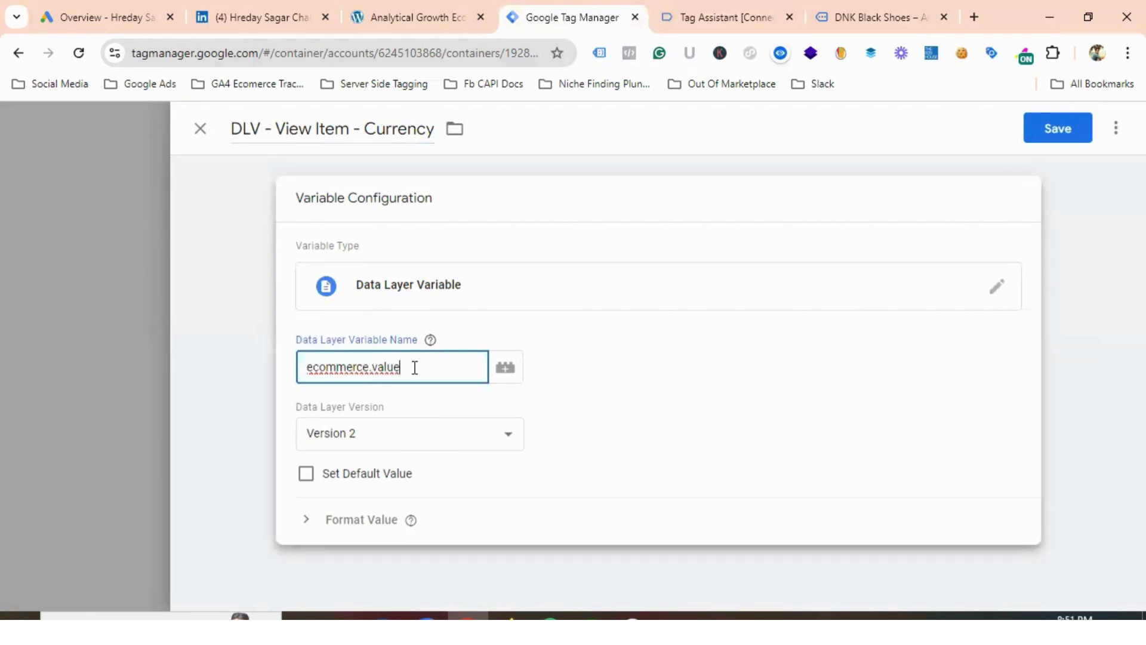
pyautogui.click(718, 19)
pyautogui.doubleClick(300, 353)
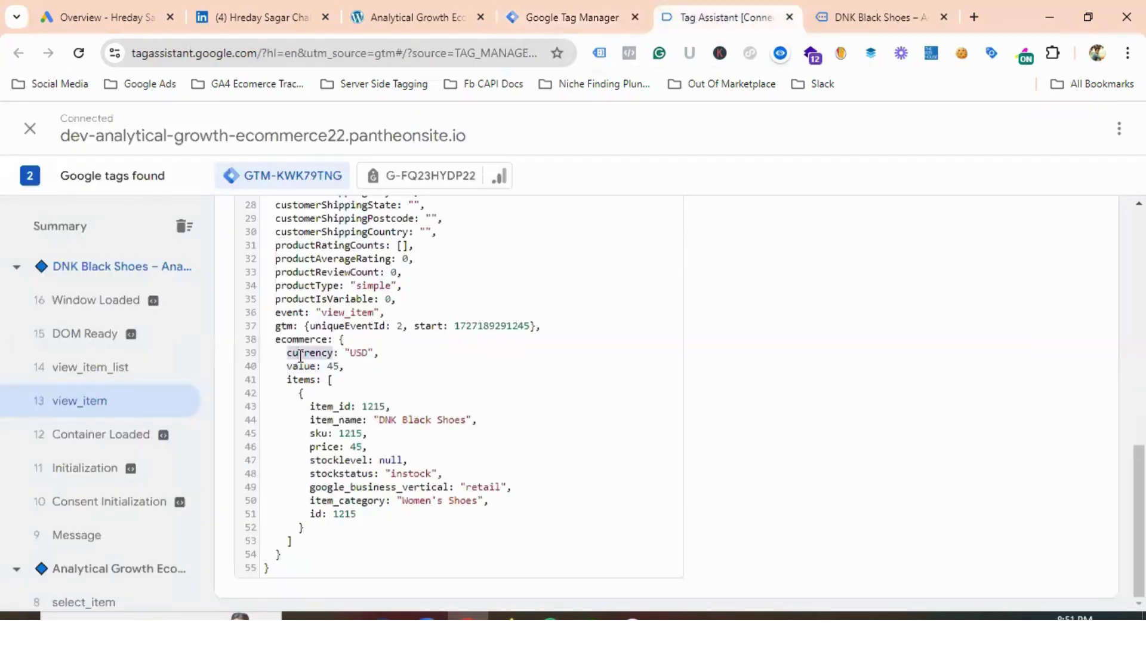
pyautogui.rightClick(300, 358)
pyautogui.click(347, 374)
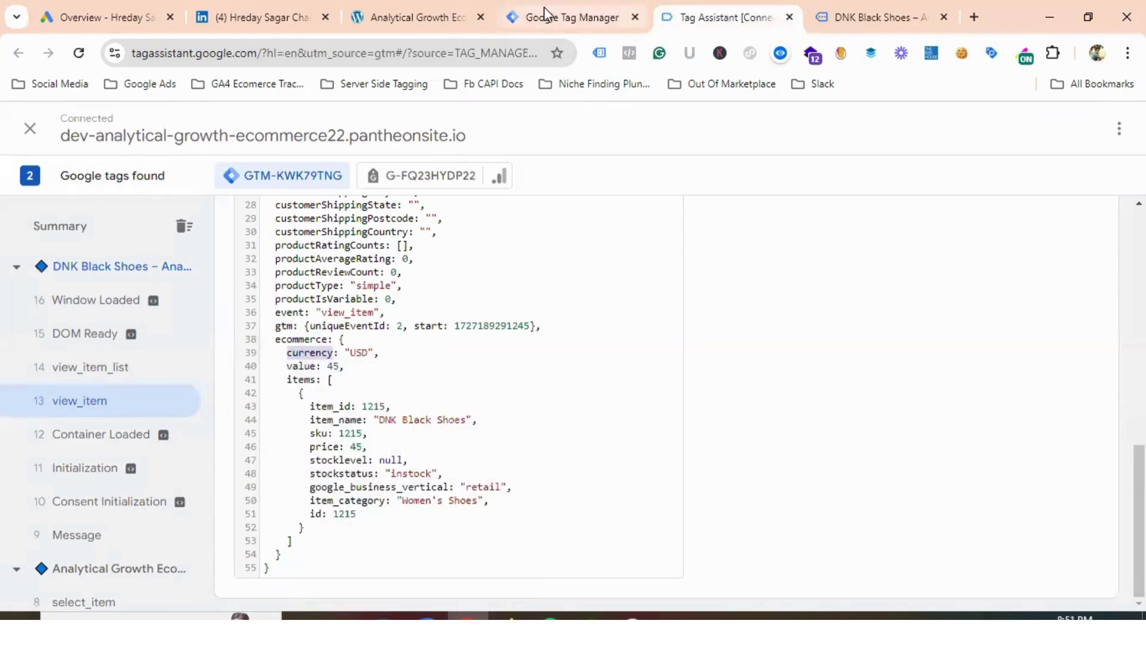
pyautogui.click(552, 17)
pyautogui.doubleClick(388, 367)
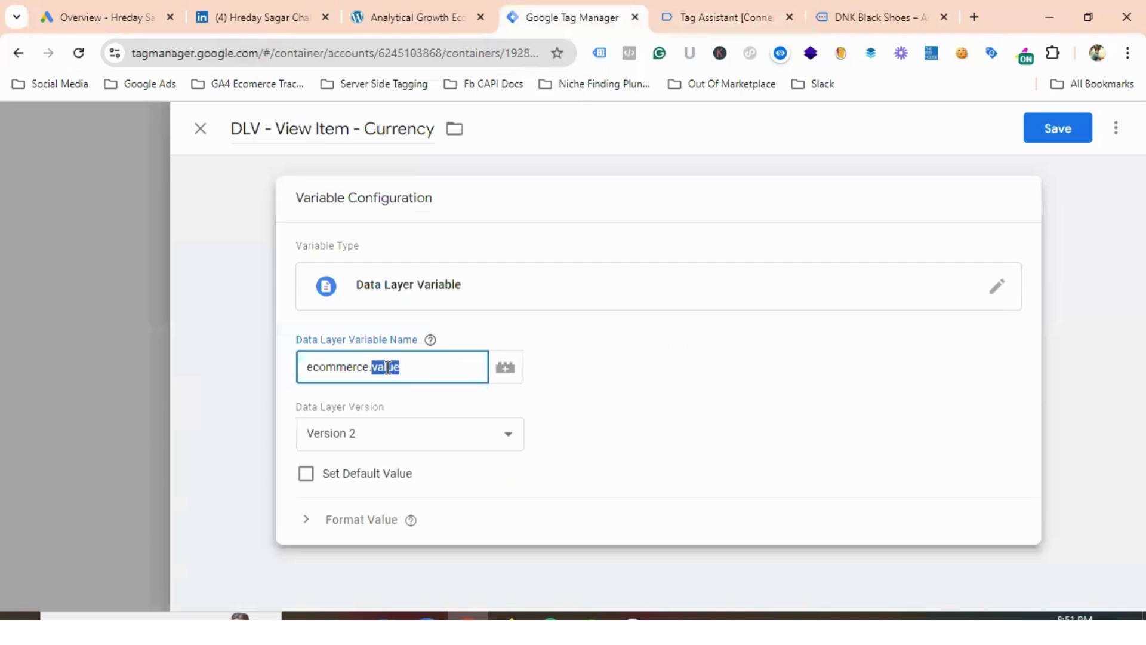
pyautogui.hotkey('ctrl', 'v')
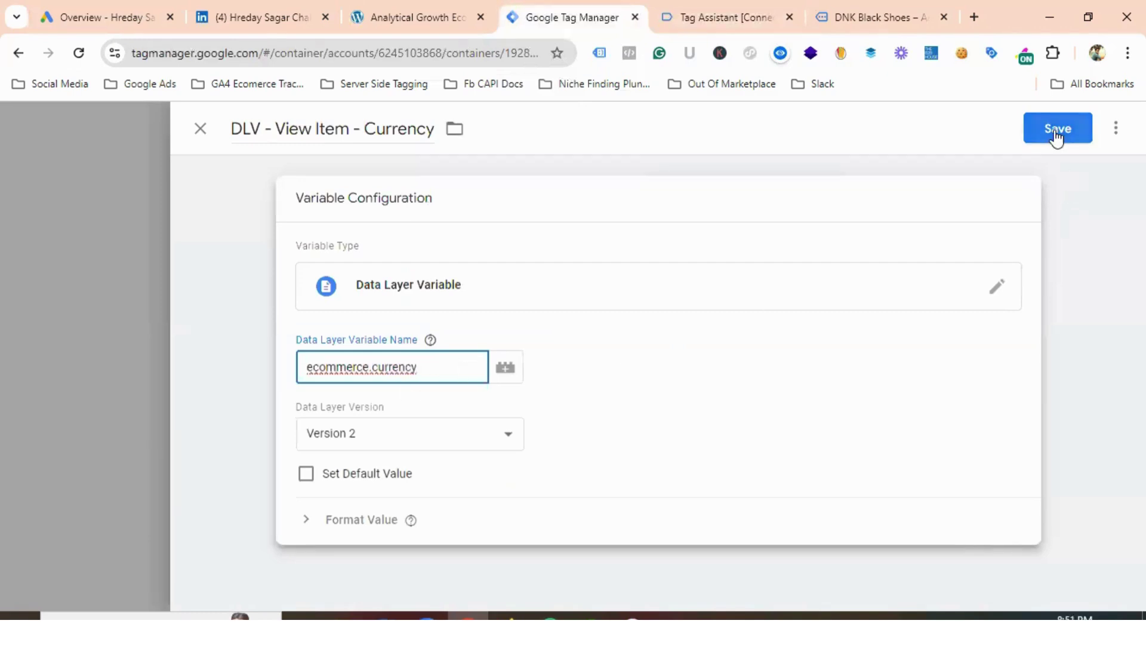
pyautogui.click(1054, 130)
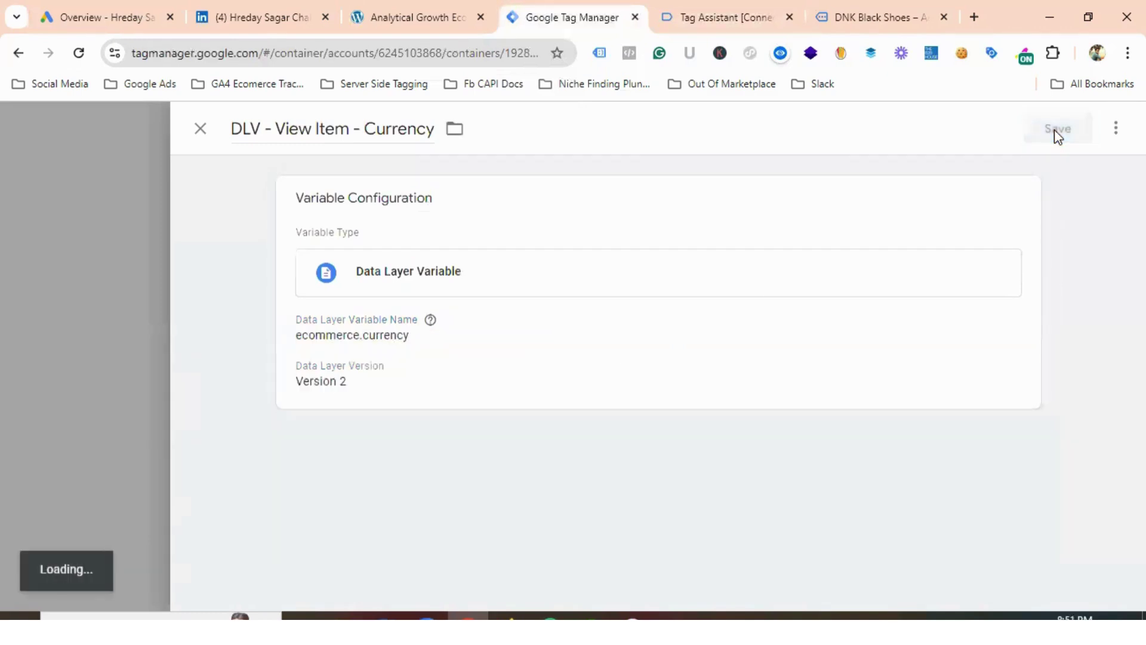
# Create a new trigger in the workspace and name it View Item Trigger
pyautogui.scroll(4, 442, 347)
pyautogui.scroll(10, 442, 346)
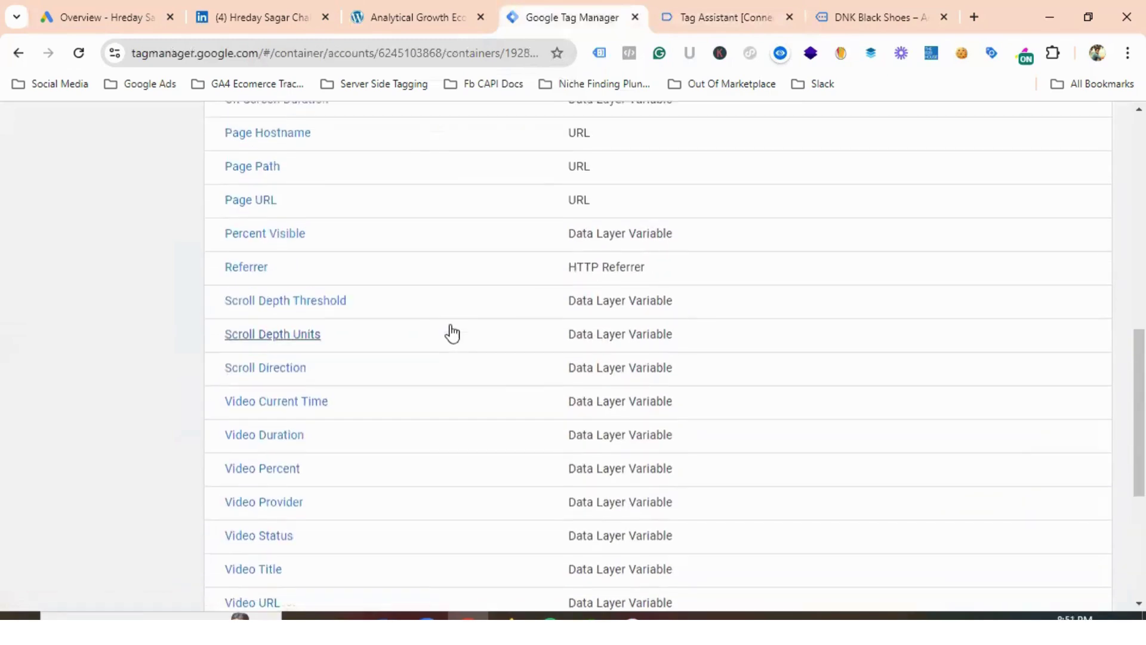
pyautogui.click(92, 294)
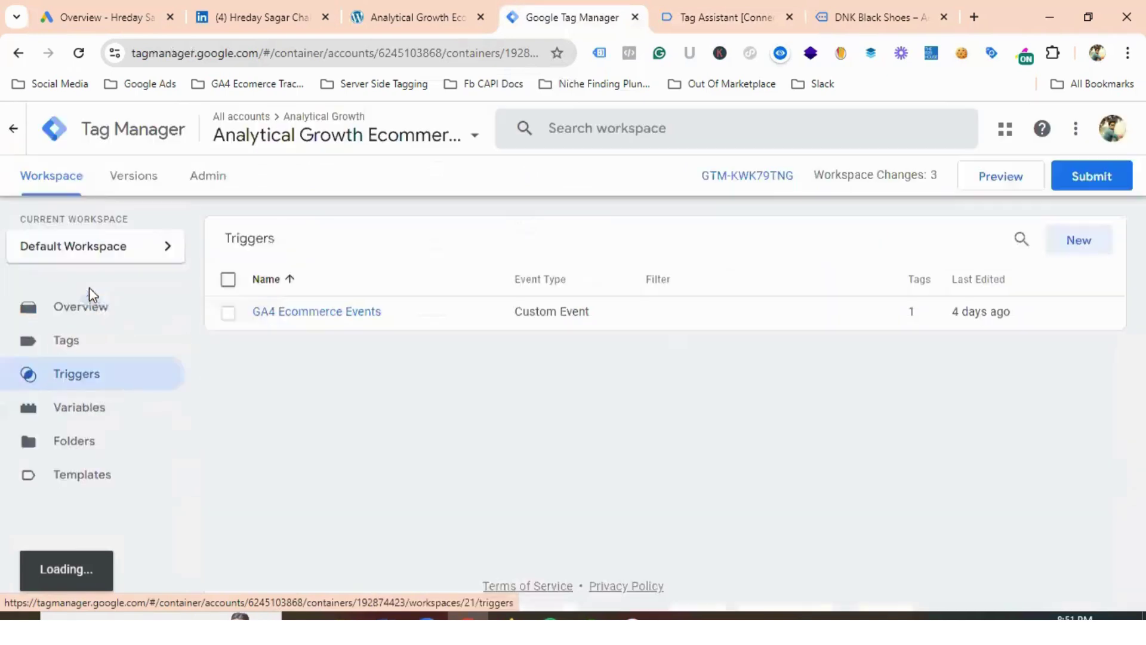
pyautogui.click(1077, 245)
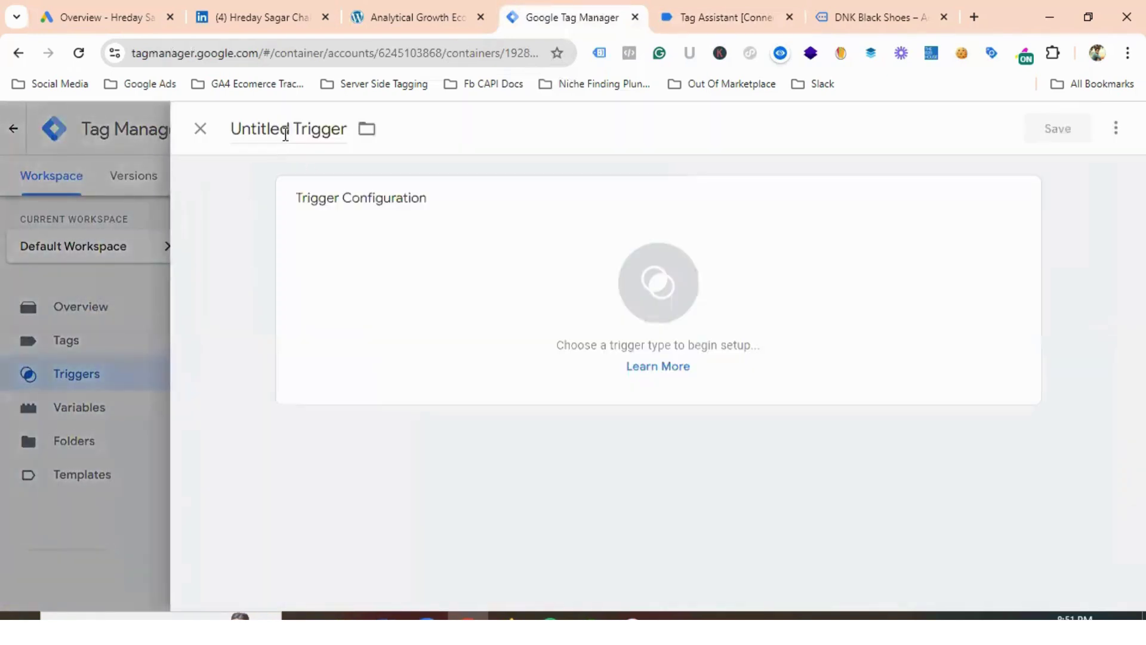
pyautogui.moveTo(285, 133); pyautogui.dragTo(232, 131)
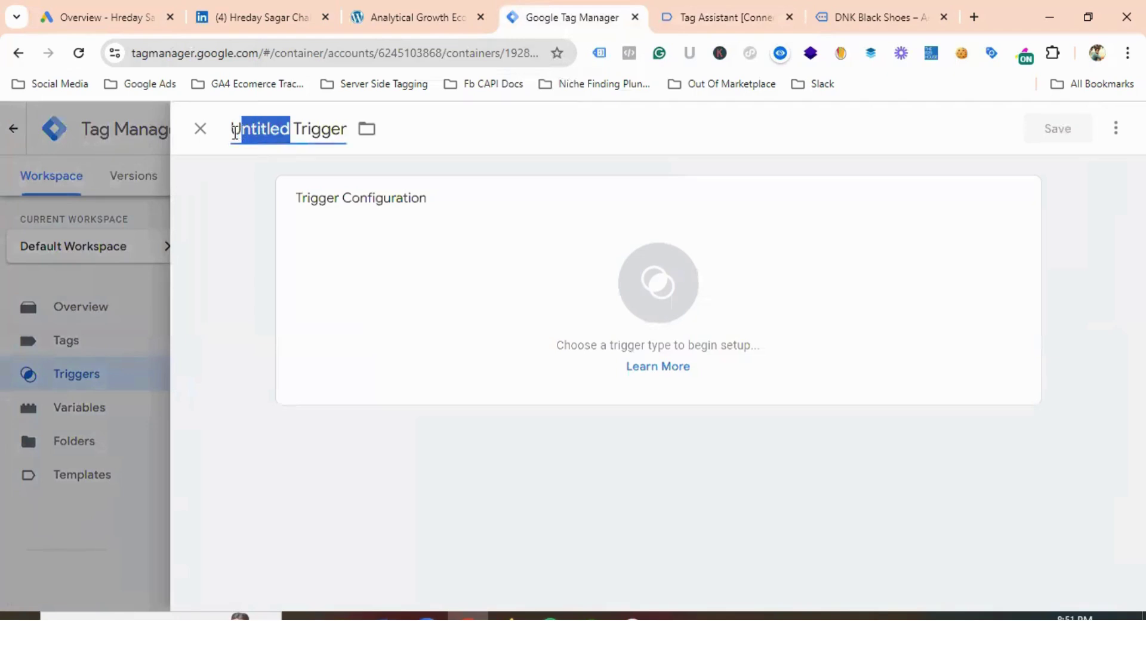
pyautogui.press('BackSpace')
pyautogui.write('View')
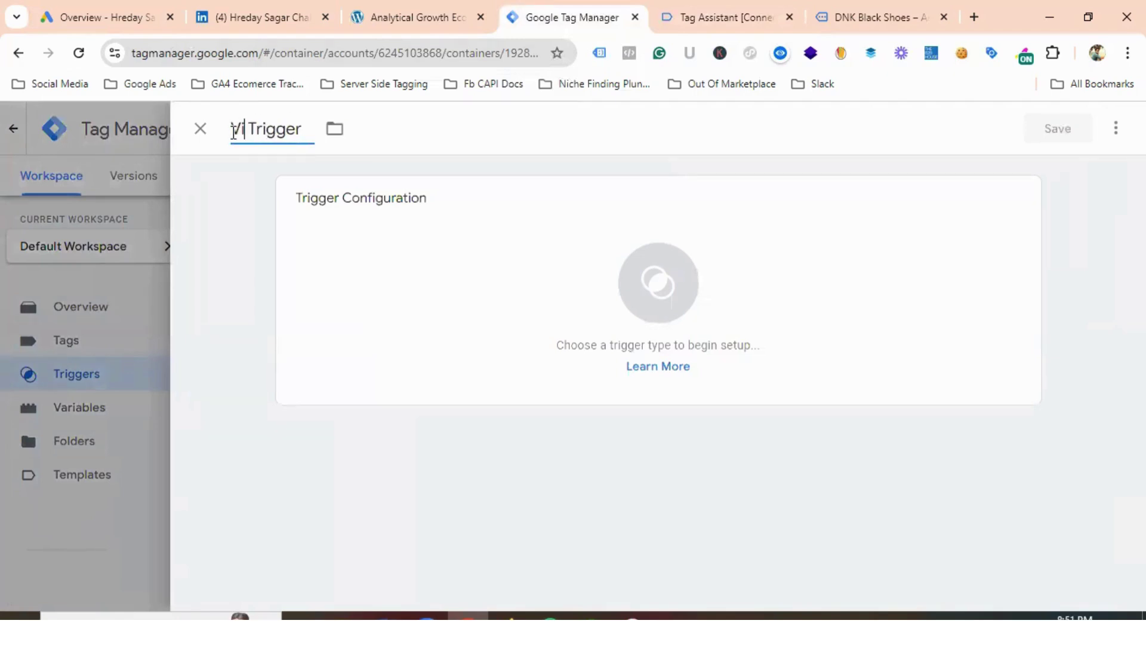
pyautogui.write(' Item')
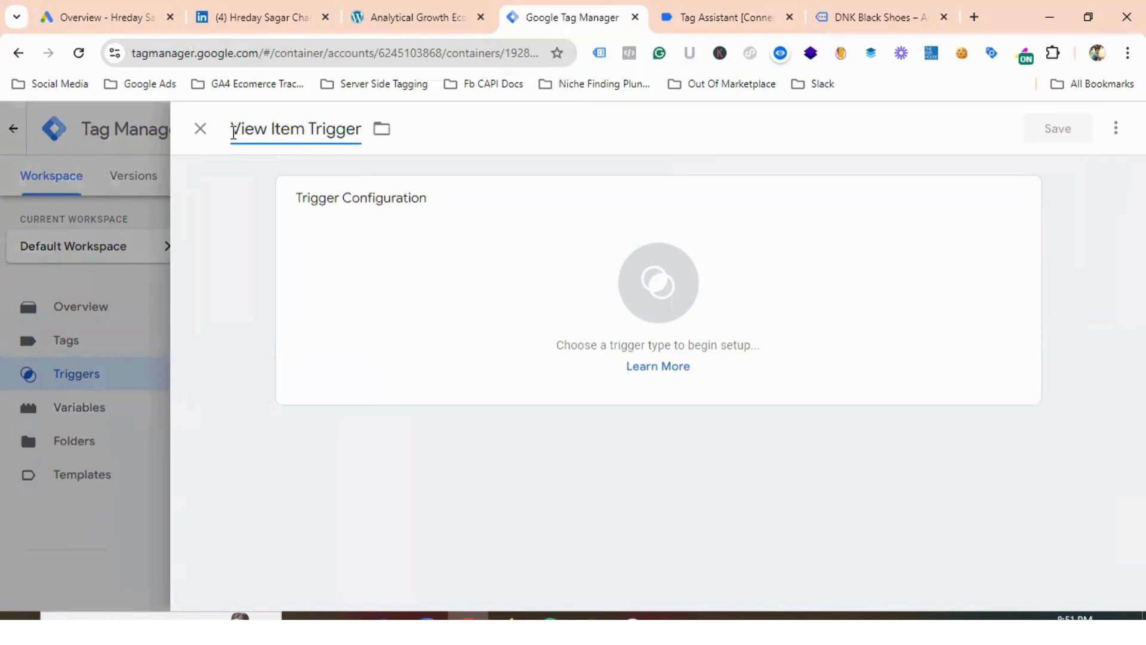
# Choose Custom Event as the trigger type for View Item Trigger
pyautogui.click(669, 285)
pyautogui.scroll(-7, 719, 298)
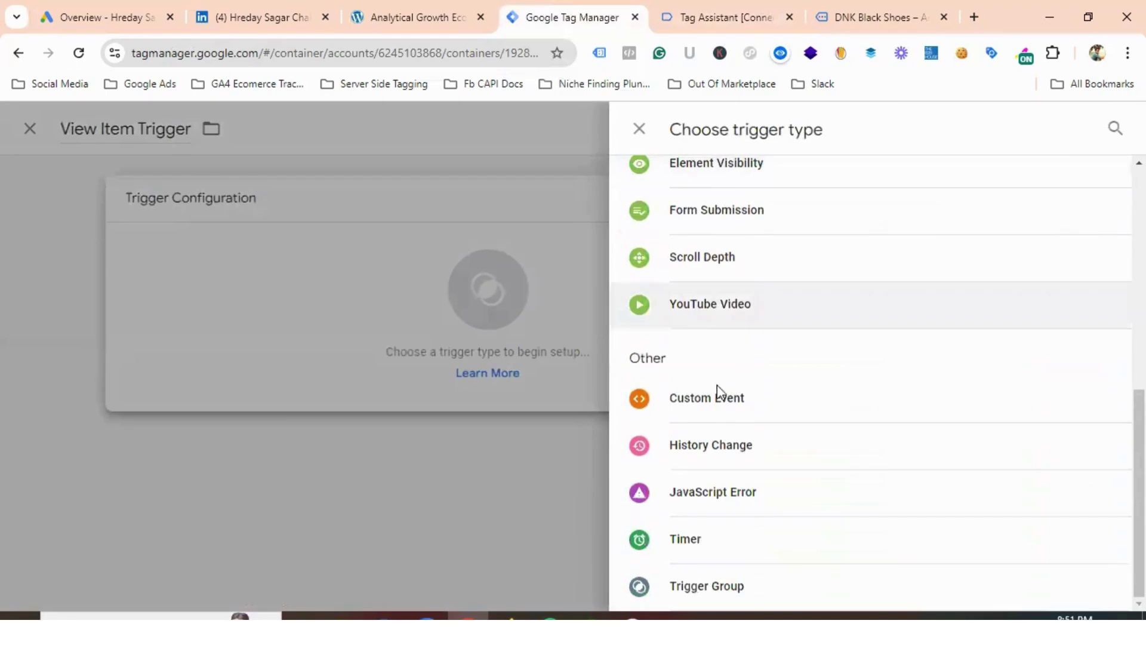
pyautogui.click(711, 405)
# Set the trigger's event name to view_item, copied from the event data in Tag Assistant, and save the trigger
pyautogui.click(424, 368)
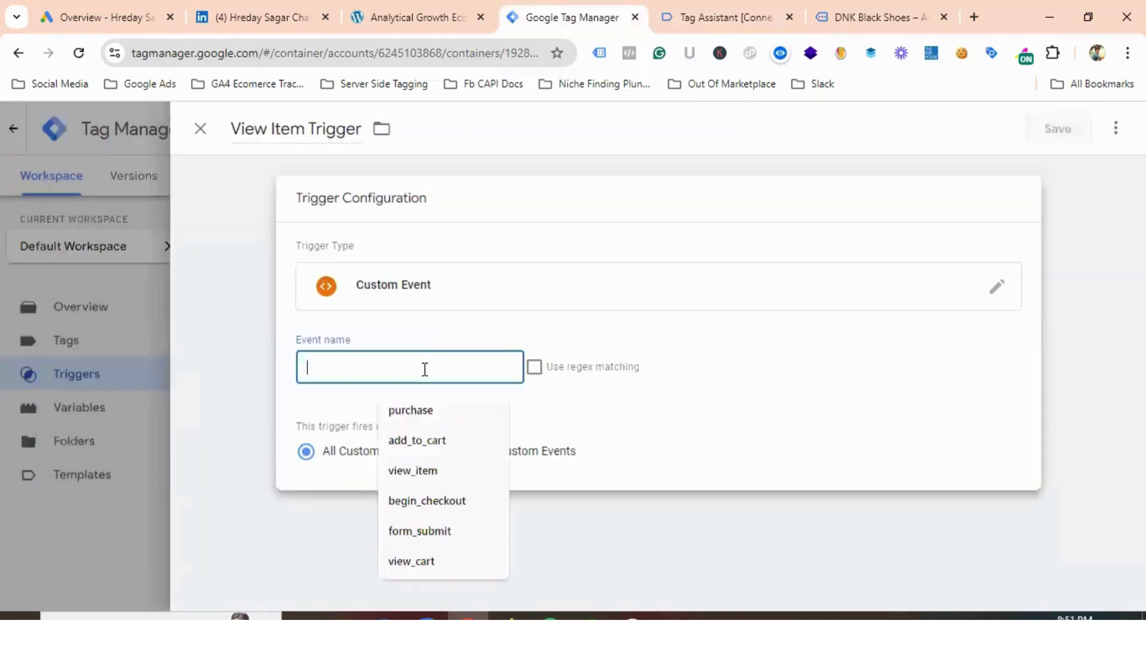
pyautogui.click(734, 18)
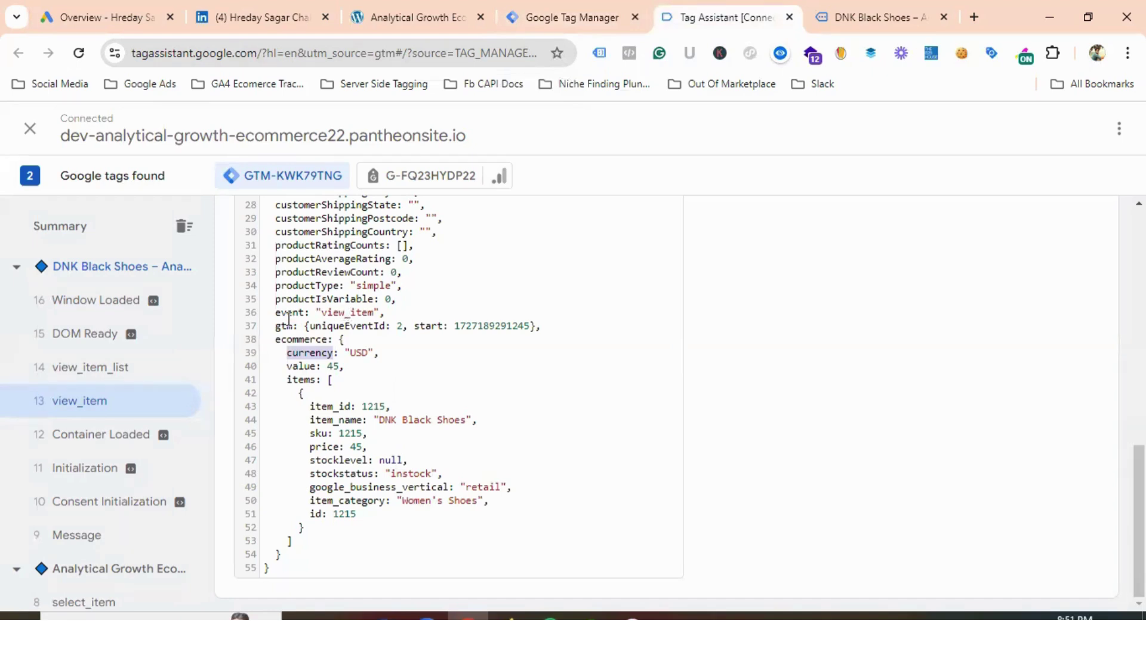
pyautogui.doubleClick(344, 313)
pyautogui.rightClick(343, 321)
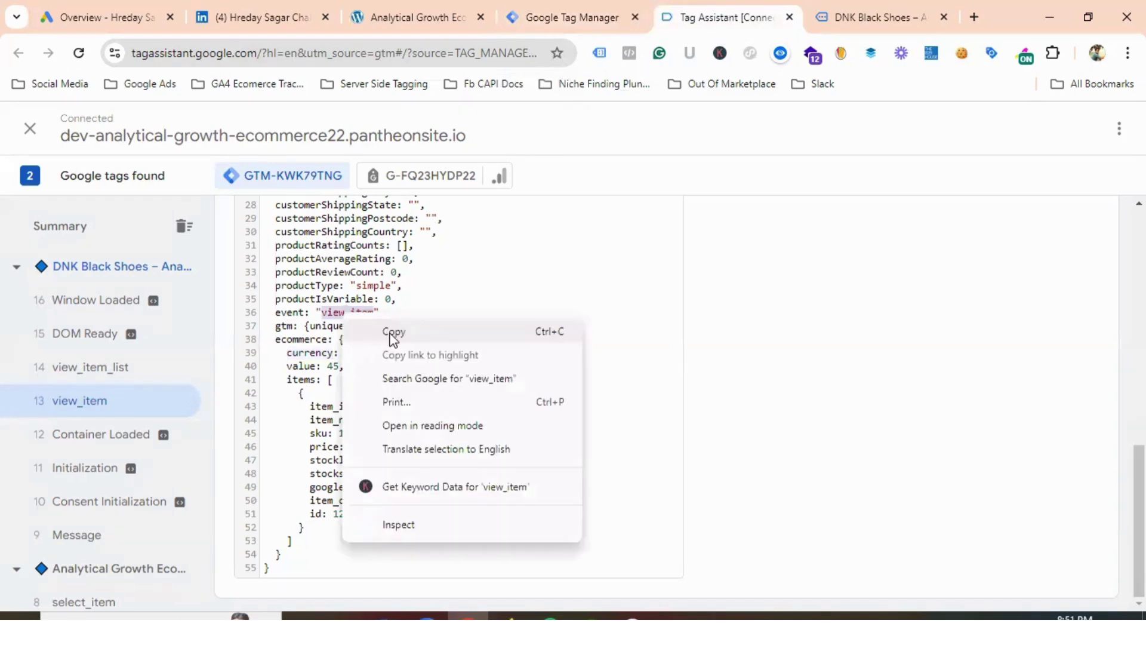
pyautogui.click(395, 332)
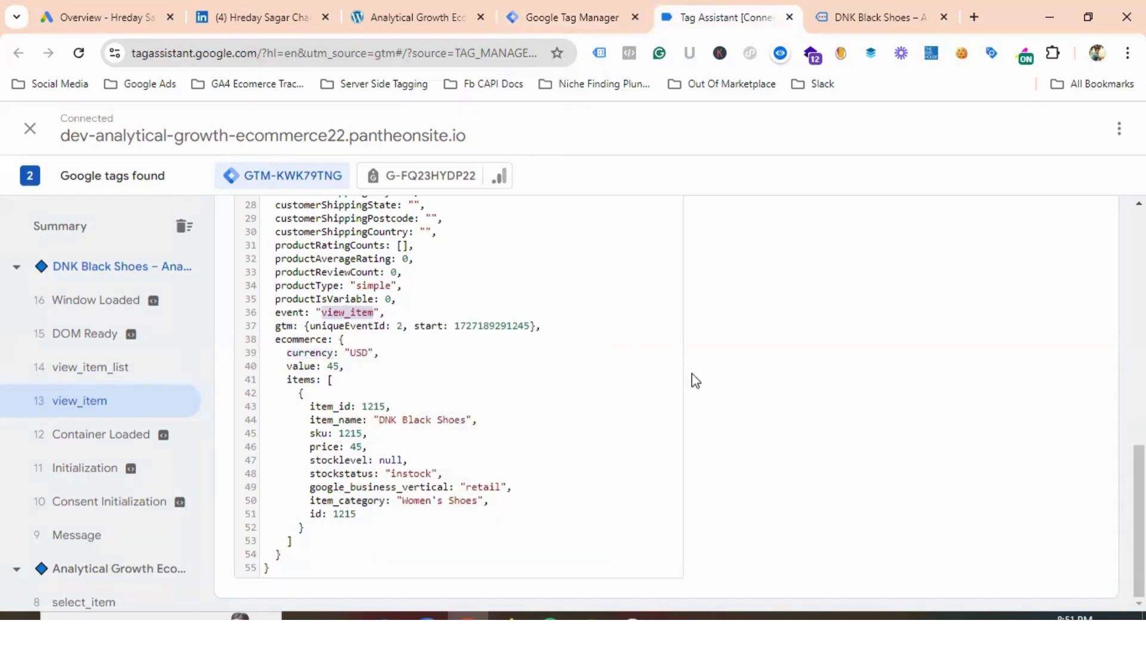
pyautogui.click(574, 12)
pyautogui.click(373, 367)
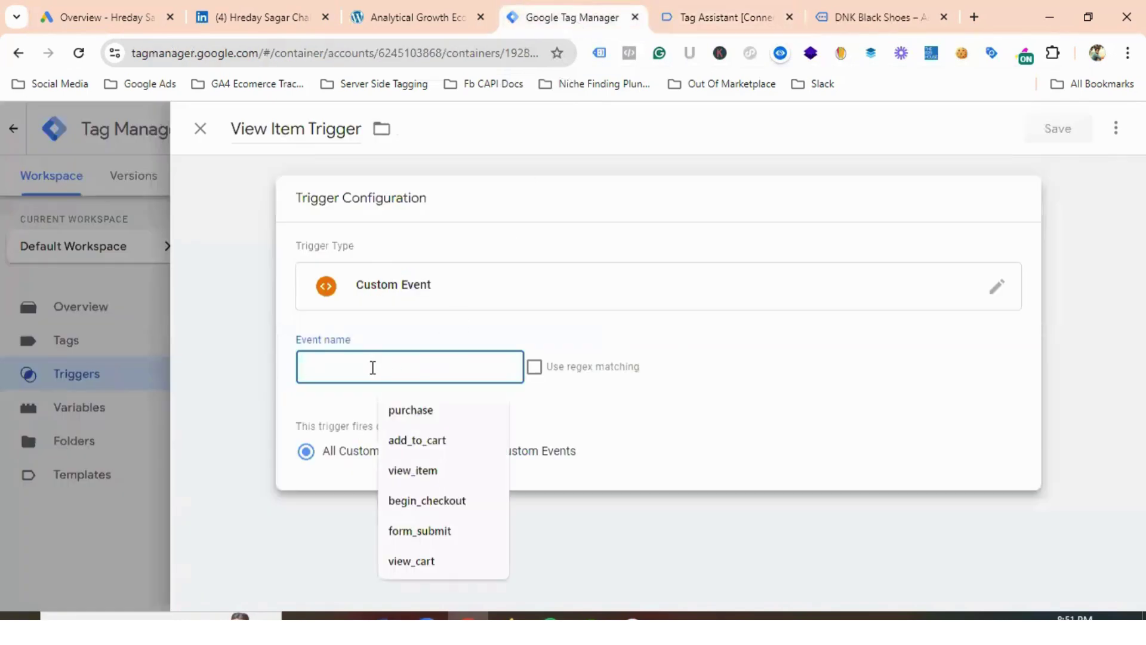
pyautogui.hotkey('ctrl', 'v')
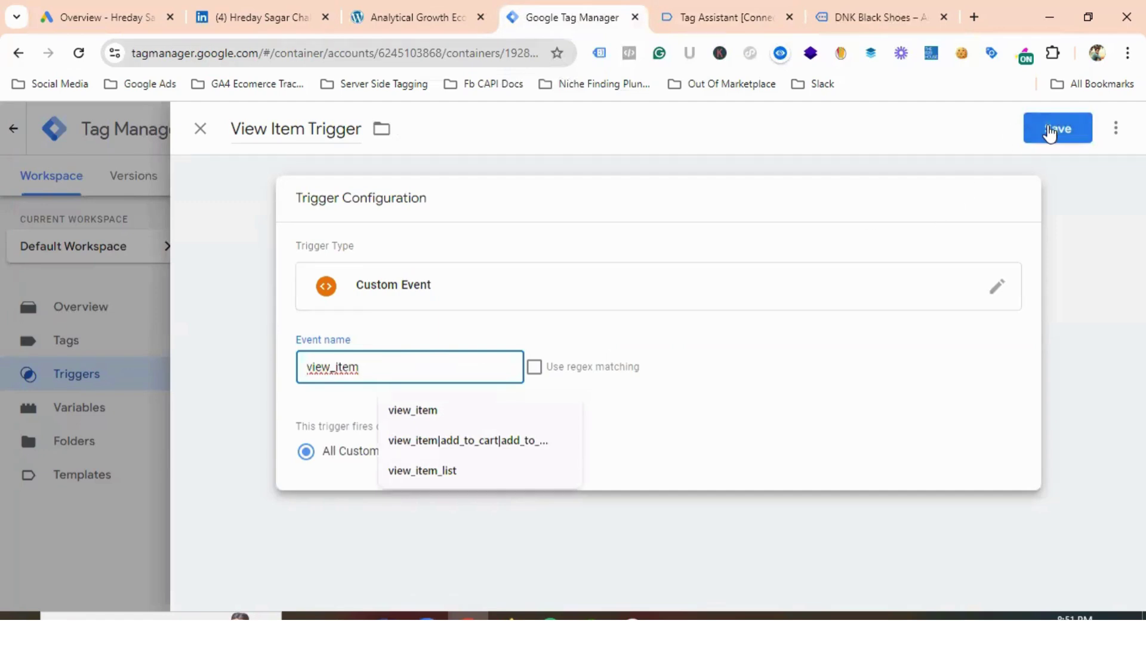
pyautogui.click(1051, 133)
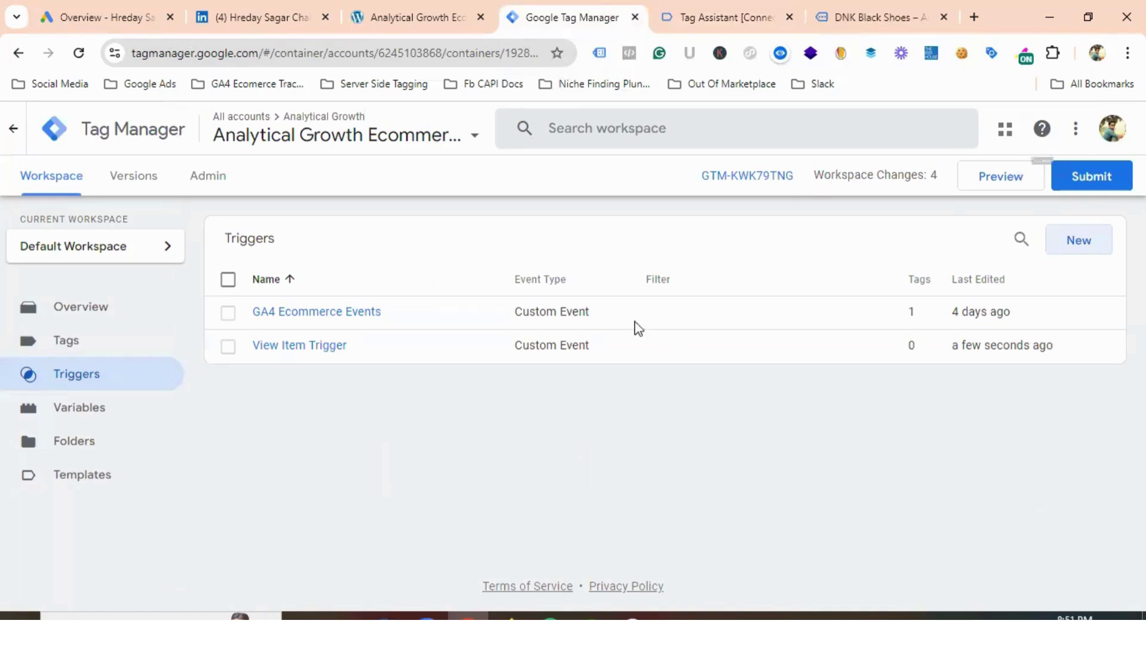
# Create a new tag and name it Google Ads Conversion - View Item
pyautogui.click(101, 353)
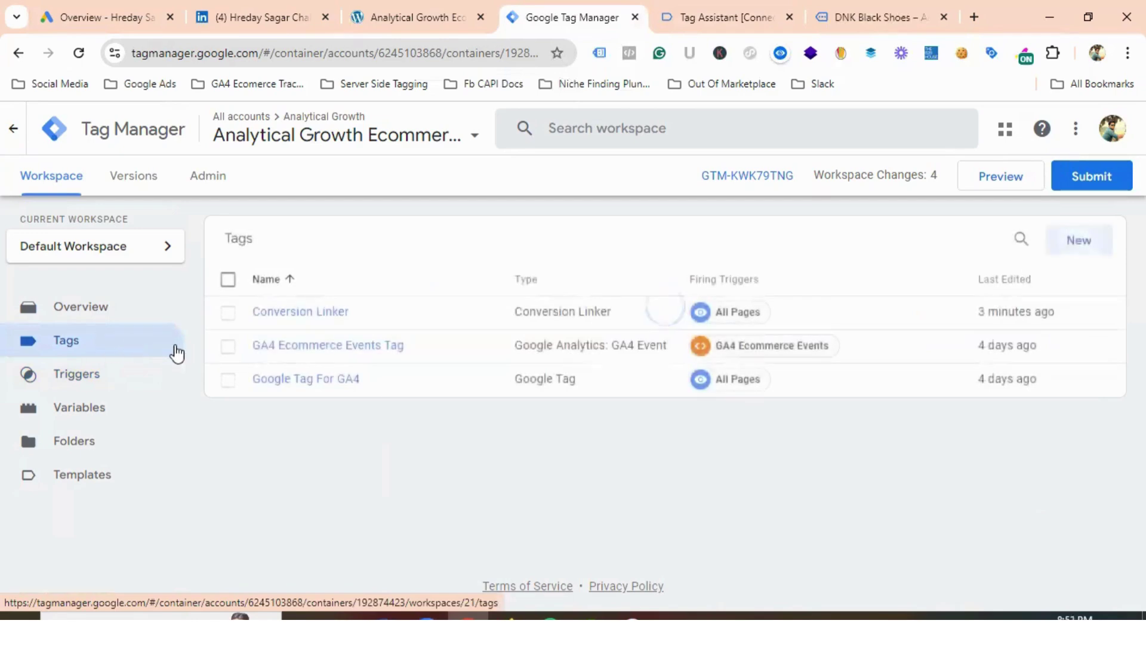
pyautogui.click(1080, 241)
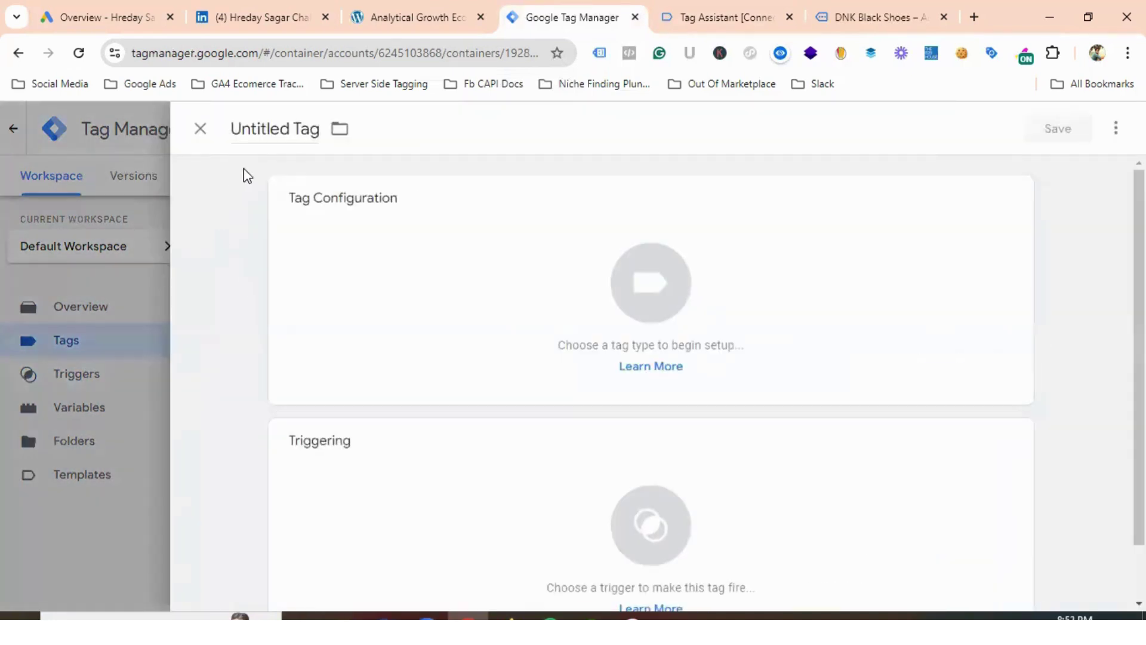
pyautogui.click(269, 130)
pyautogui.hotkey('ctrl', 'a')
pyautogui.press('BackSpace')
pyautogui.write('G')
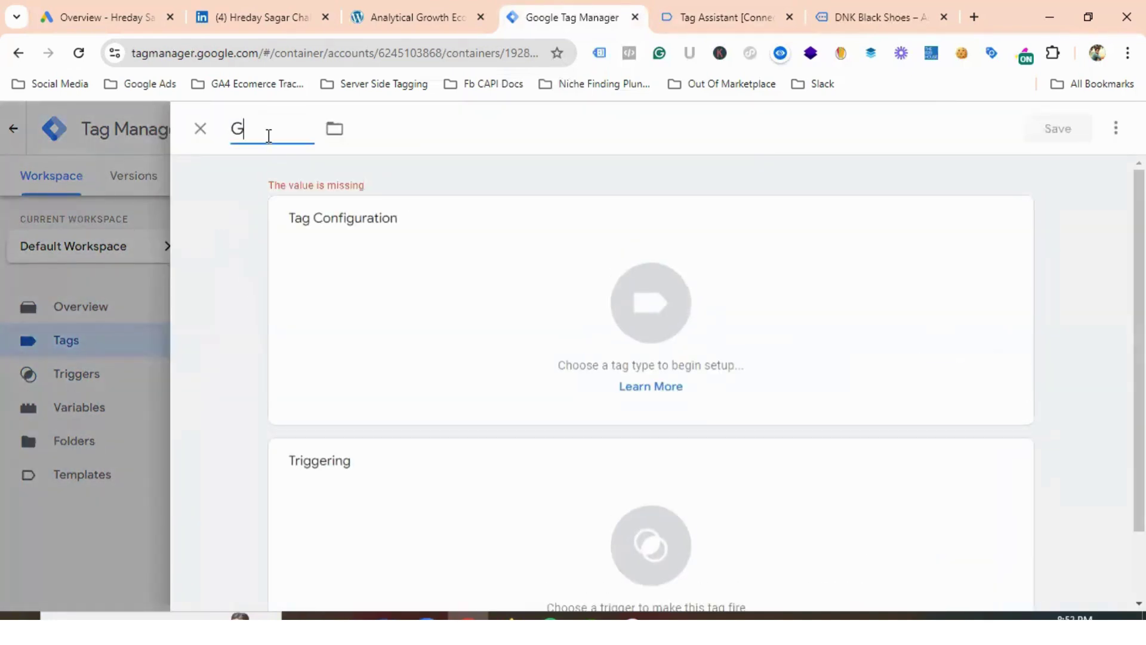
pyautogui.write('oogle A')
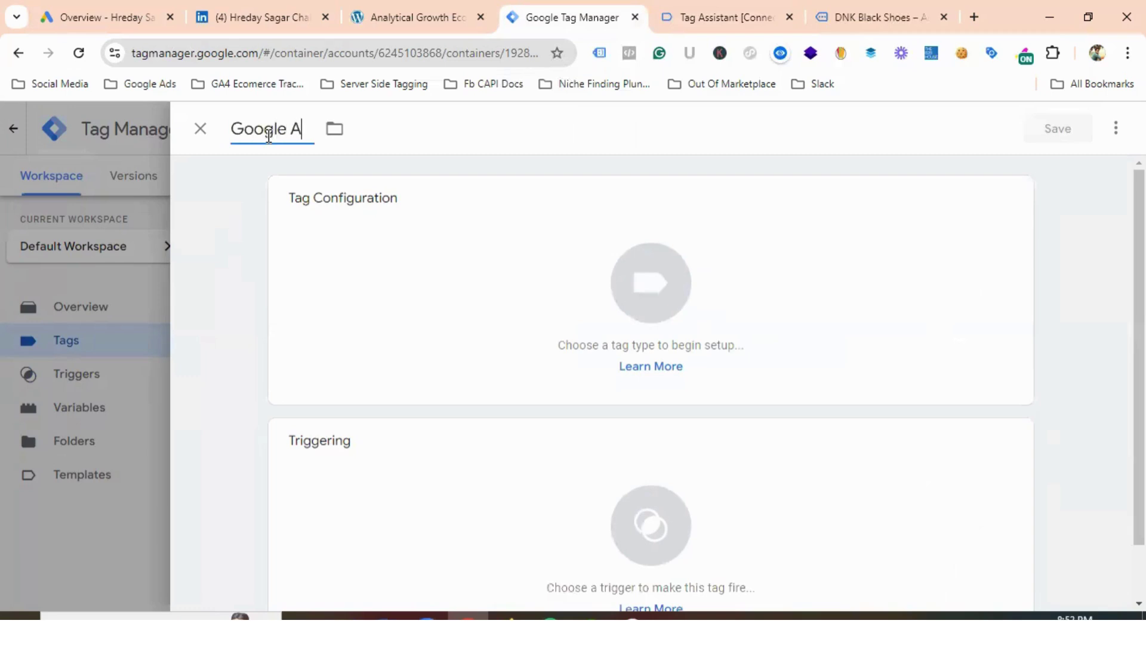
pyautogui.write('ds Con')
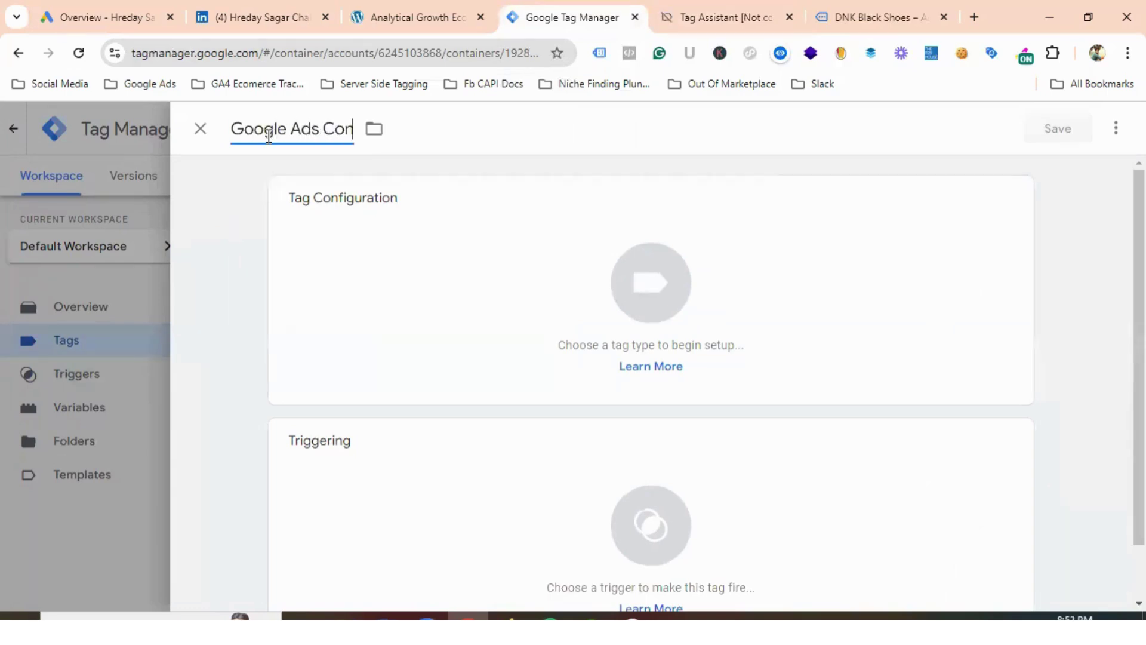
pyautogui.write('version')
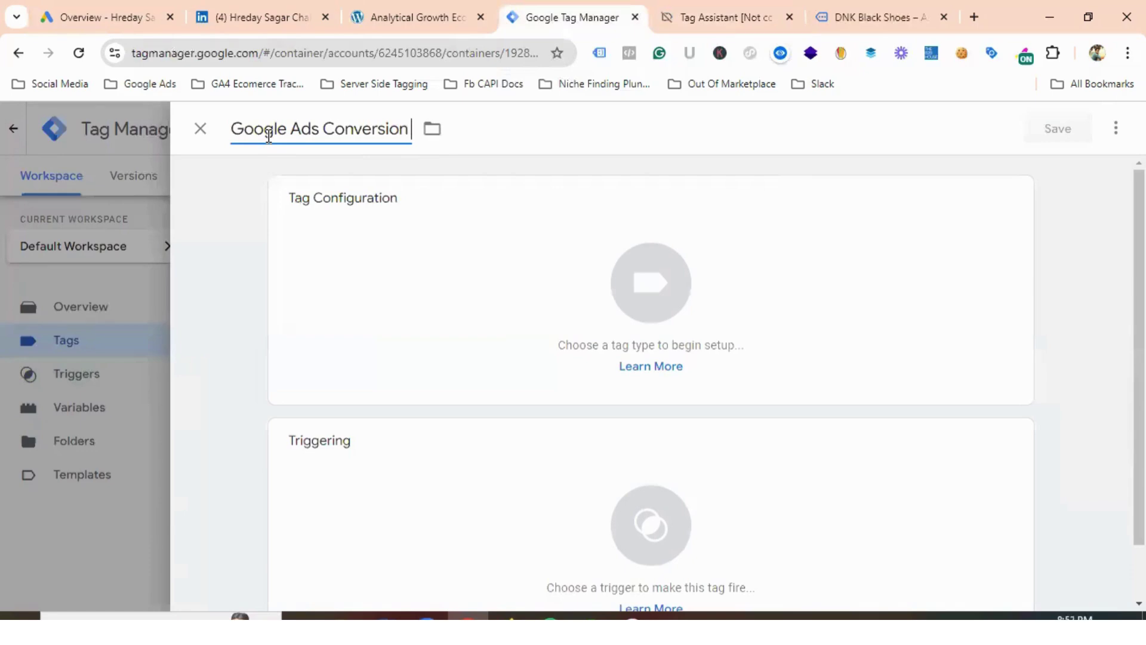
pyautogui.write(' - View Item')
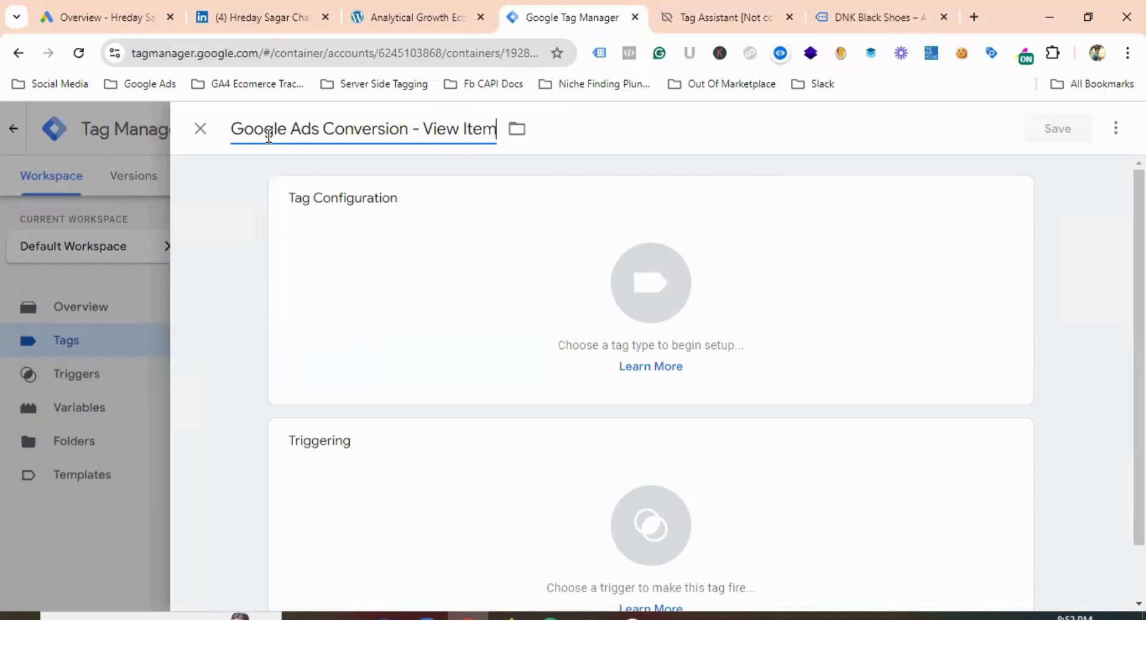
# Set the tag type to Google Ads Conversion Tracking
pyautogui.click(645, 283)
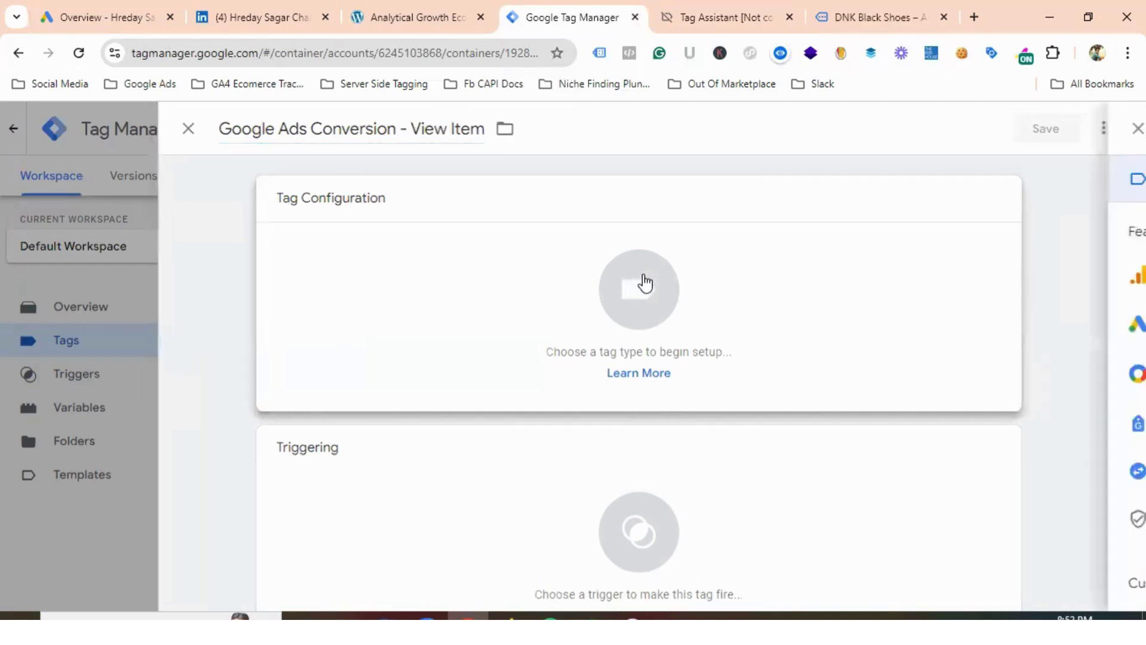
pyautogui.click(718, 324)
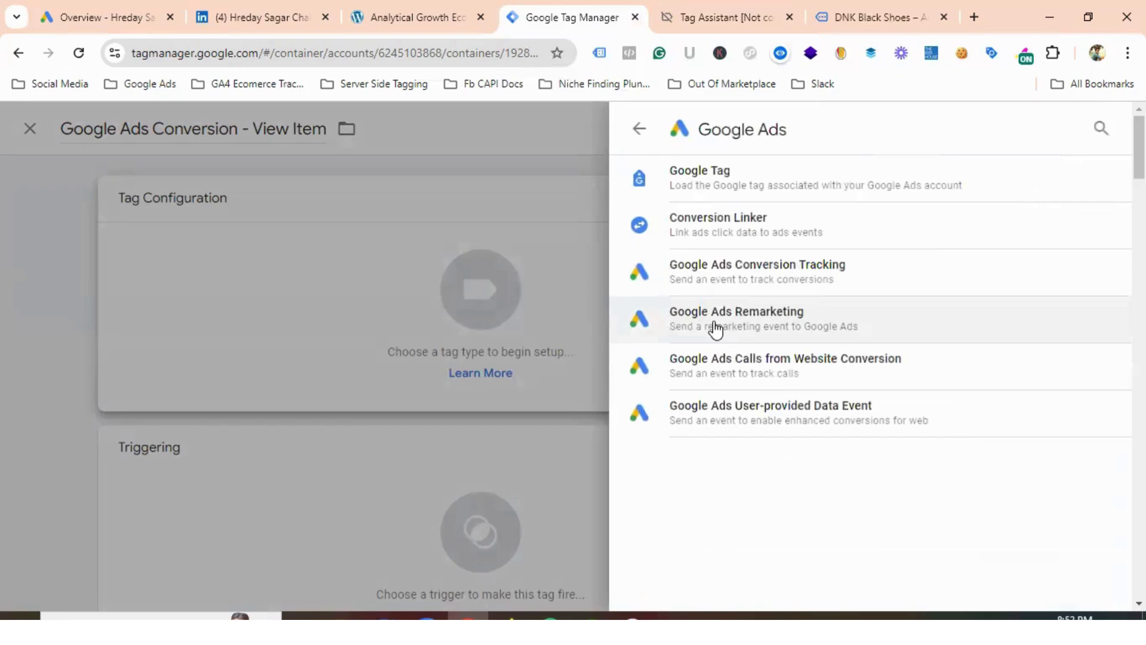
pyautogui.click(739, 282)
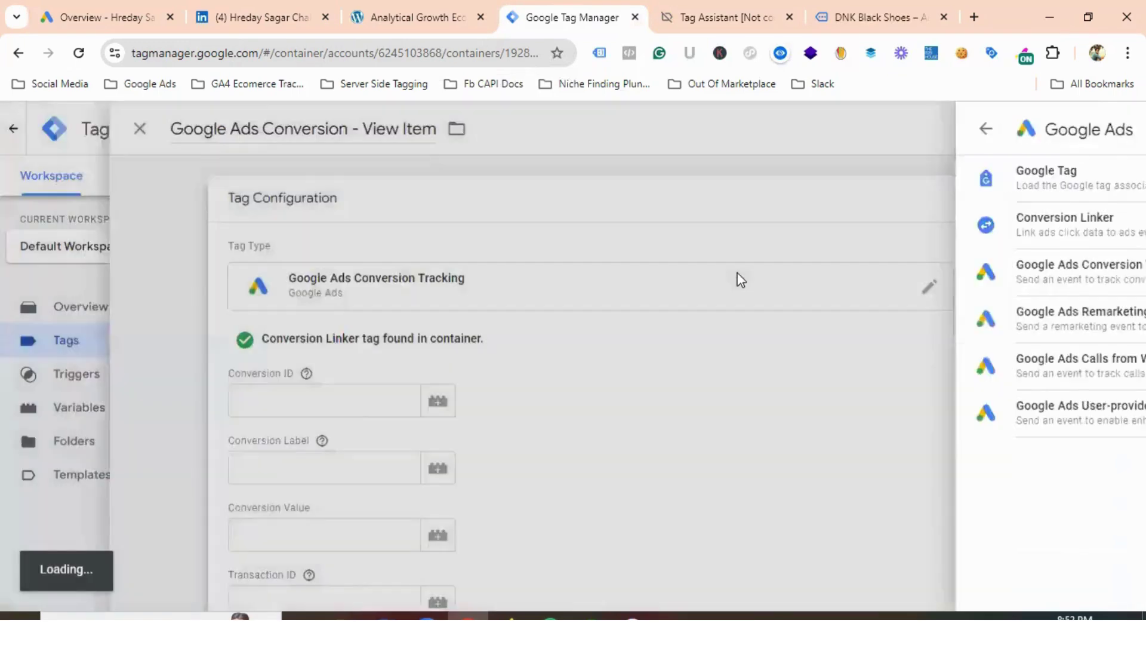
pyautogui.scroll(-2, 414, 391)
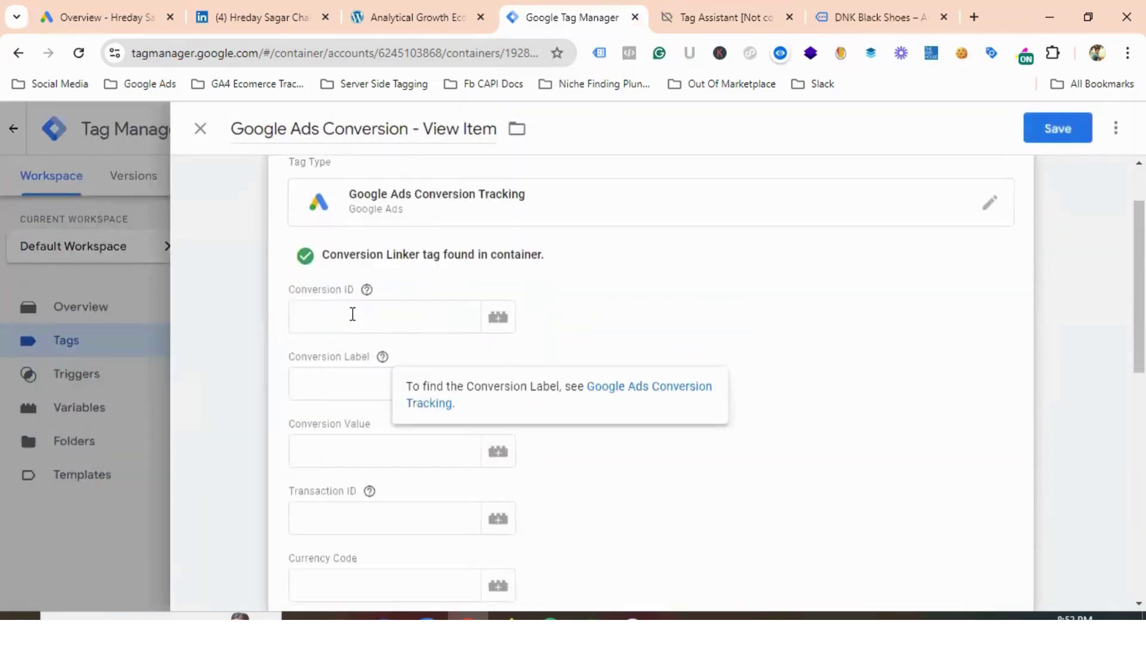
pyautogui.click(355, 313)
pyautogui.click(320, 389)
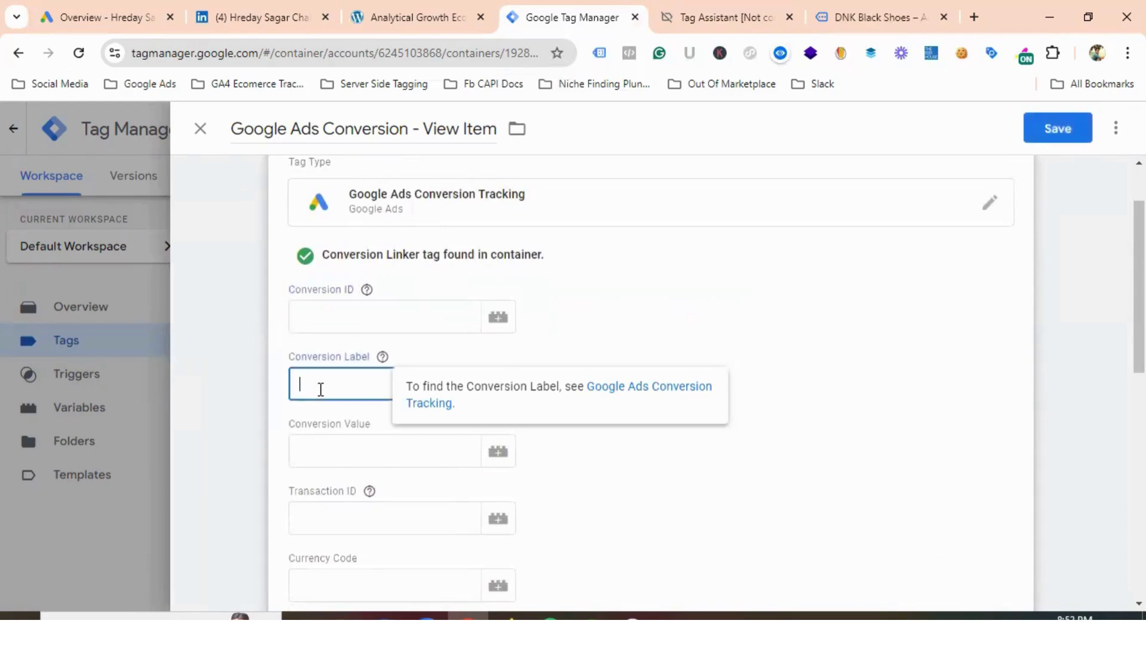
pyautogui.click(351, 457)
pyautogui.click(339, 577)
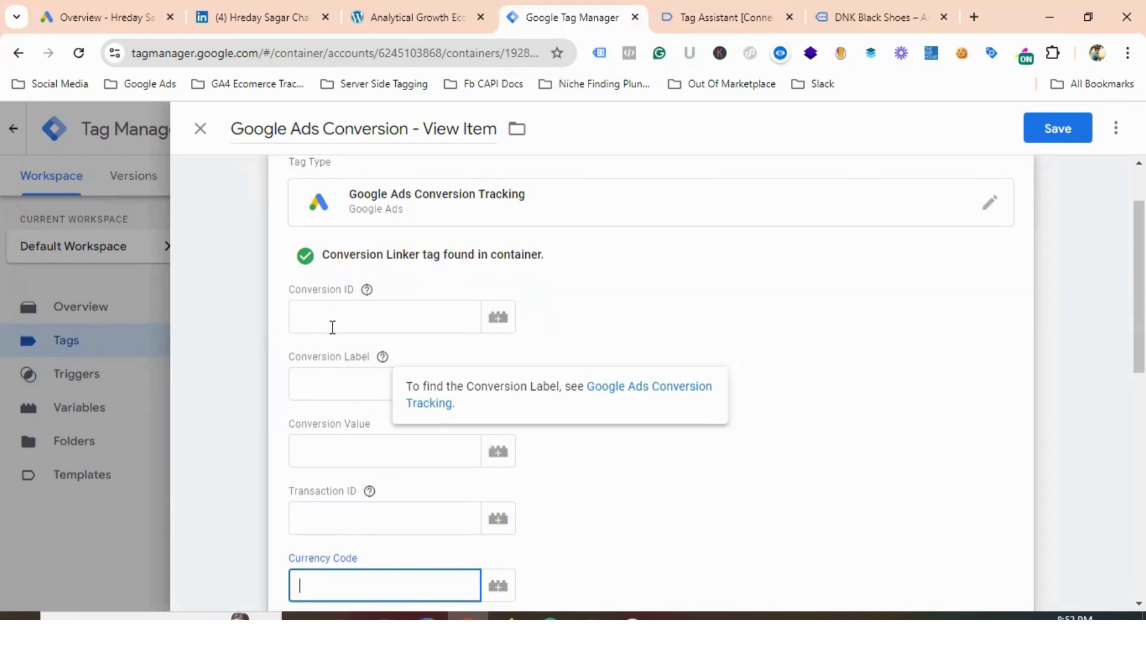
pyautogui.click(355, 317)
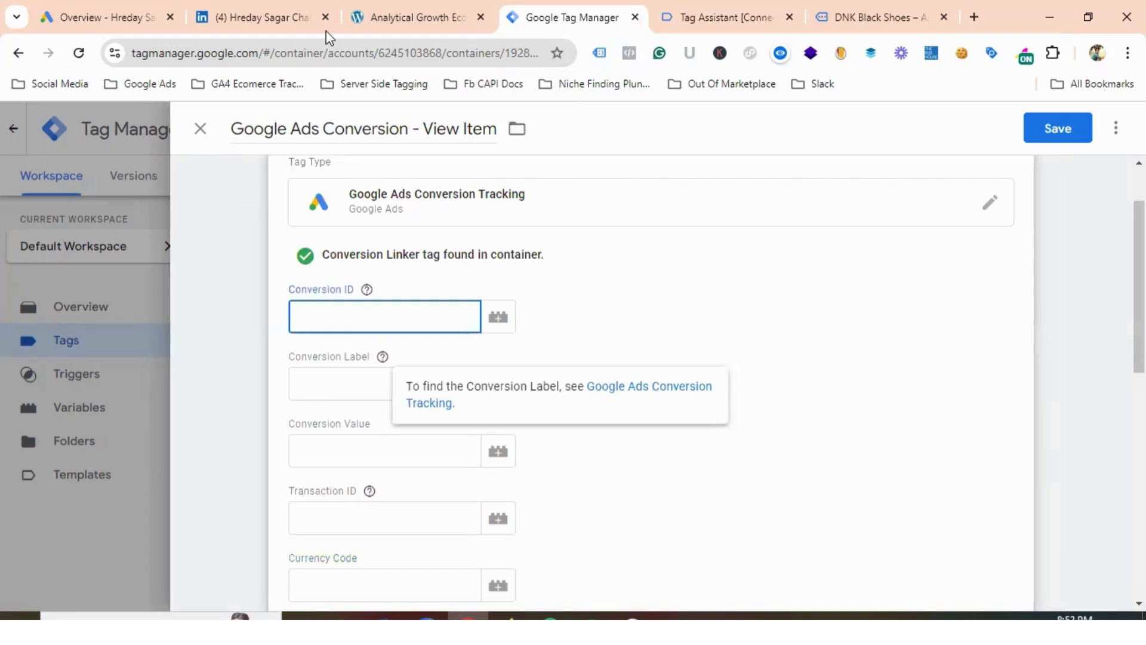
# Switch to Google Ads and start a new conversion action of the Website kind from the conversions summary
pyautogui.click(102, 9)
pyautogui.moveTo(36, 359)
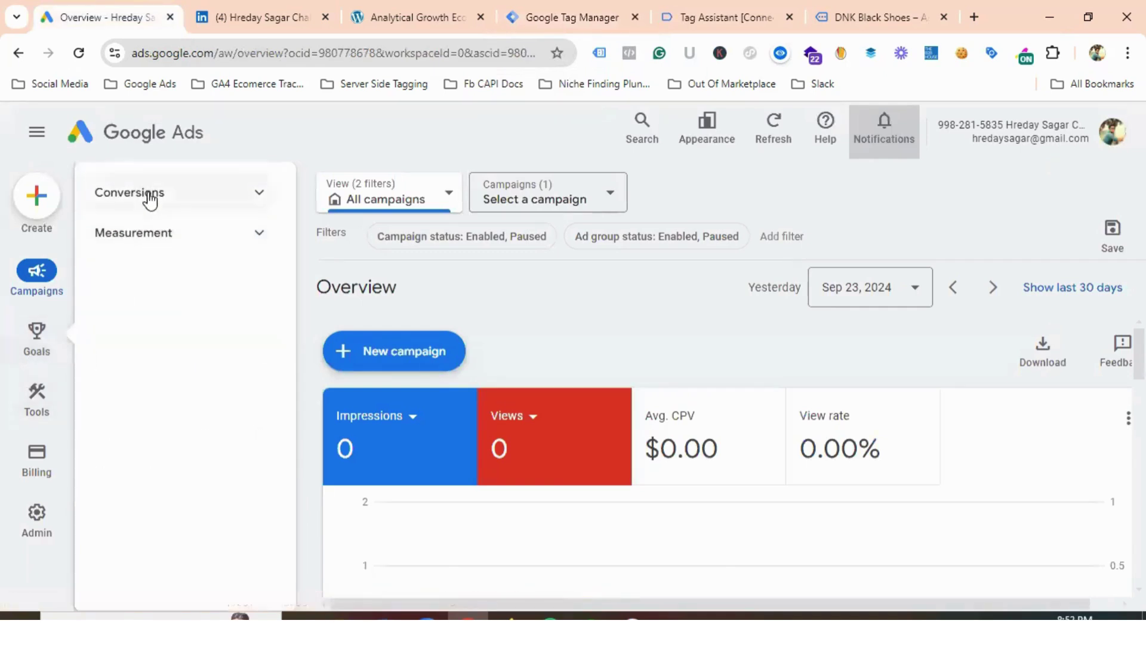
pyautogui.click(170, 198)
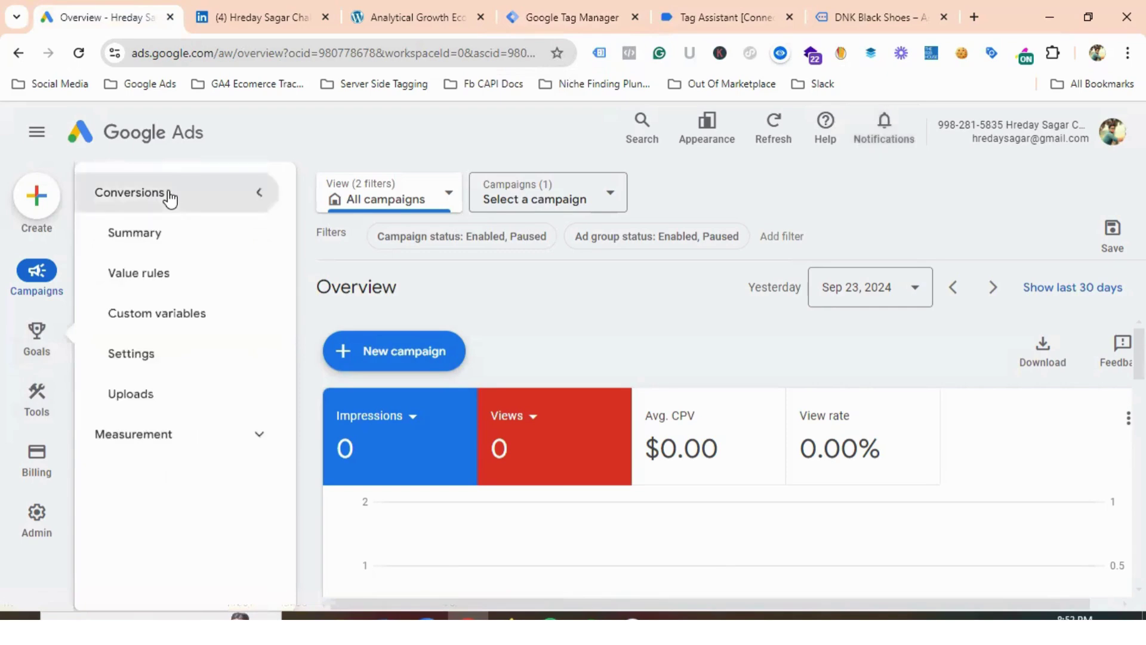
pyautogui.click(161, 240)
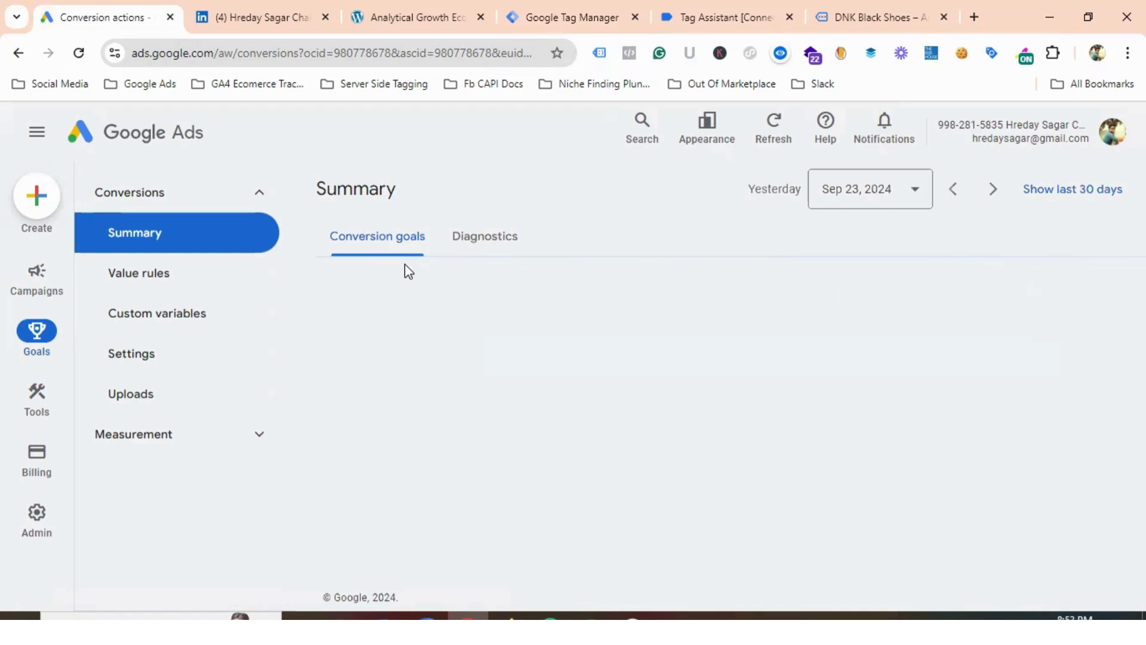
pyautogui.click(448, 297)
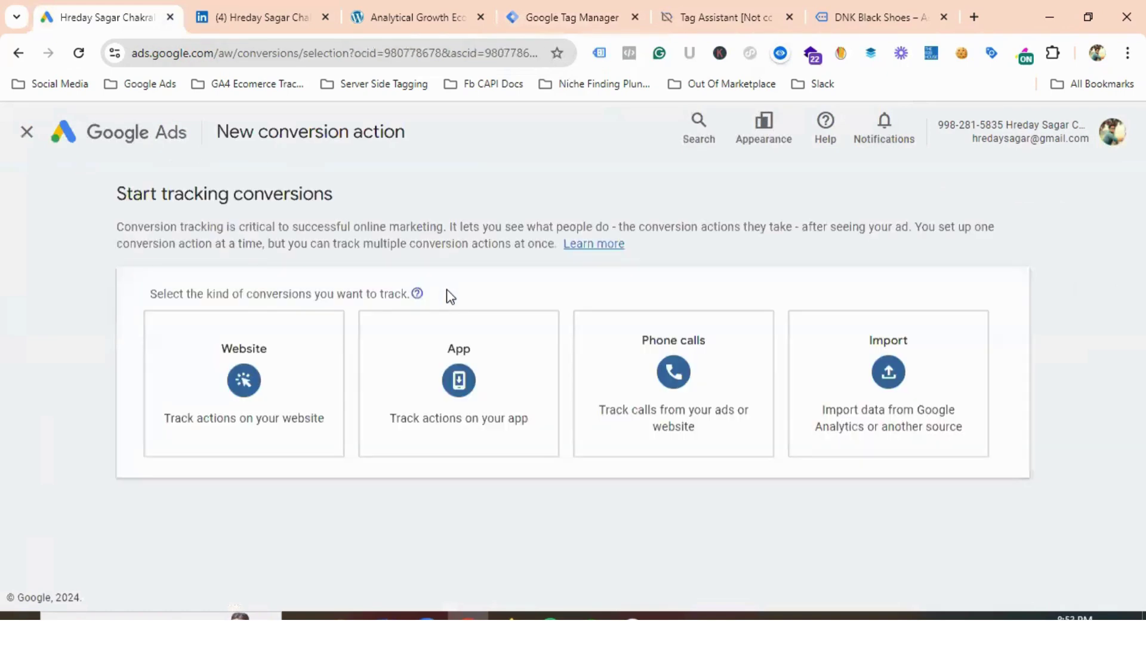
pyautogui.click(245, 394)
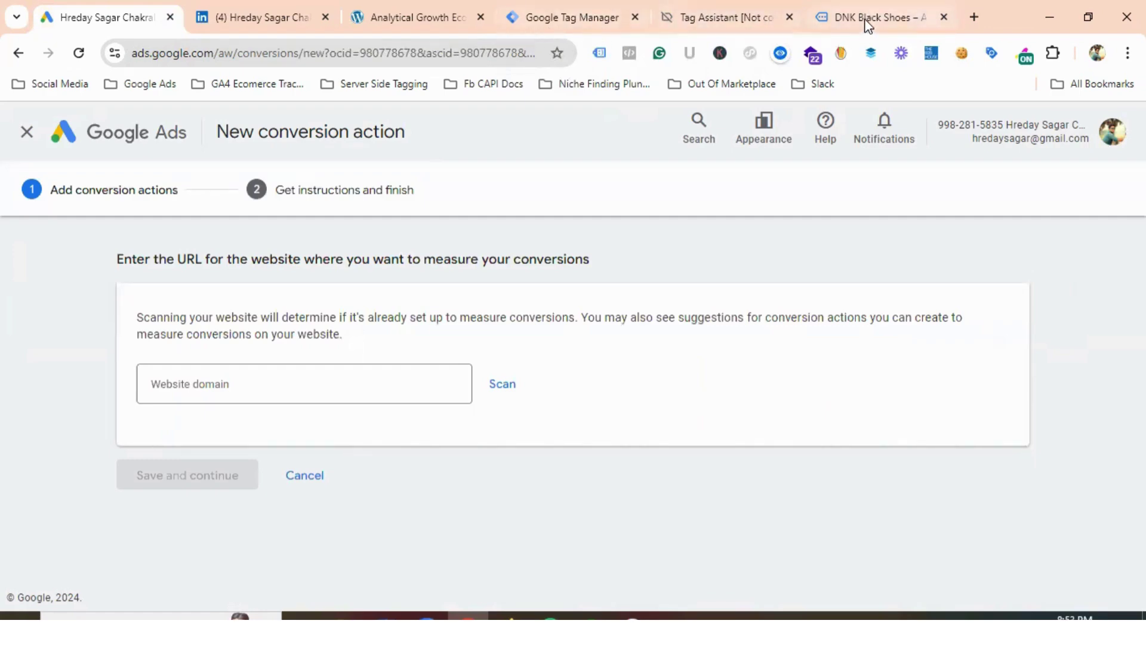
# Copy the store's URL from its WordPress site and scan it as the website domain for the new conversion action in Google Ads
pyautogui.click(424, 16)
pyautogui.click(306, 53)
pyautogui.rightClick(306, 55)
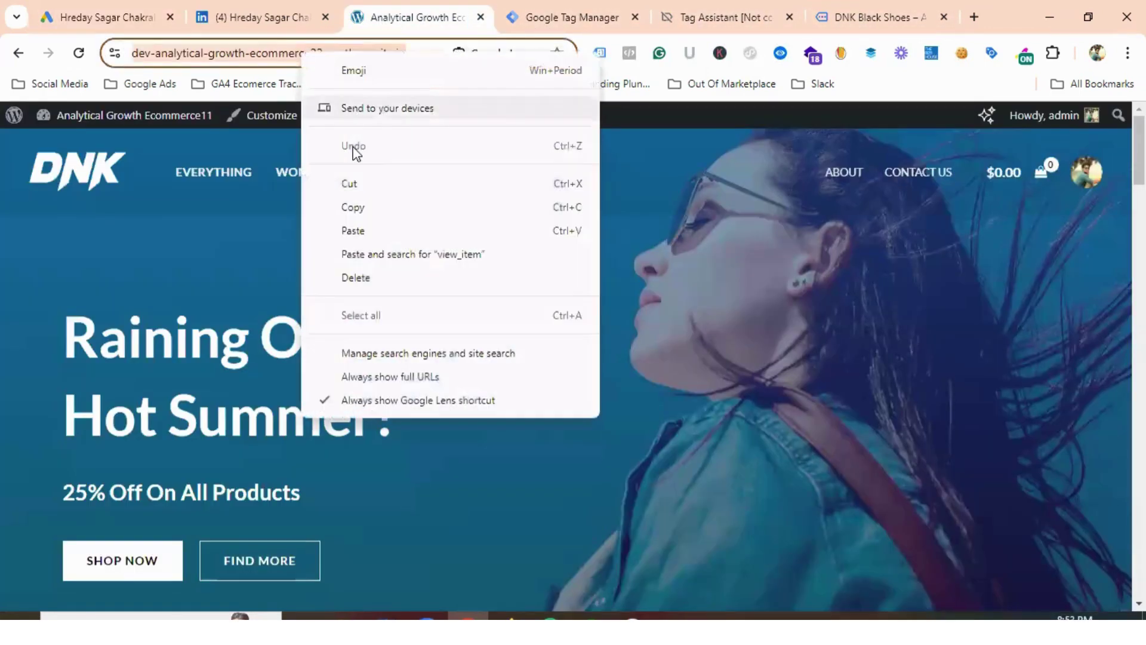
pyautogui.click(353, 207)
pyautogui.click(555, 15)
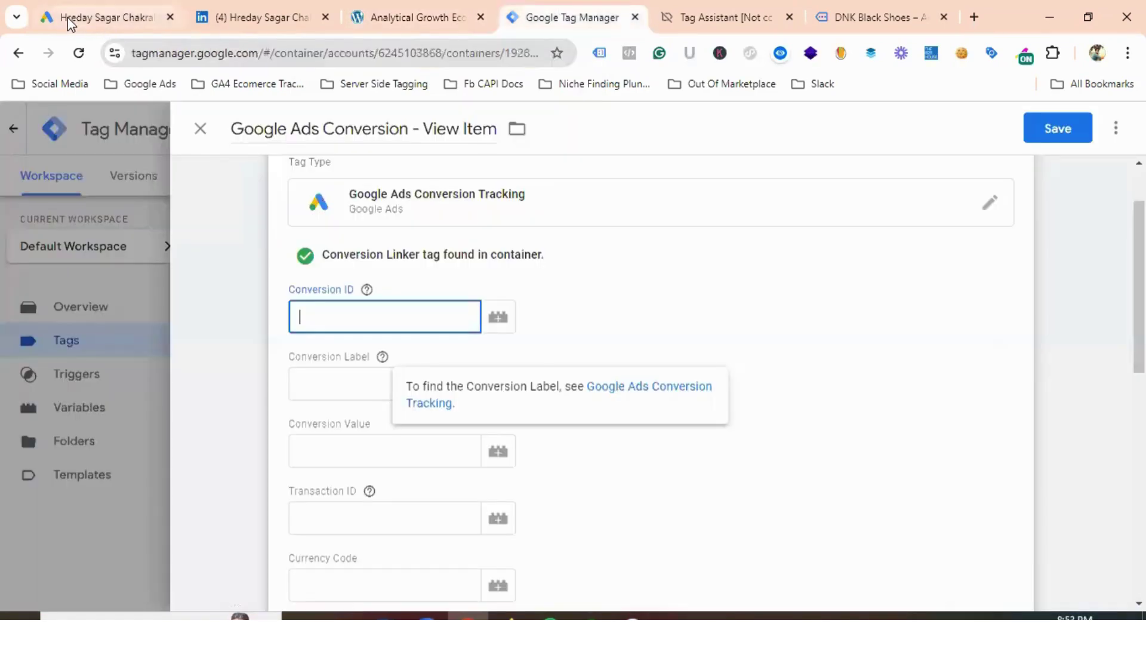
pyautogui.click(68, 19)
pyautogui.click(230, 388)
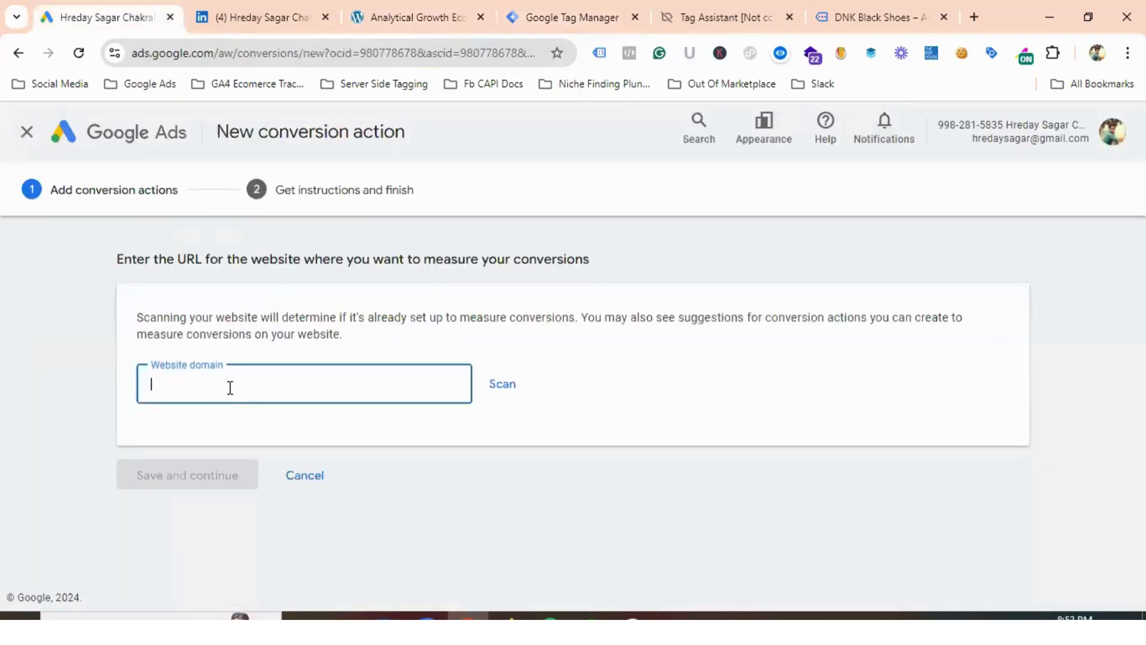
pyautogui.hotkey('ctrl', 'v')
pyautogui.click(502, 391)
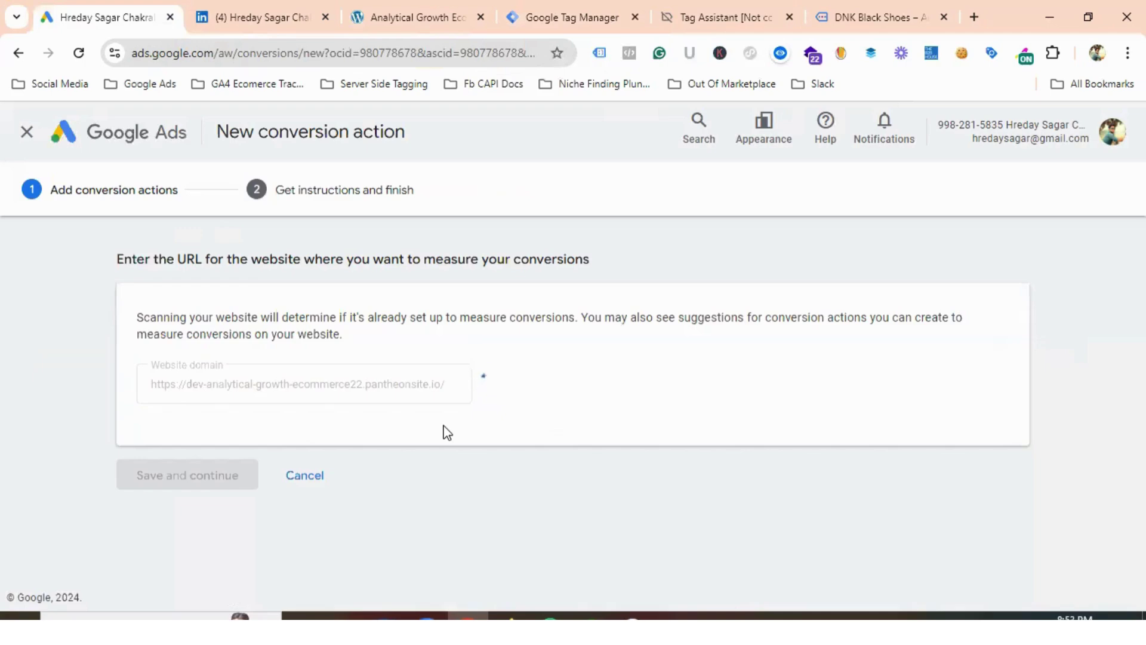
# Add a conversion action manually and set its goal category to Other
pyautogui.scroll(-4, 446, 431)
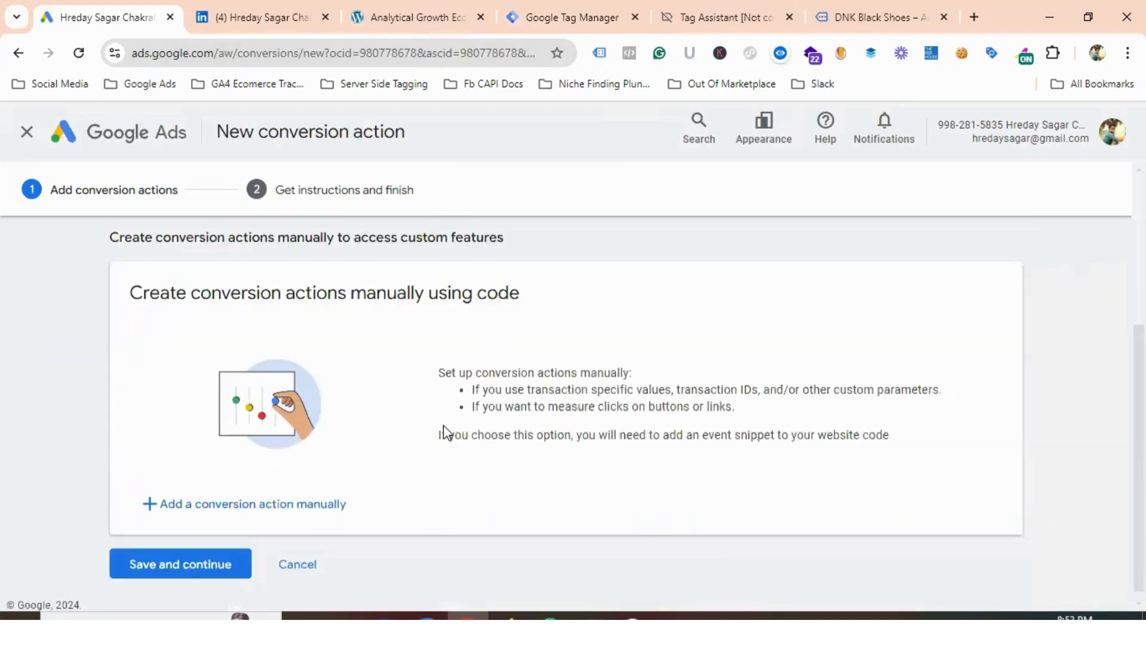
pyautogui.click(245, 503)
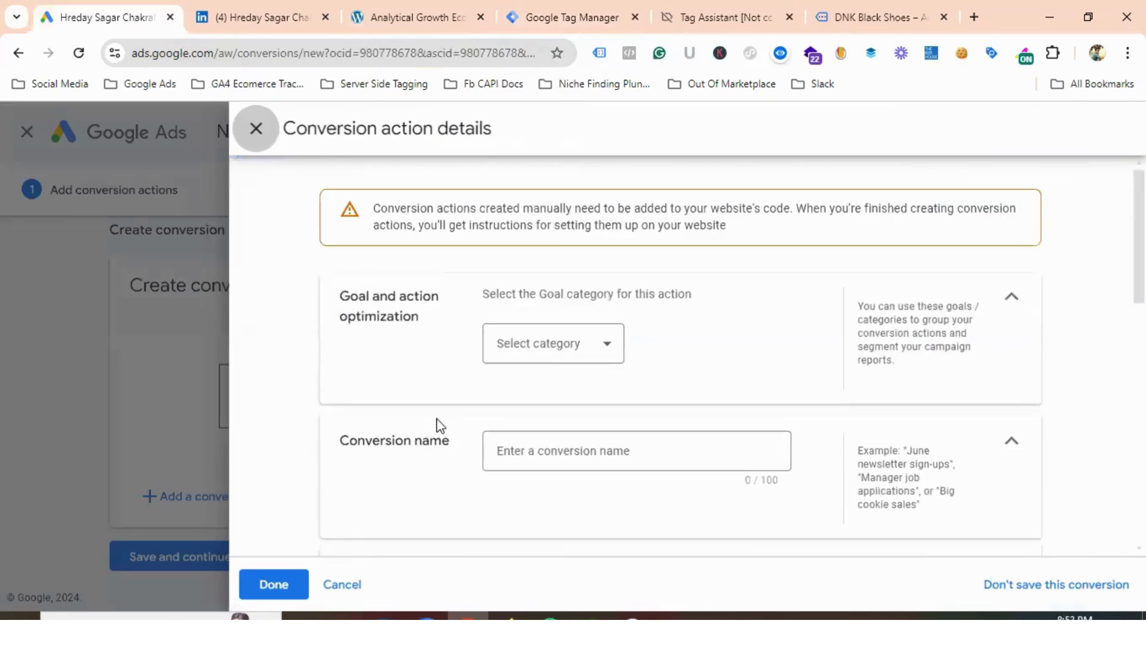
pyautogui.click(519, 350)
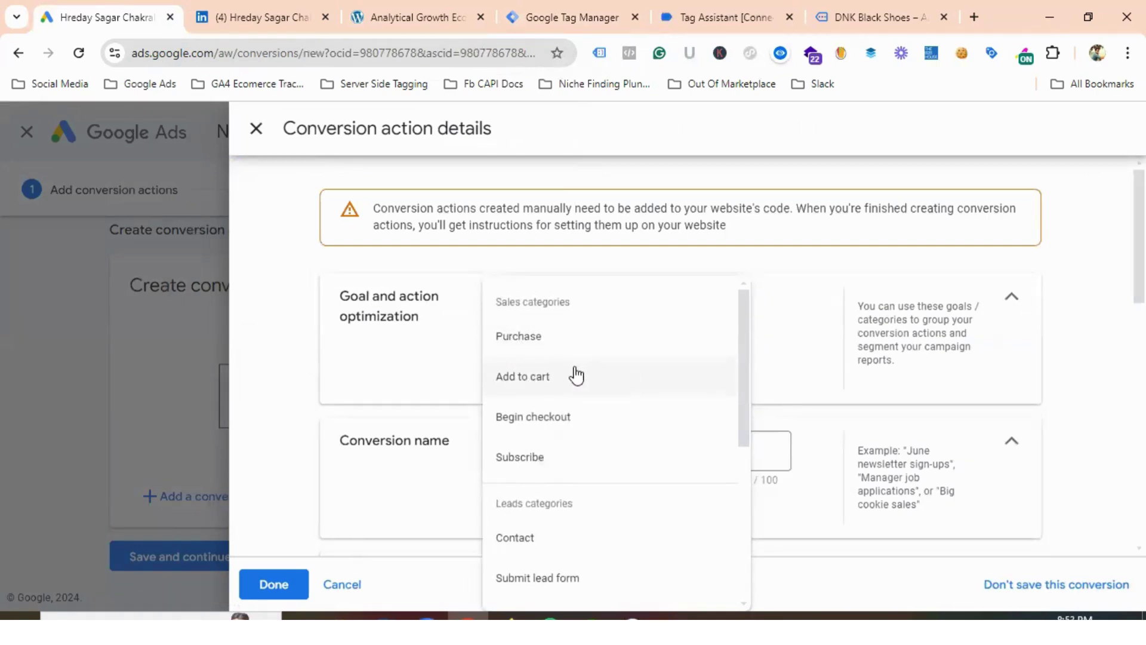
pyautogui.scroll(-5, 576, 375)
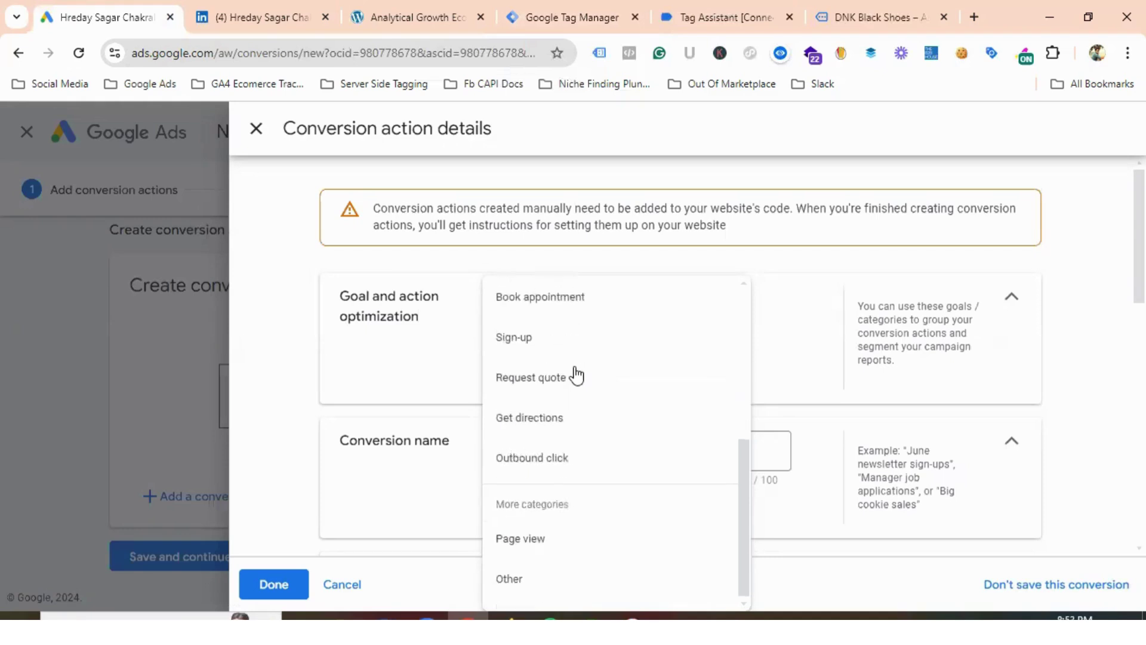
pyautogui.click(509, 578)
# Name the conversion action Google Ads Conversion Name - View Item
pyautogui.scroll(-3, 555, 367)
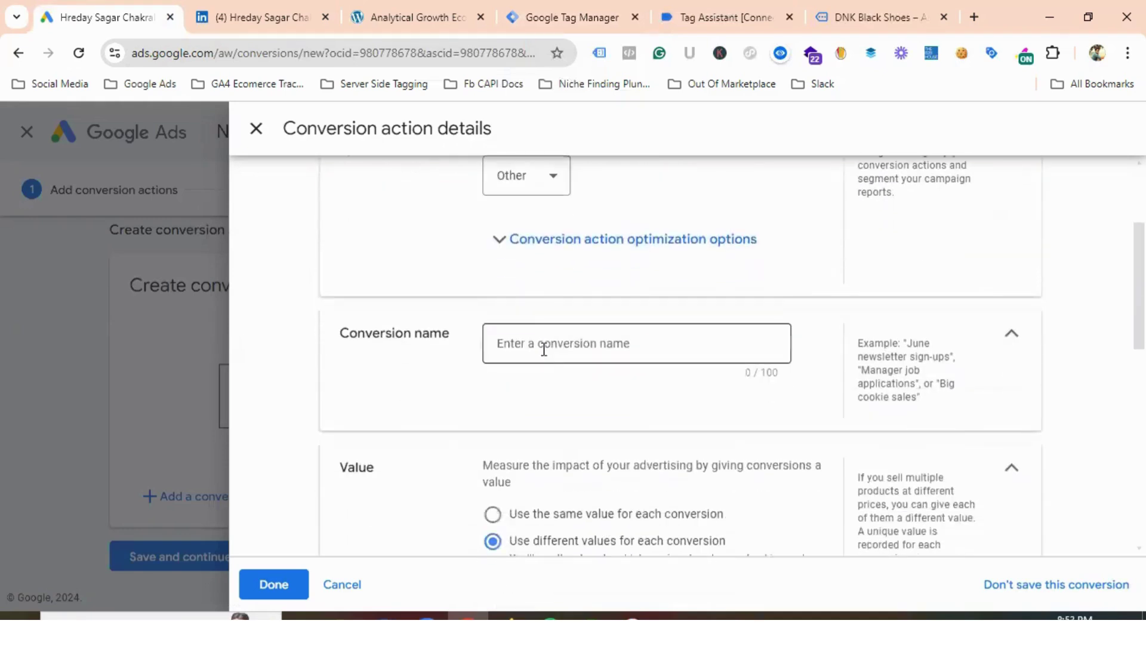
pyautogui.click(544, 349)
pyautogui.write('Google Ads C')
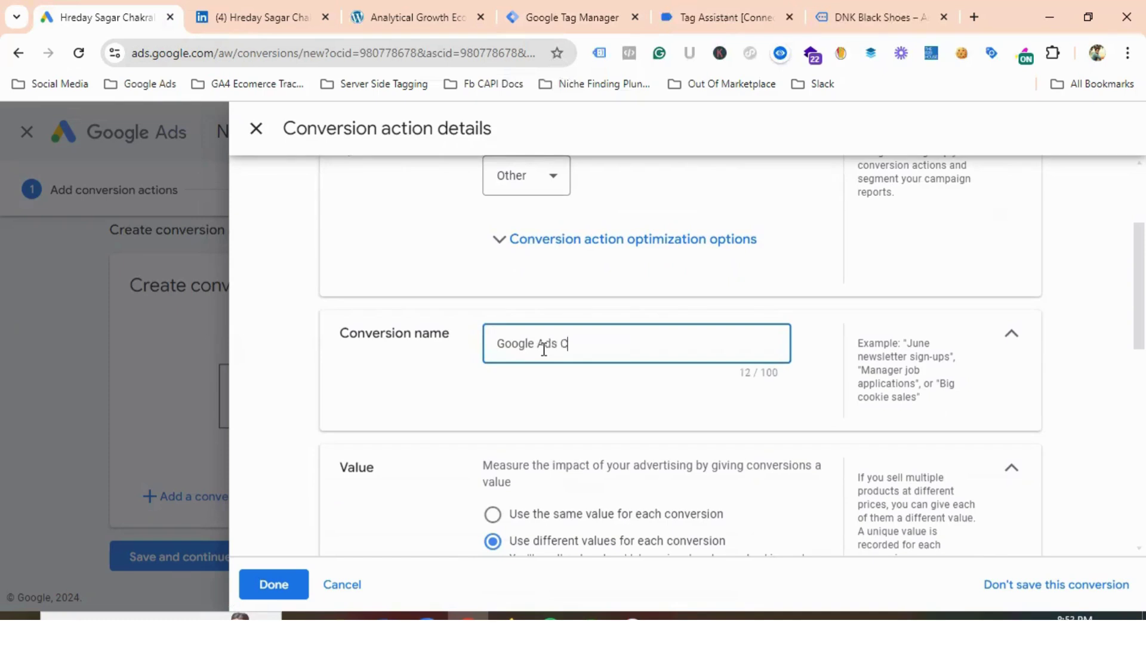
pyautogui.write('onversion Name - View Item')
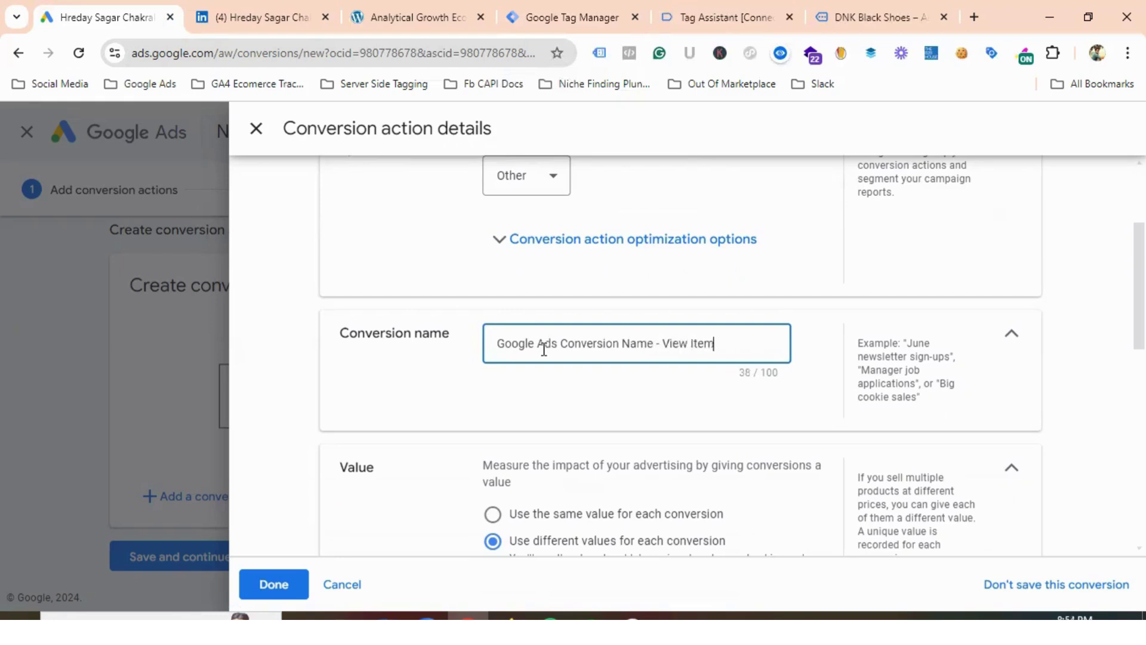
# Set the conversion action's click-through conversion window to 90 days
pyautogui.scroll(-3, 543, 346)
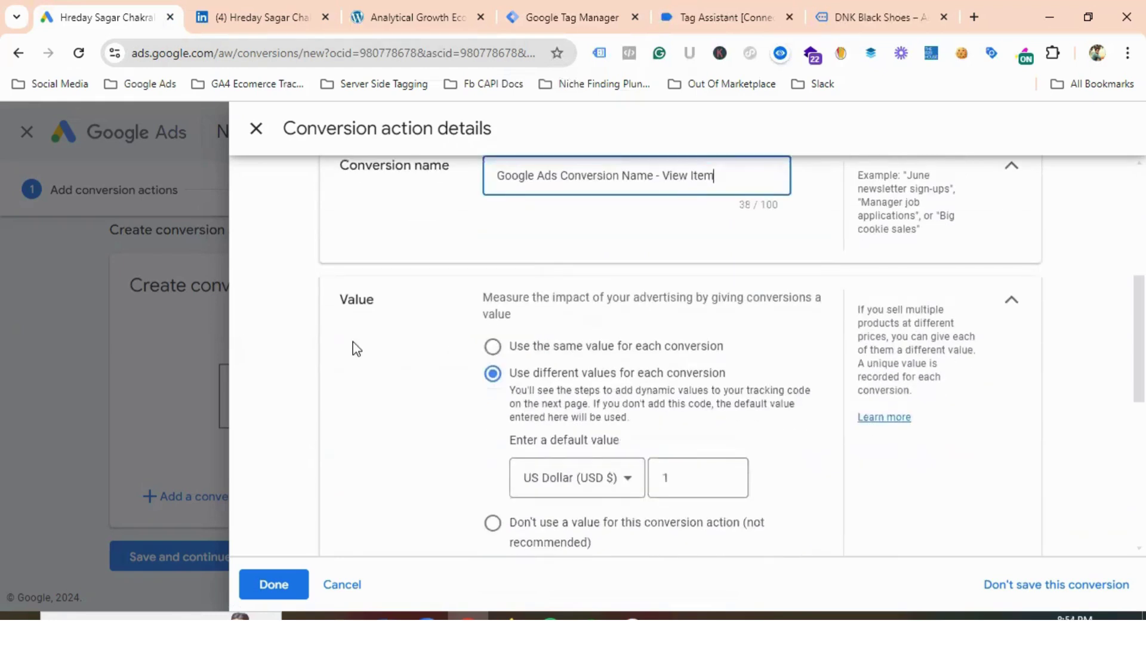
pyautogui.scroll(-2, 552, 340)
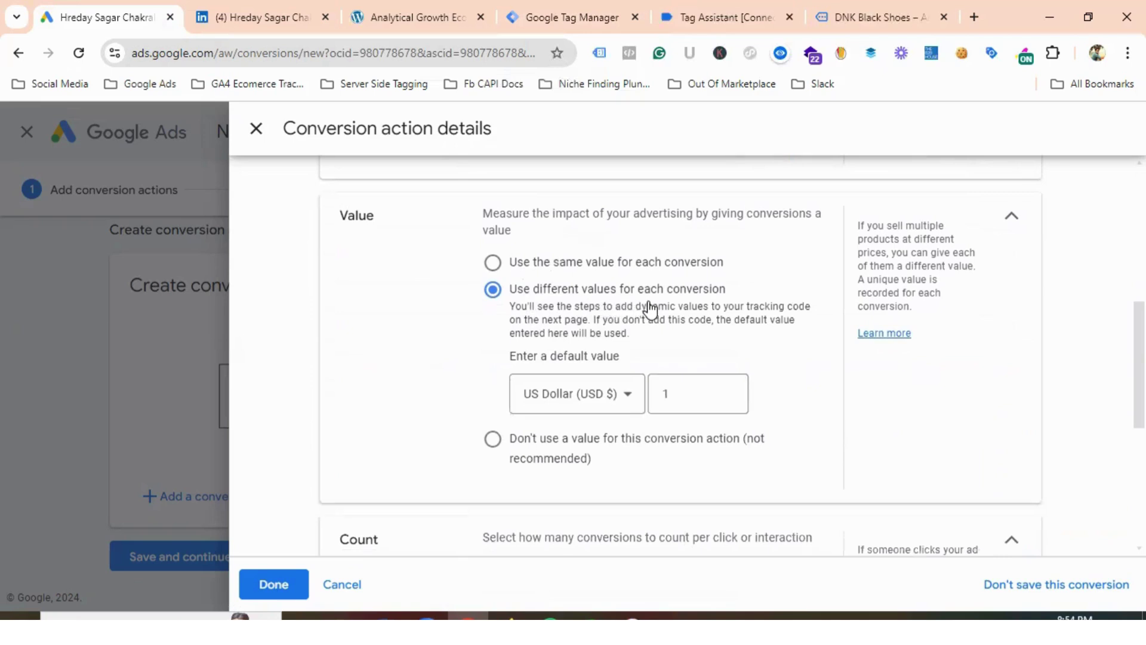
pyautogui.scroll(-2, 713, 316)
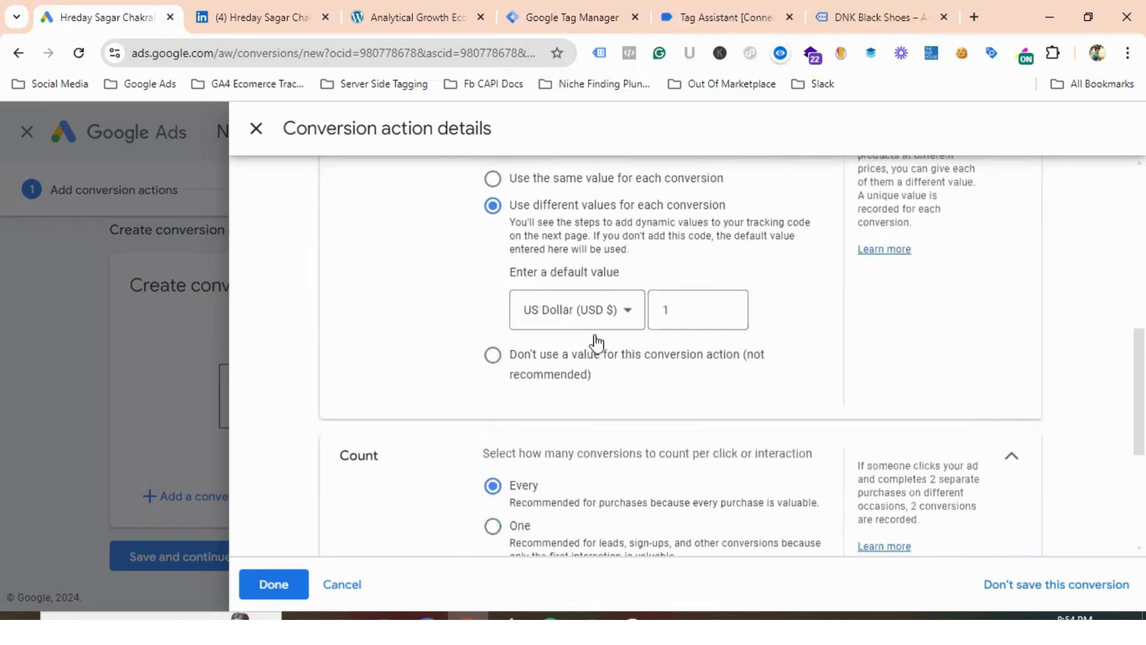
pyautogui.scroll(-2, 596, 343)
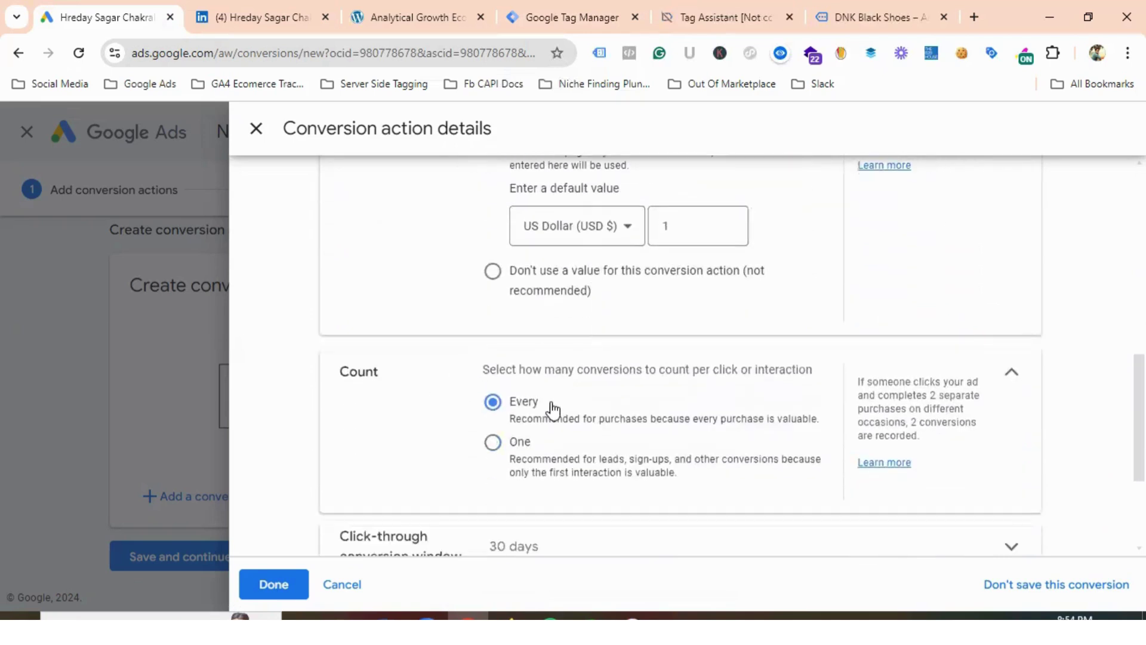
pyautogui.scroll(-3, 567, 403)
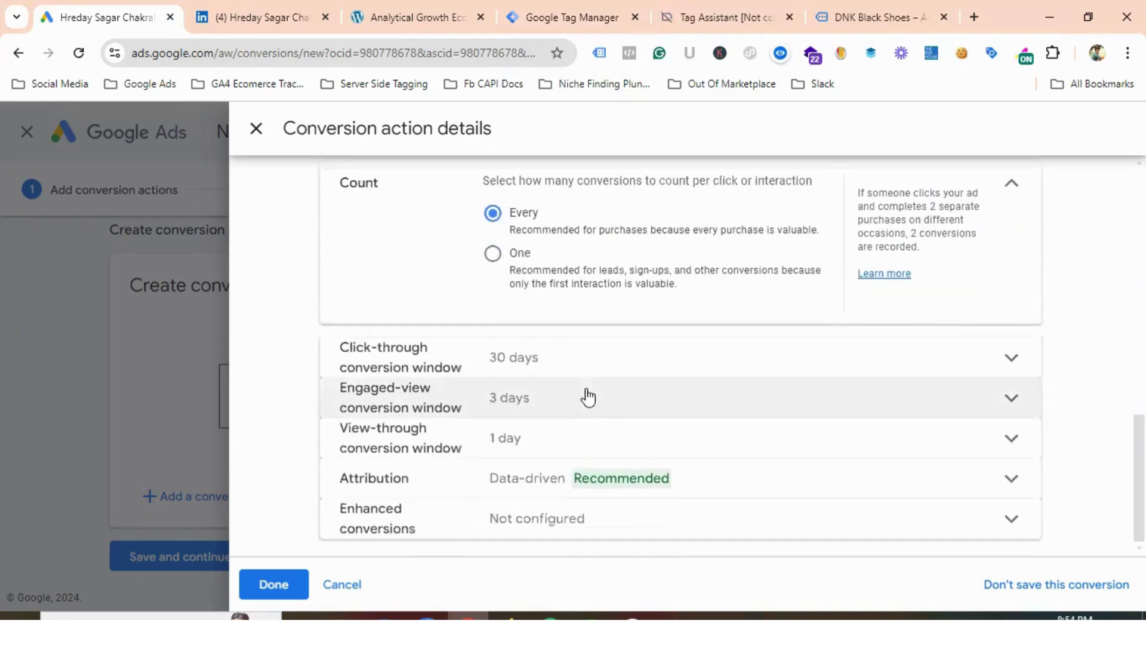
pyautogui.click(523, 370)
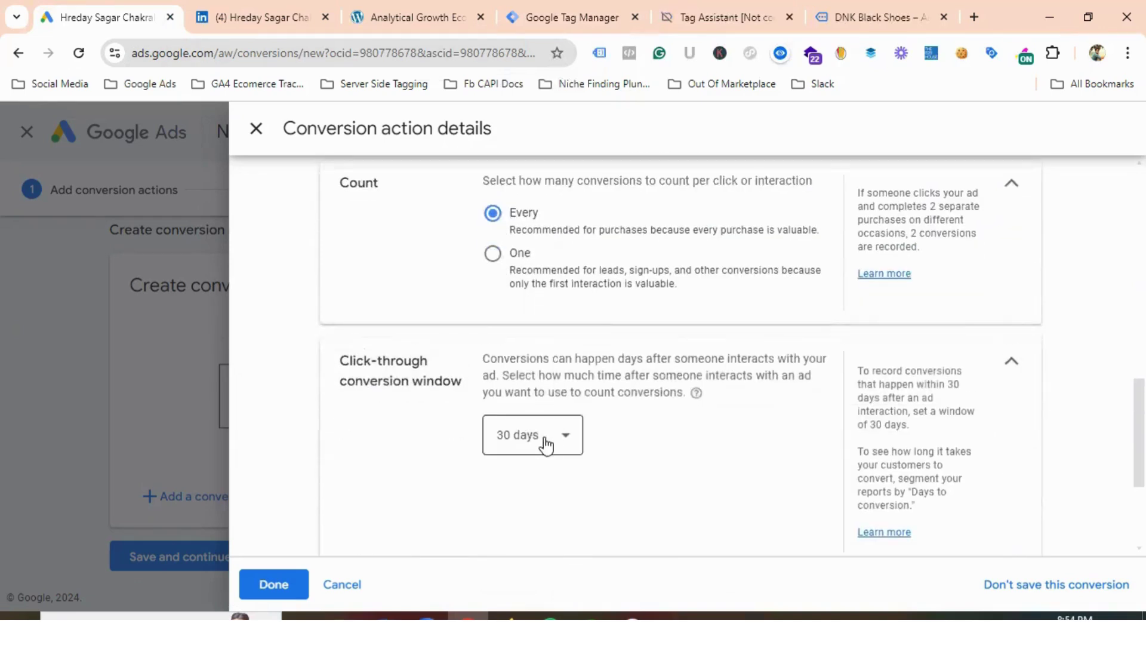
pyautogui.click(540, 441)
pyautogui.click(524, 195)
# Set the engaged-view conversion window to 30 days
pyautogui.scroll(-3, 537, 333)
pyautogui.click(520, 395)
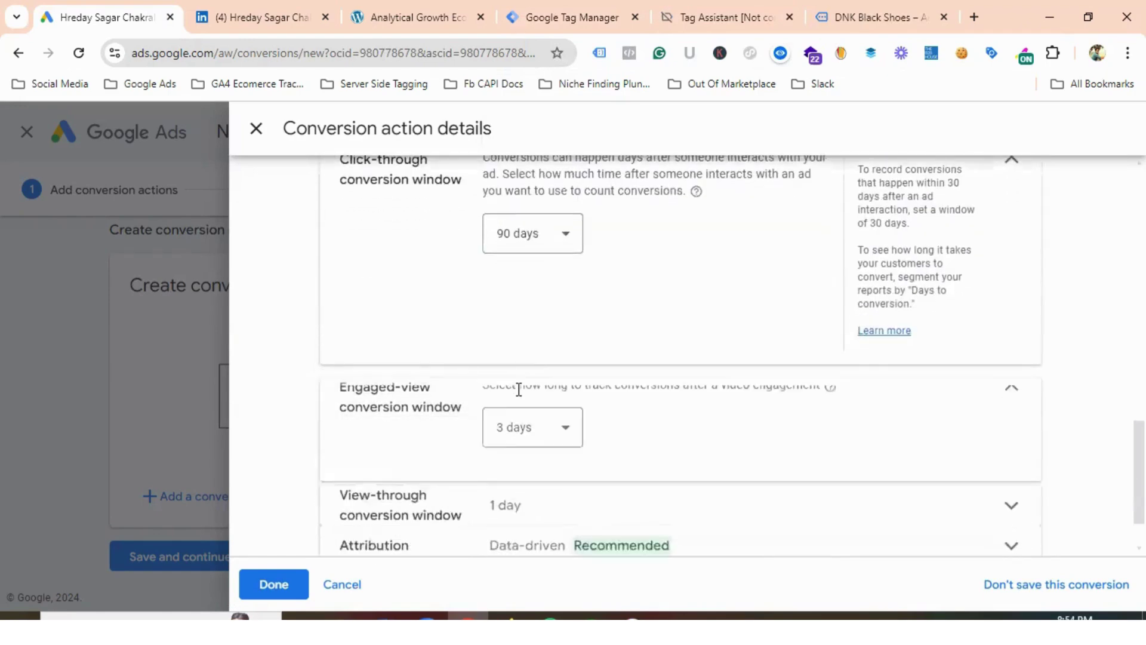
pyautogui.click(542, 444)
pyautogui.click(527, 271)
# Set the view-through conversion window to 30 days
pyautogui.scroll(-2, 524, 274)
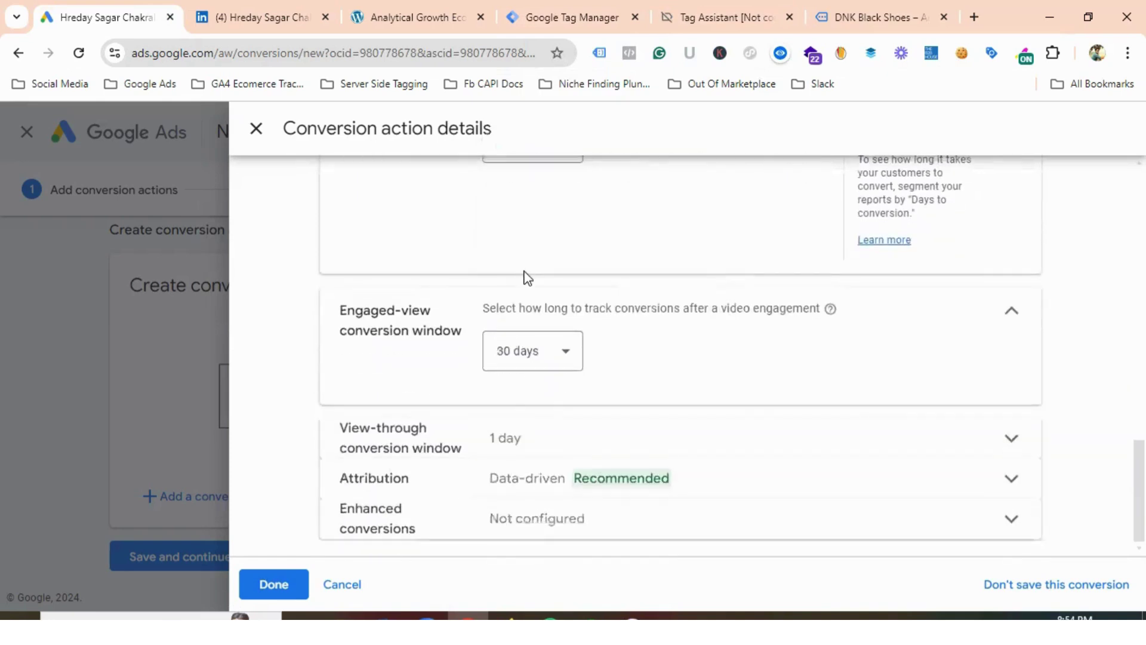
pyautogui.click(522, 430)
pyautogui.click(537, 477)
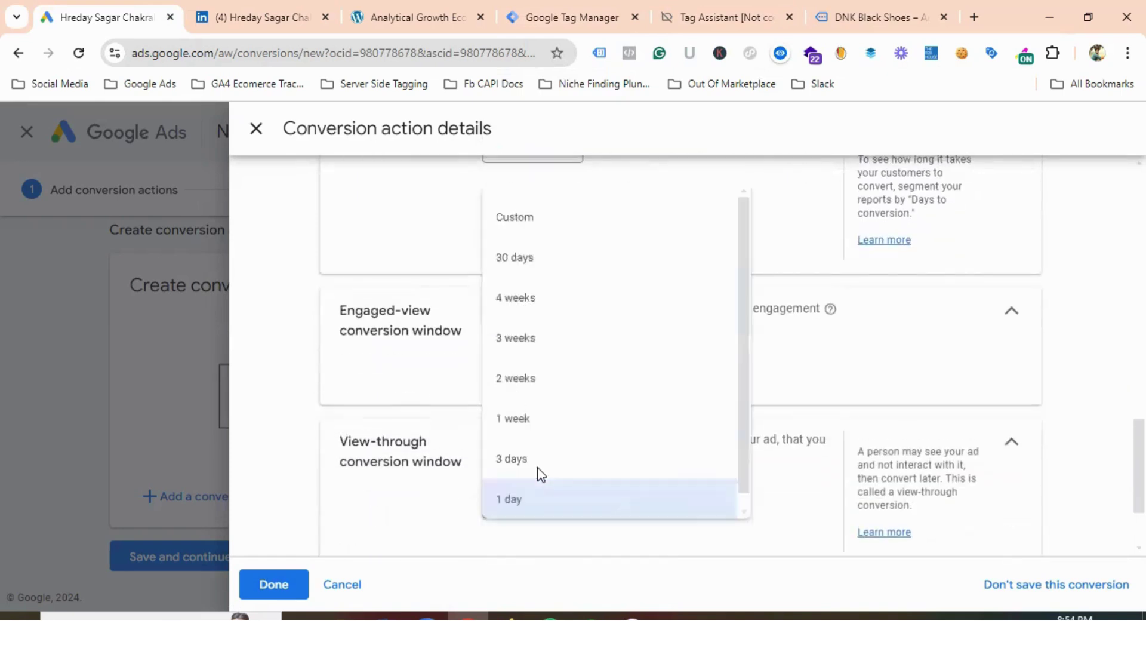
pyautogui.click(504, 255)
pyautogui.scroll(-2, 433, 351)
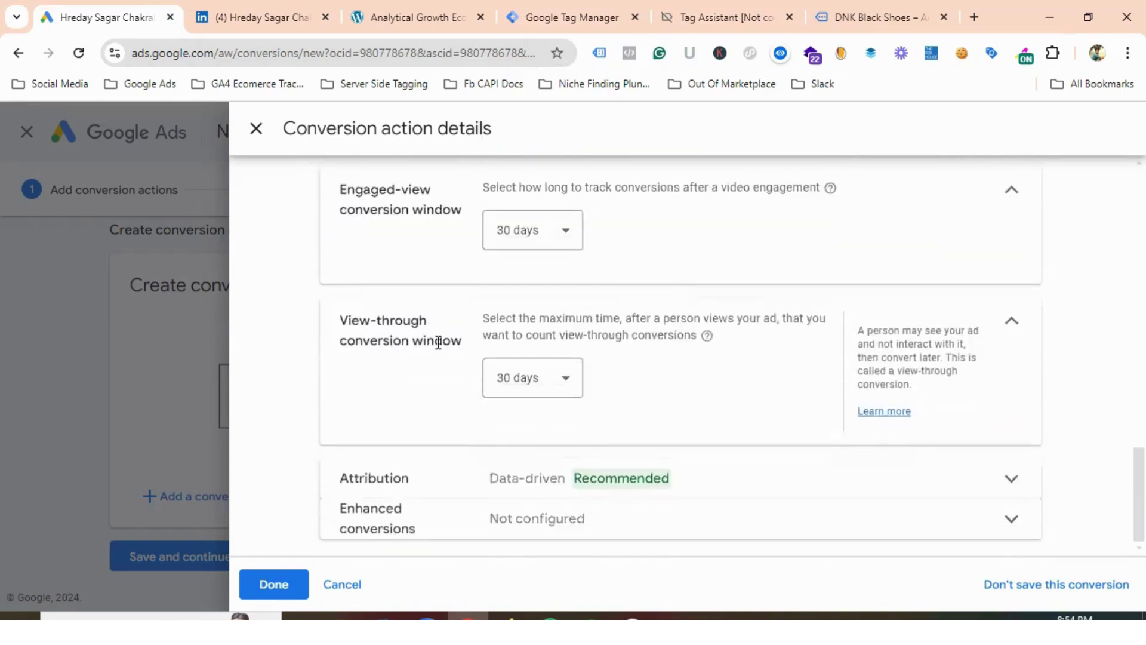
# Save the conversion action and open its setup instructions for Google Tag Manager
pyautogui.click(273, 584)
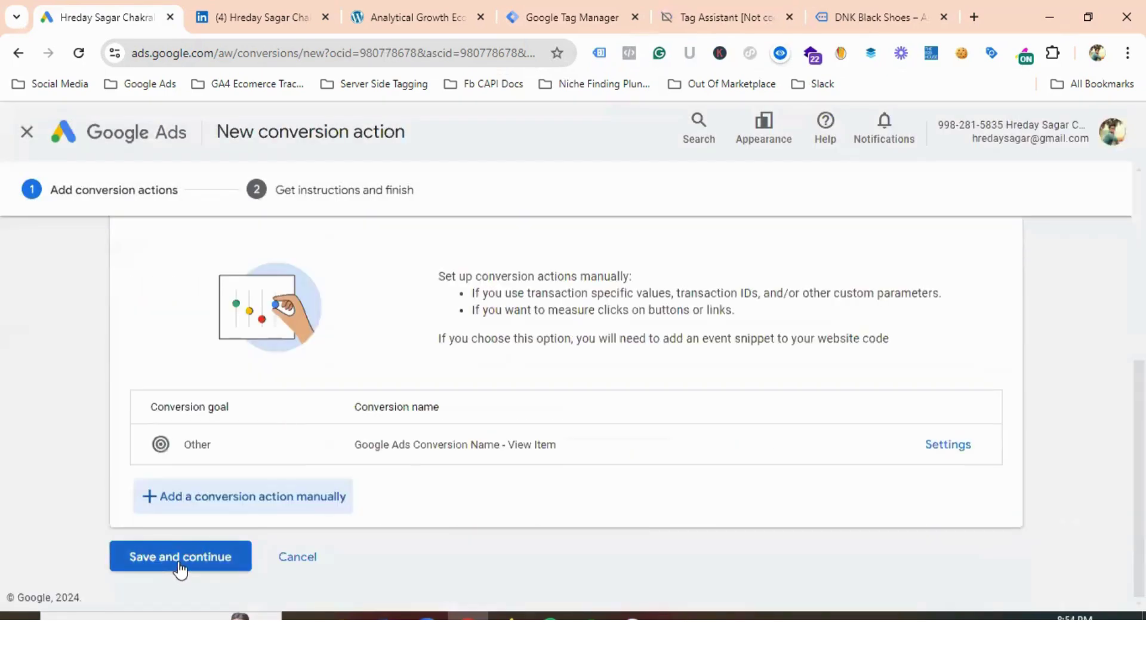
pyautogui.click(178, 563)
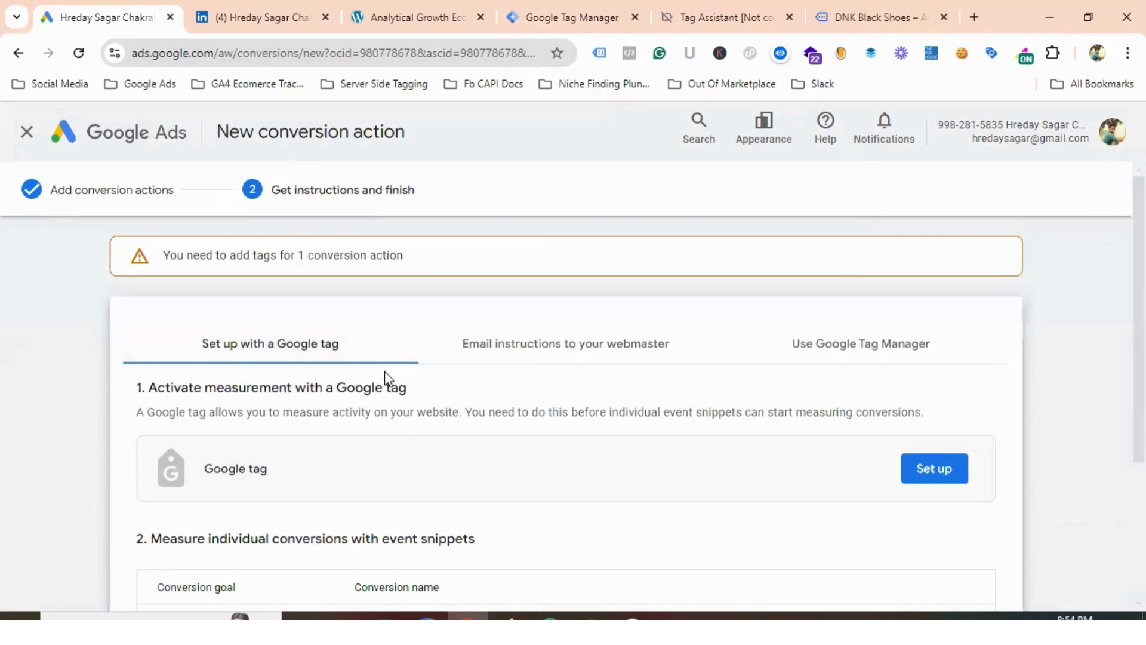
pyautogui.scroll(-1, 240, 372)
pyautogui.scroll(1, 303, 364)
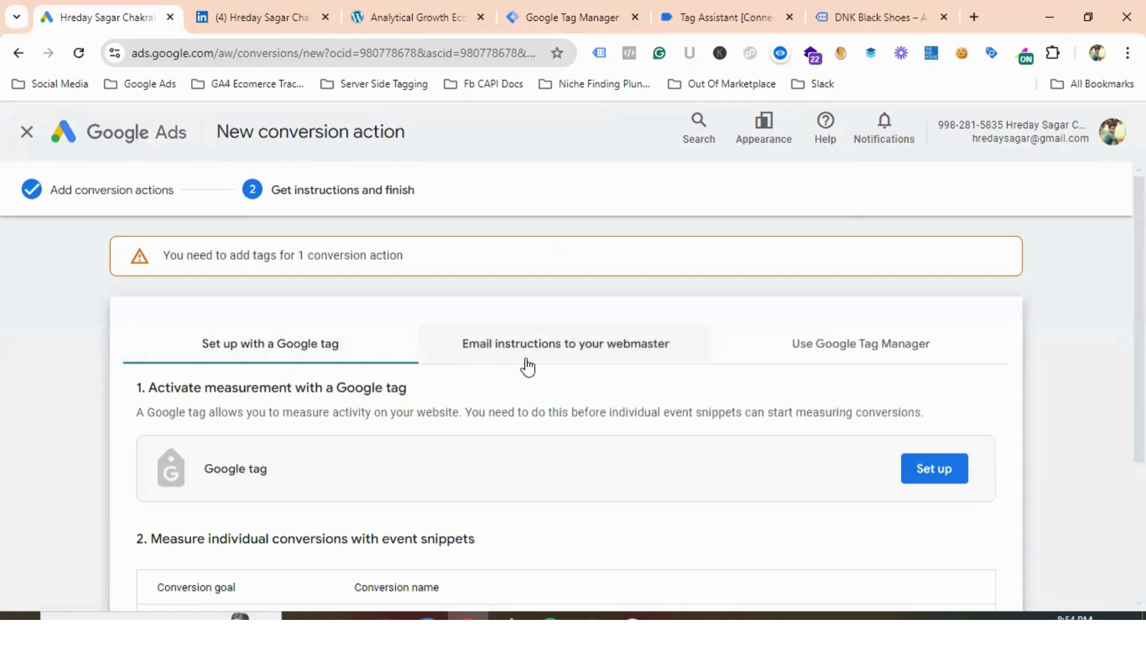
pyautogui.click(875, 349)
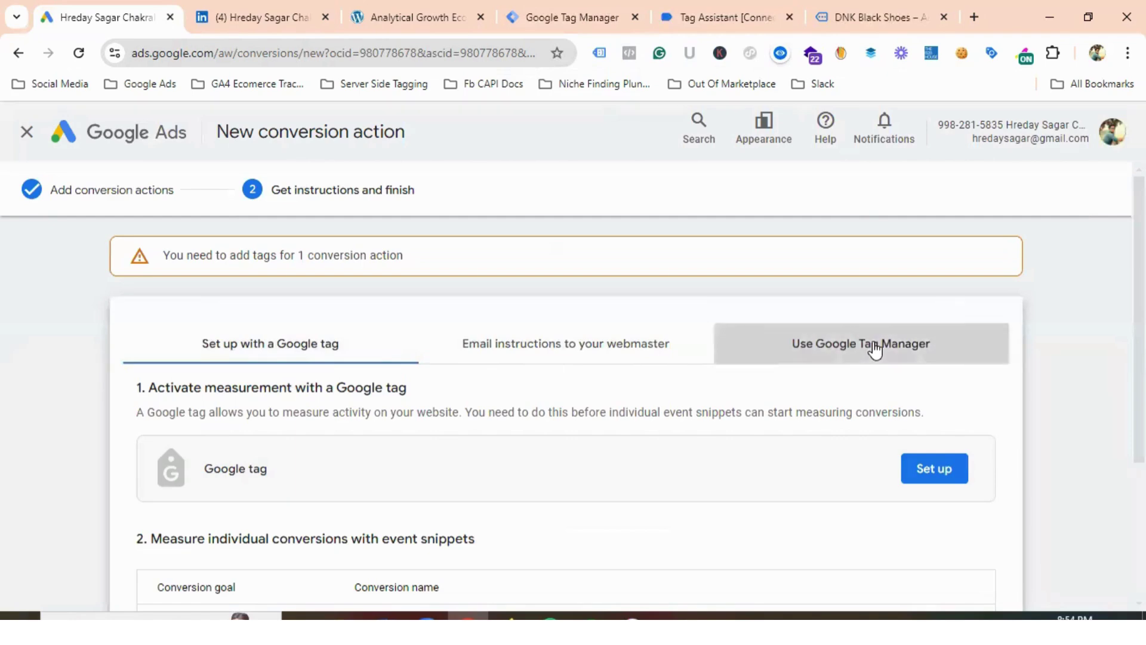
pyautogui.scroll(-1, 872, 348)
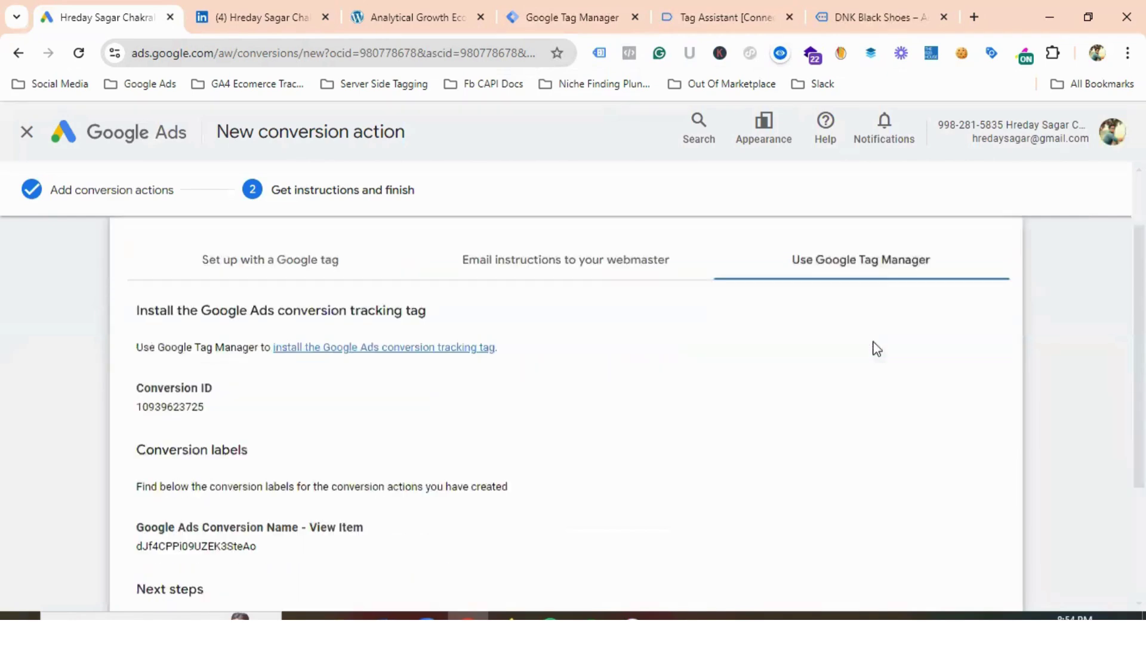
# Copy the Conversion ID from Google Ads into the View Item conversion tag in Google Tag Manager
pyautogui.doubleClick(170, 408)
pyautogui.rightClick(169, 408)
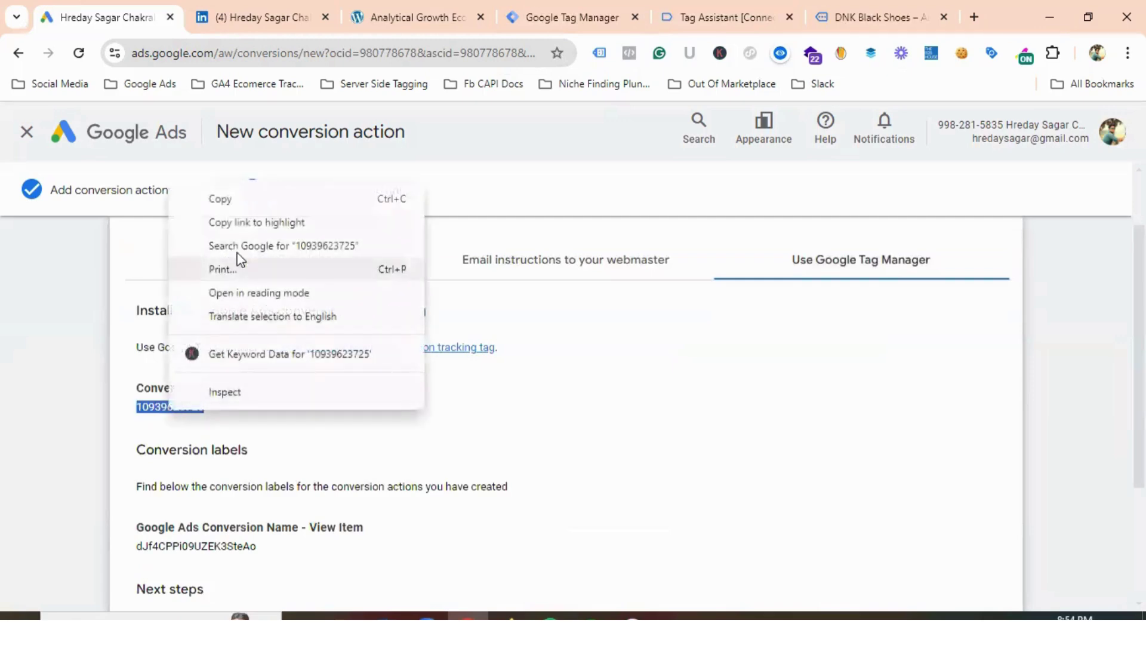
pyautogui.click(225, 197)
pyautogui.scroll(-1, 248, 486)
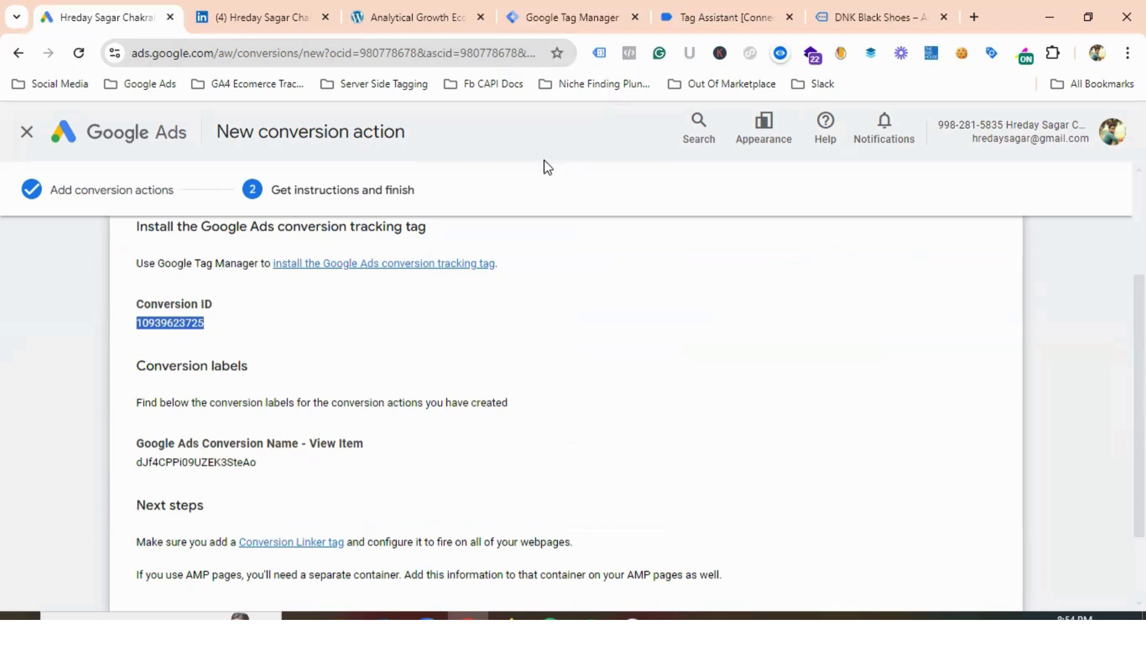
pyautogui.click(546, 18)
pyautogui.click(333, 319)
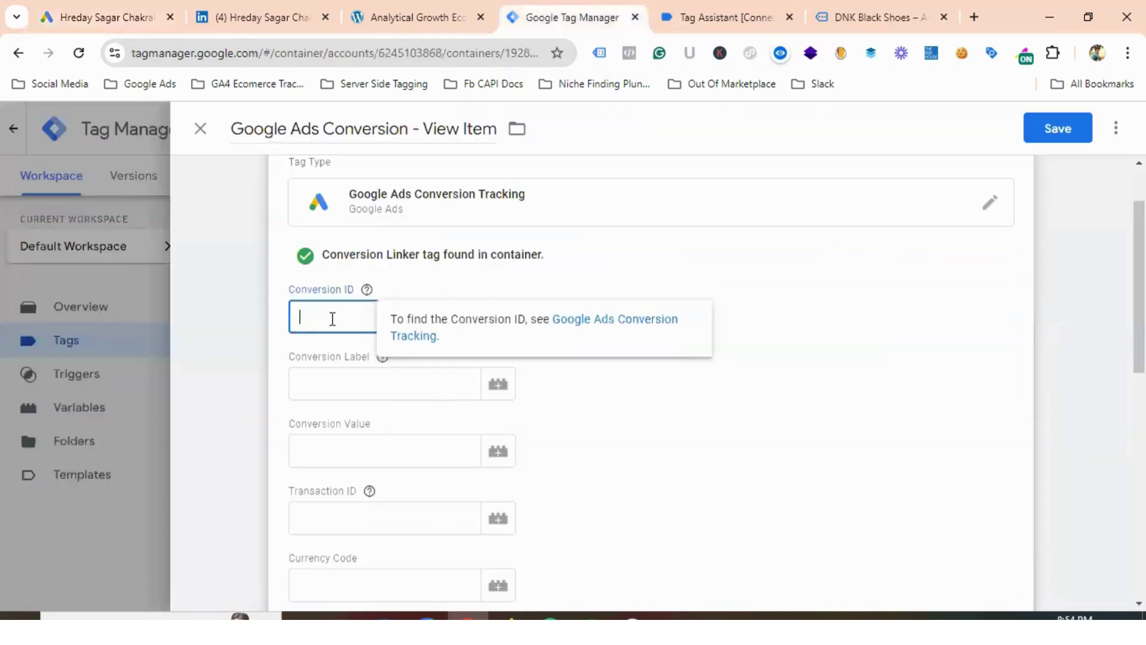
pyautogui.hotkey('ctrl', 'v')
# Copy the View Item conversion label from Google Ads into the tag's Conversion Label in Google Tag Manager
pyautogui.click(325, 383)
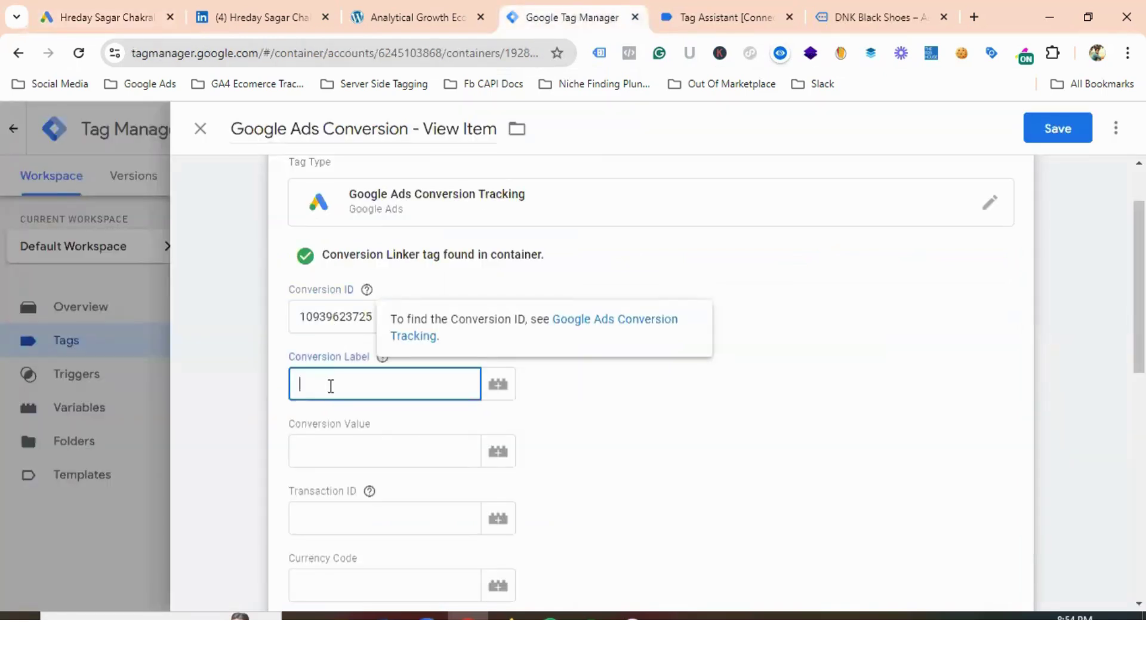
pyautogui.click(136, 7)
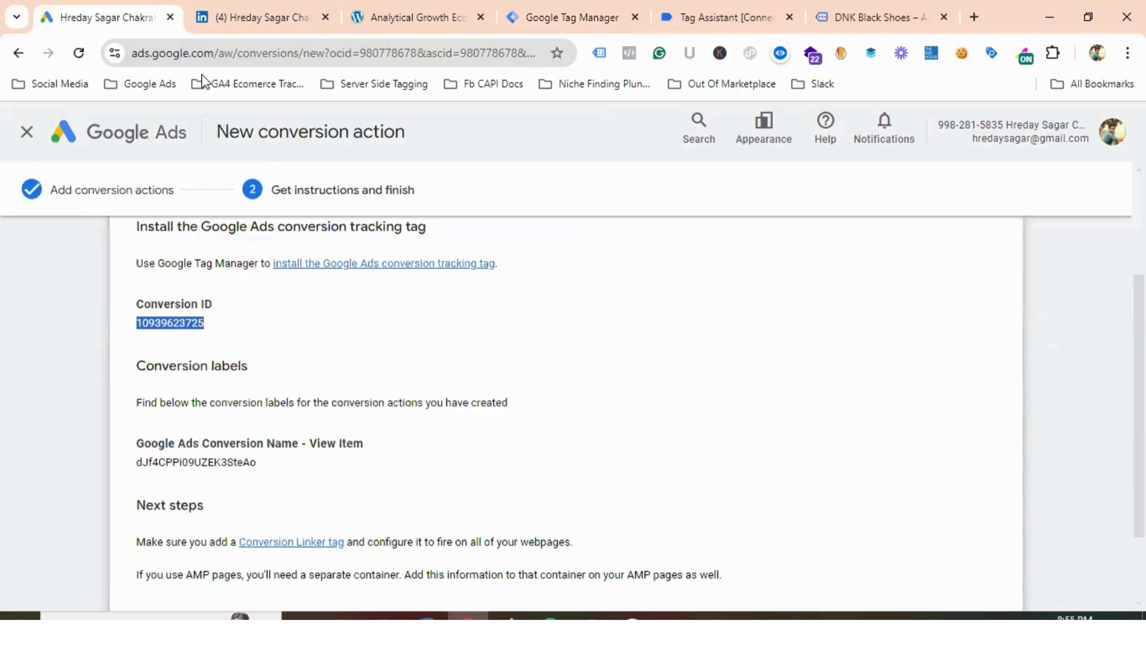
pyautogui.click(200, 468)
pyautogui.doubleClick(200, 464)
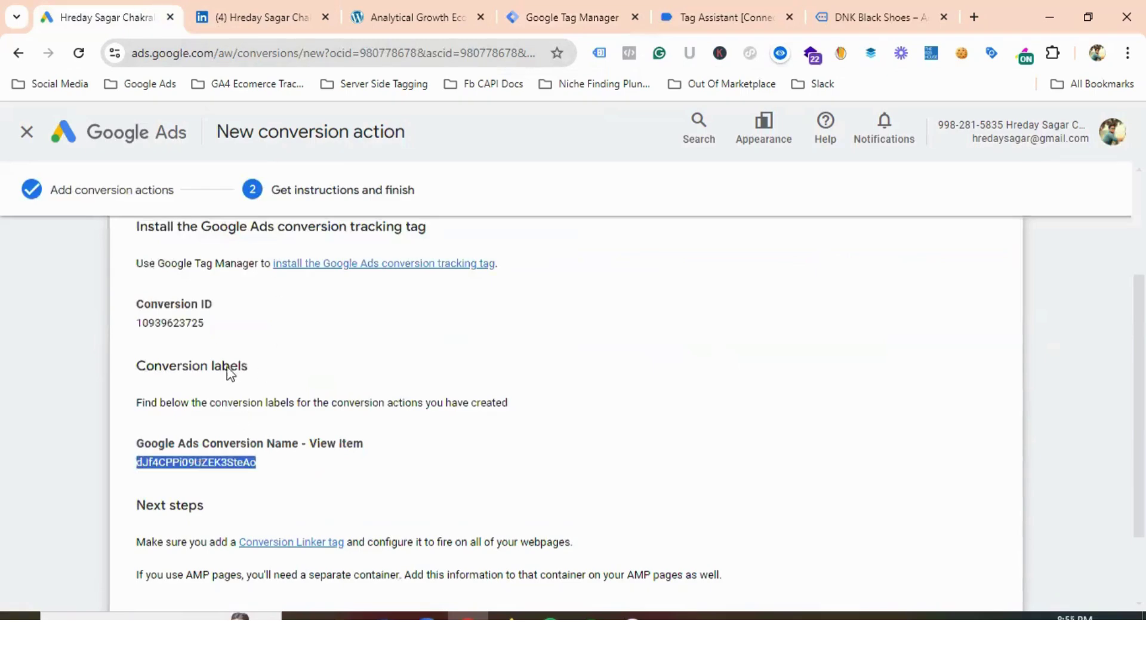
pyautogui.rightClick(200, 464)
pyautogui.click(251, 255)
pyautogui.click(568, 17)
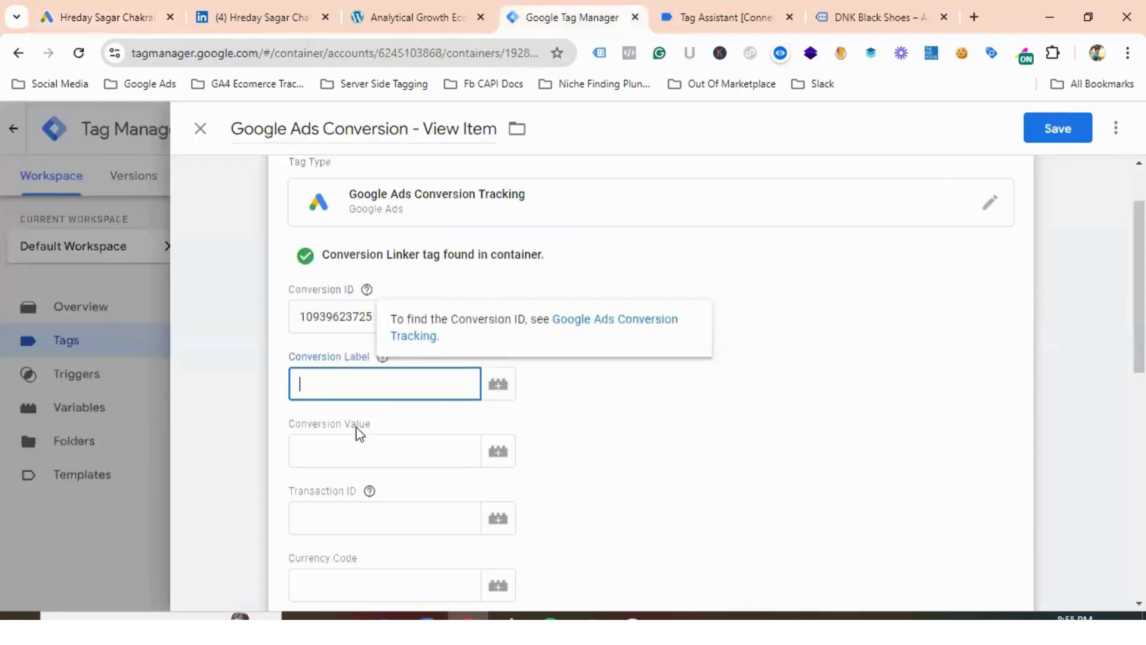
pyautogui.hotkey('ctrl', 'v')
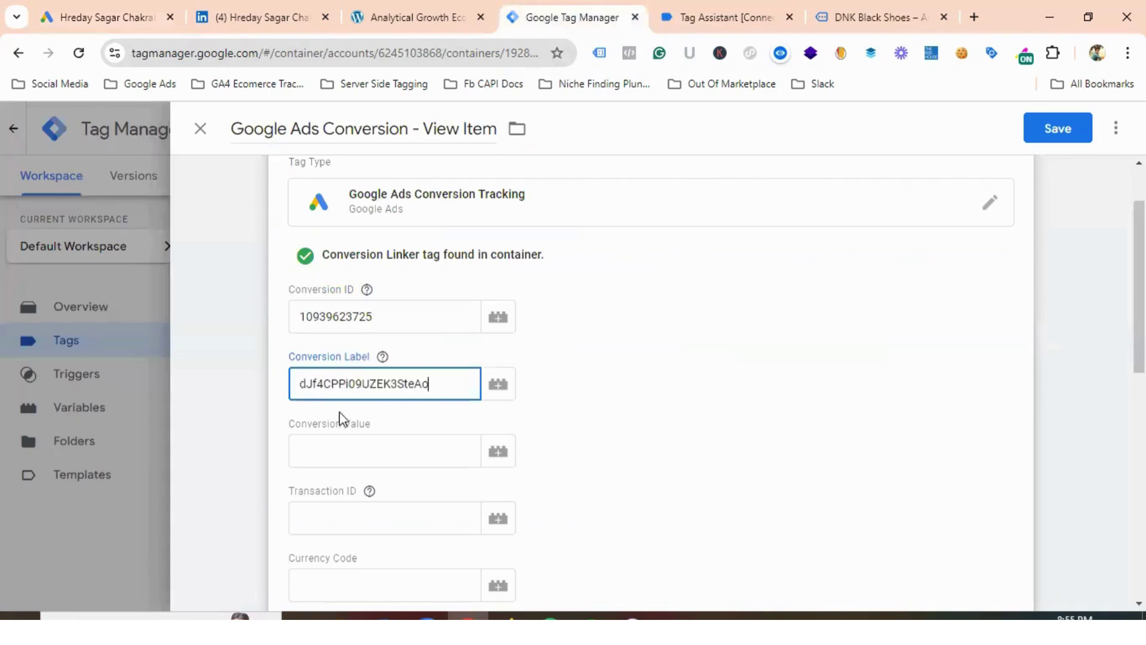
# Set the View Item conversion tag's Conversion Value to the variable DLV - View Item - Value
pyautogui.scroll(-2, 358, 432)
pyautogui.click(347, 371)
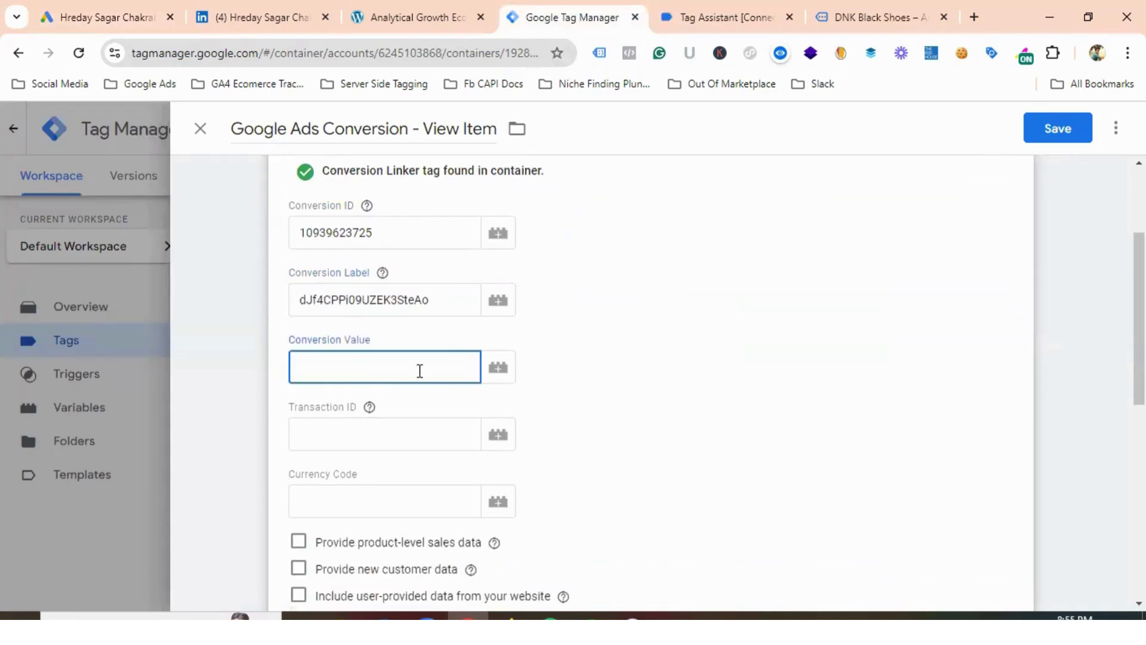
pyautogui.click(497, 368)
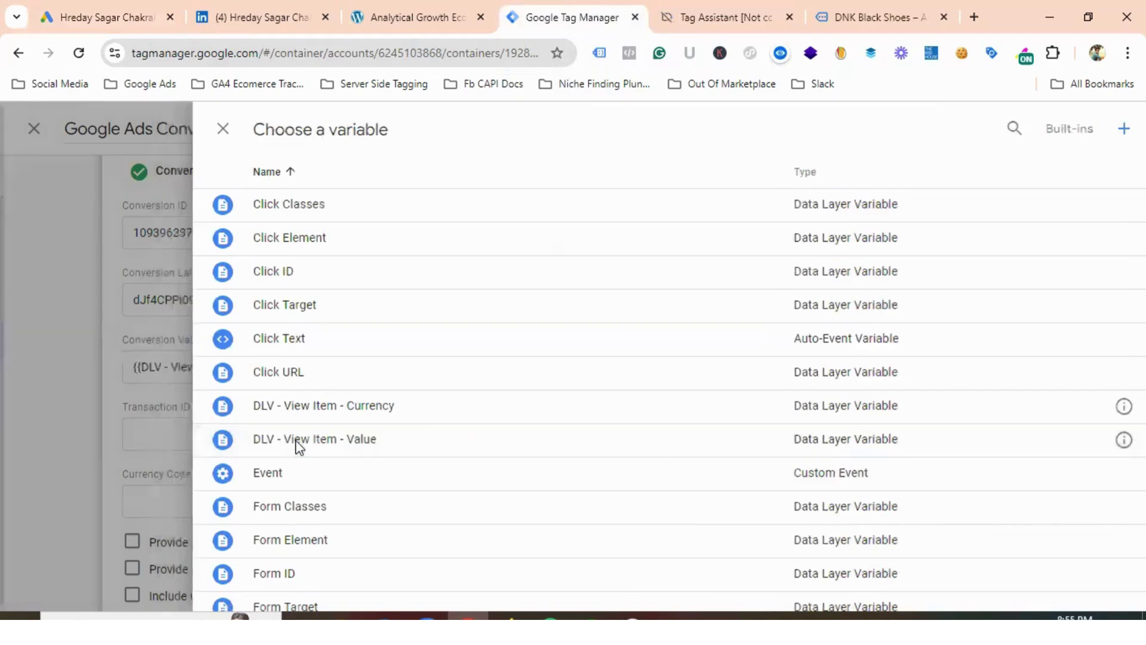
pyautogui.click(297, 445)
# Set the tag's Currency Code to the variable DLV - View Item - Currency
pyautogui.scroll(-1, 356, 442)
pyautogui.click(350, 417)
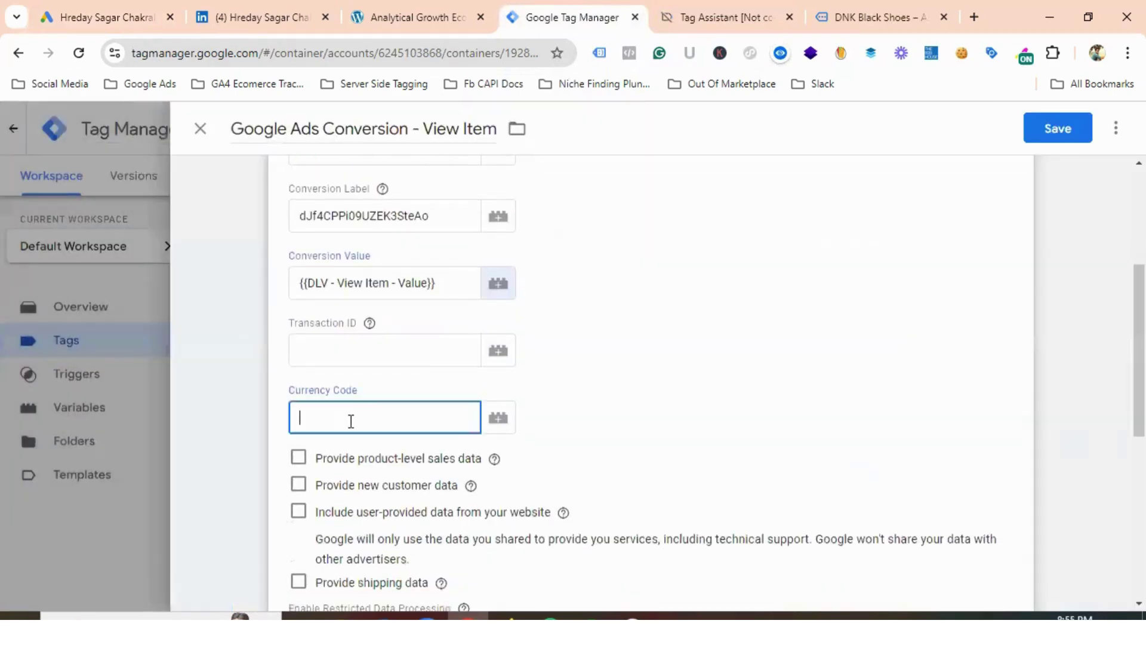
pyautogui.click(497, 418)
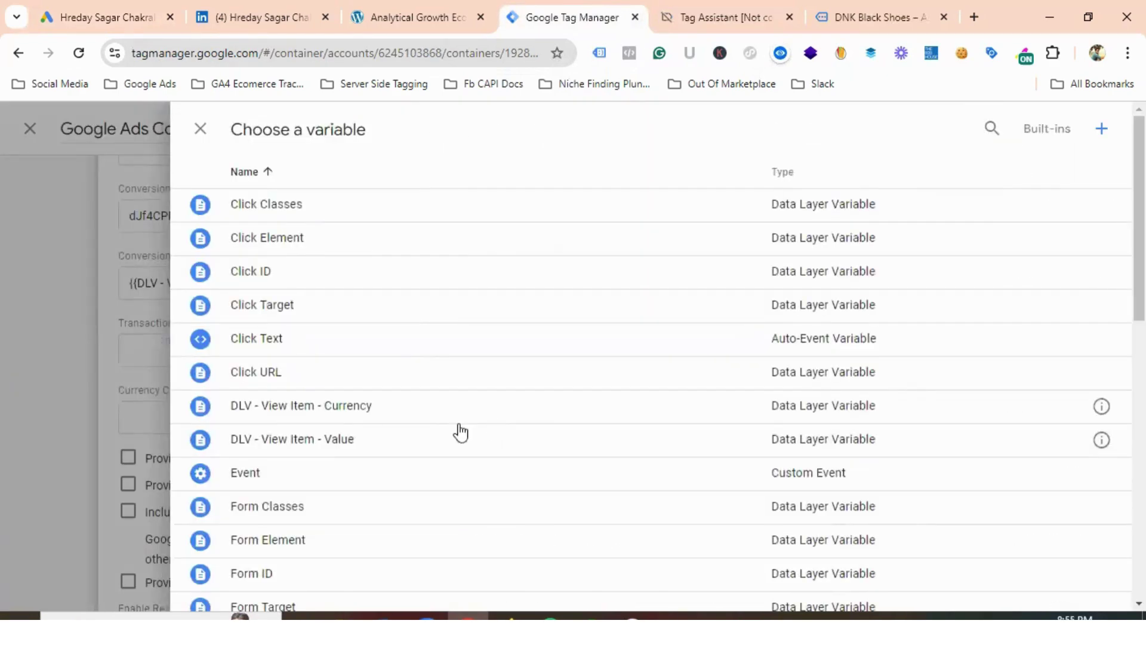
pyautogui.click(283, 412)
# Assign View Item Trigger as the conversion tag's firing trigger and save the tag
pyautogui.scroll(-7, 468, 353)
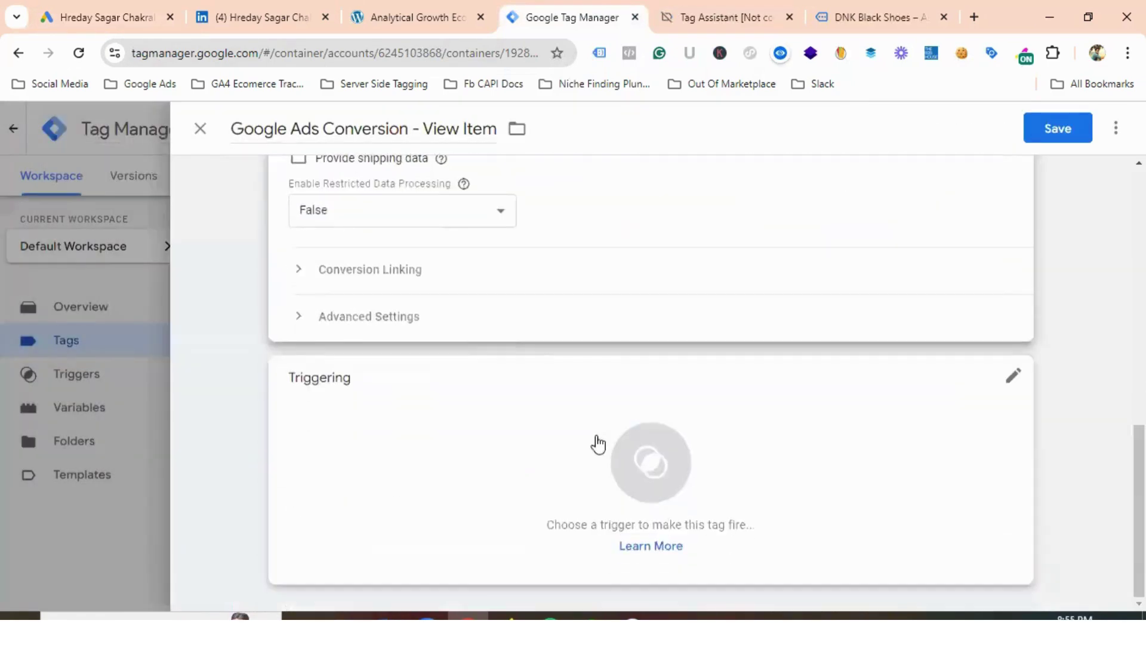
pyautogui.click(661, 458)
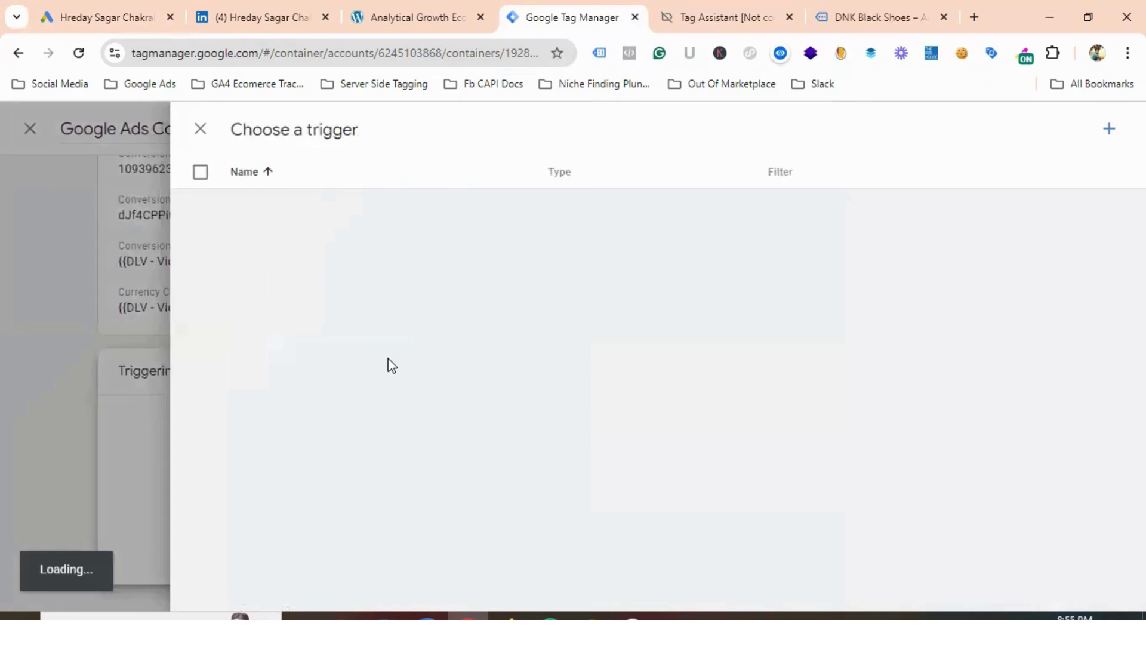
pyautogui.click(299, 342)
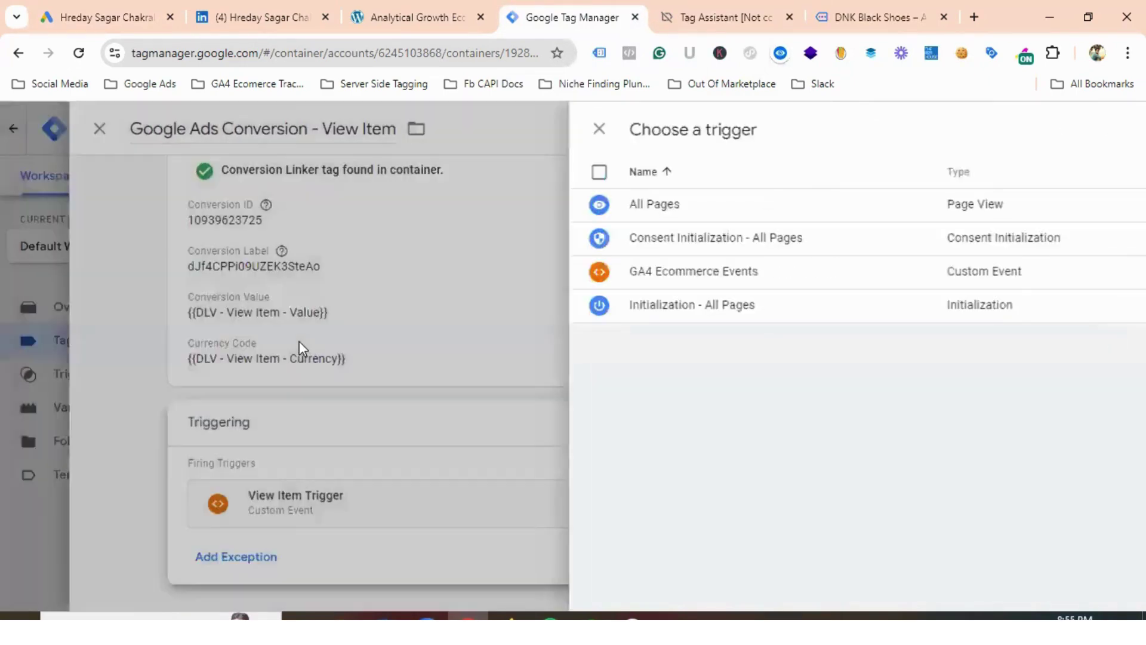
pyautogui.click(1061, 130)
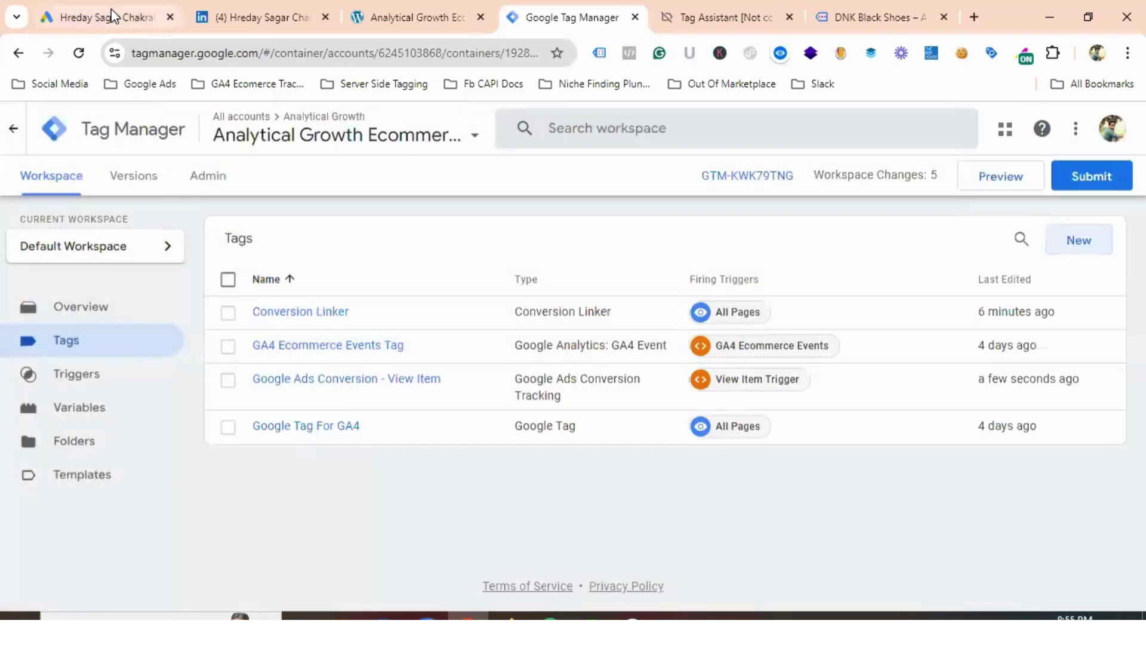
# Switch to Google Ads and finish the new conversion action setup, returning to the conversions summary
pyautogui.click(115, 17)
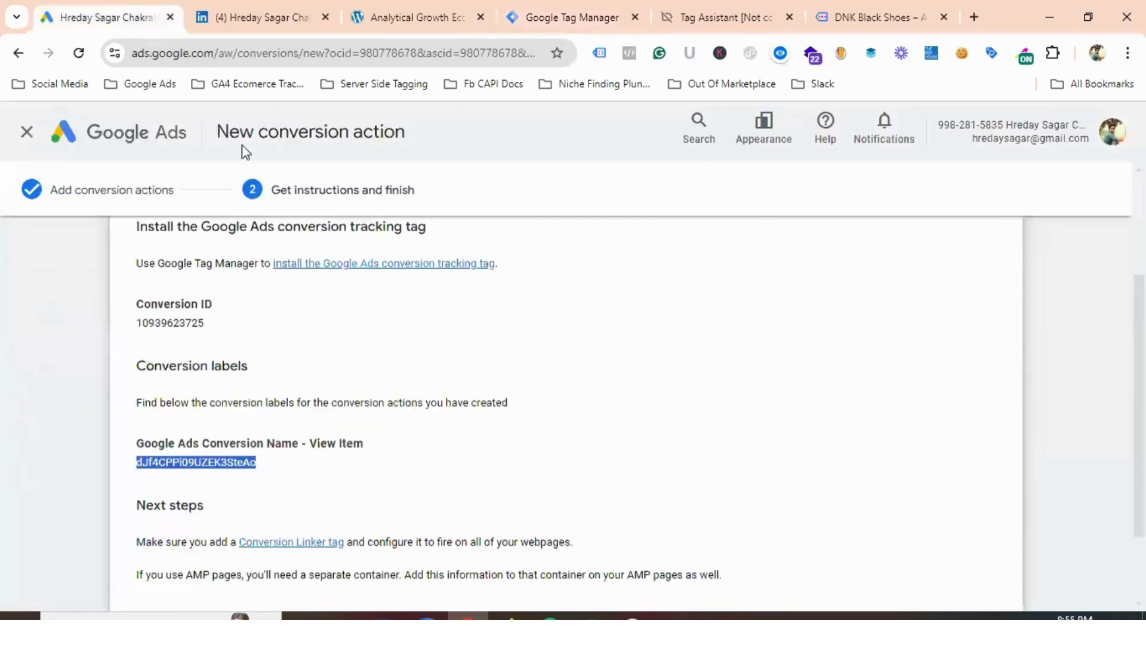
pyautogui.scroll(-2, 242, 442)
pyautogui.click(152, 561)
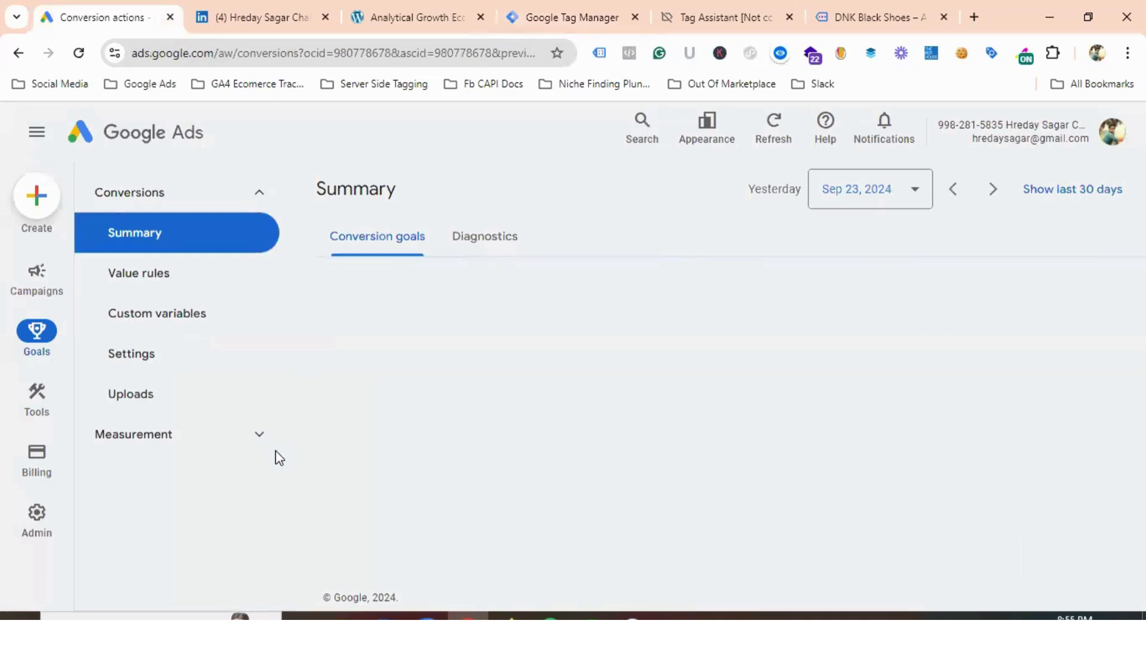
# Close the old Tag Assistant and product pages, then preview the Tag Manager container on dev-analytical-growth-ecommerce22.pantheonsite.io
pyautogui.click(571, 12)
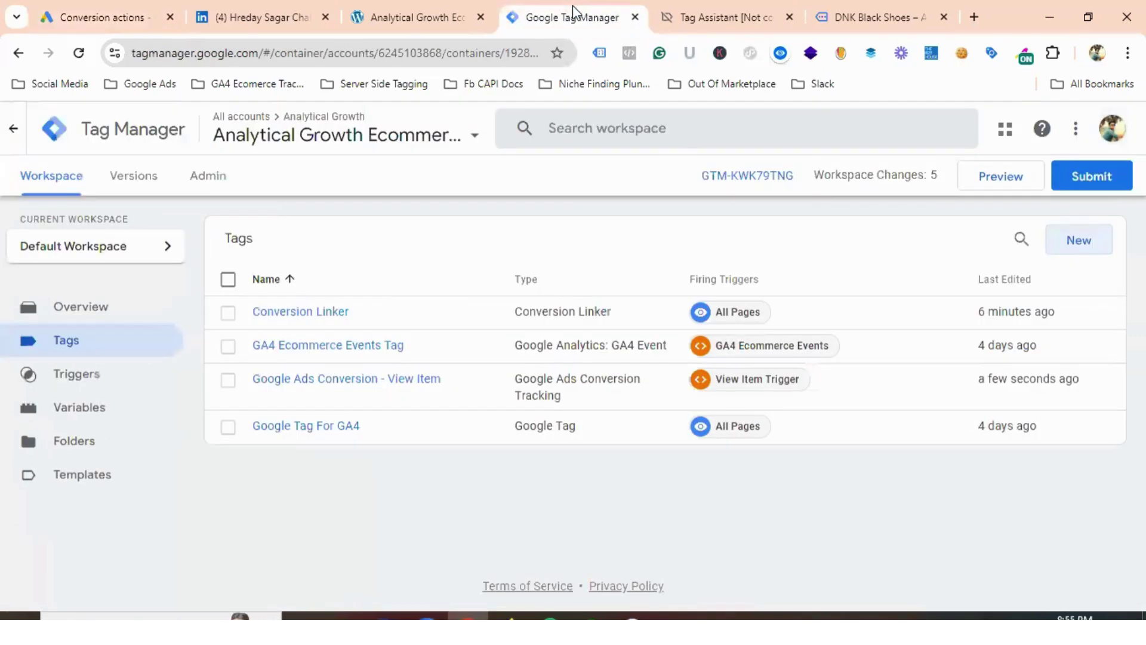
pyautogui.click(788, 16)
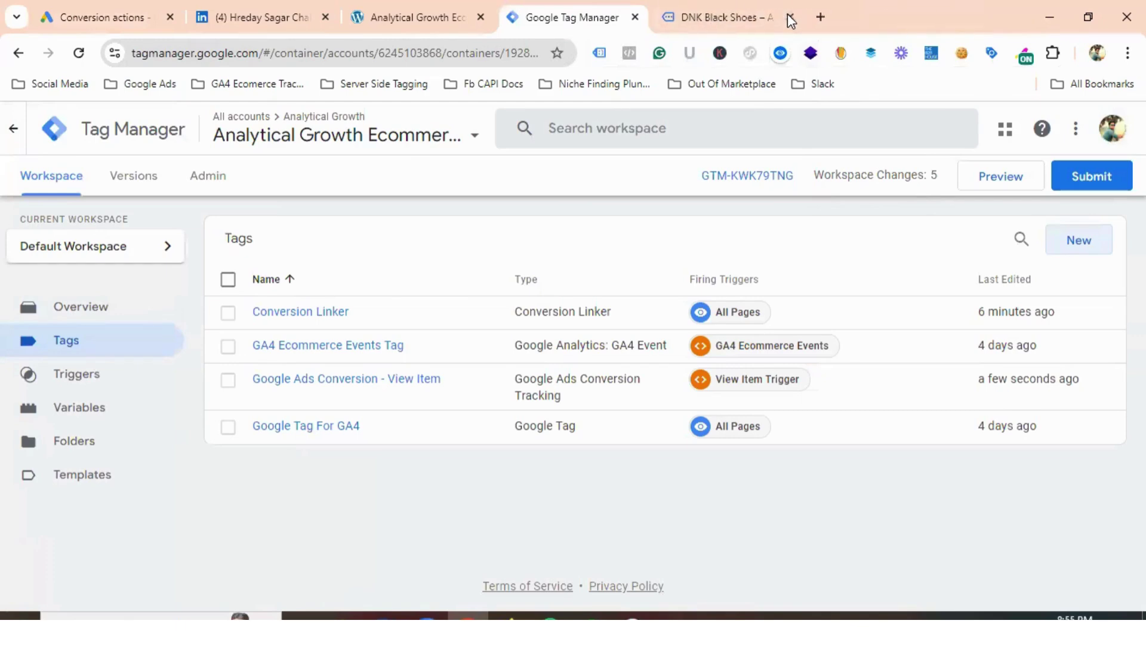
pyautogui.click(788, 16)
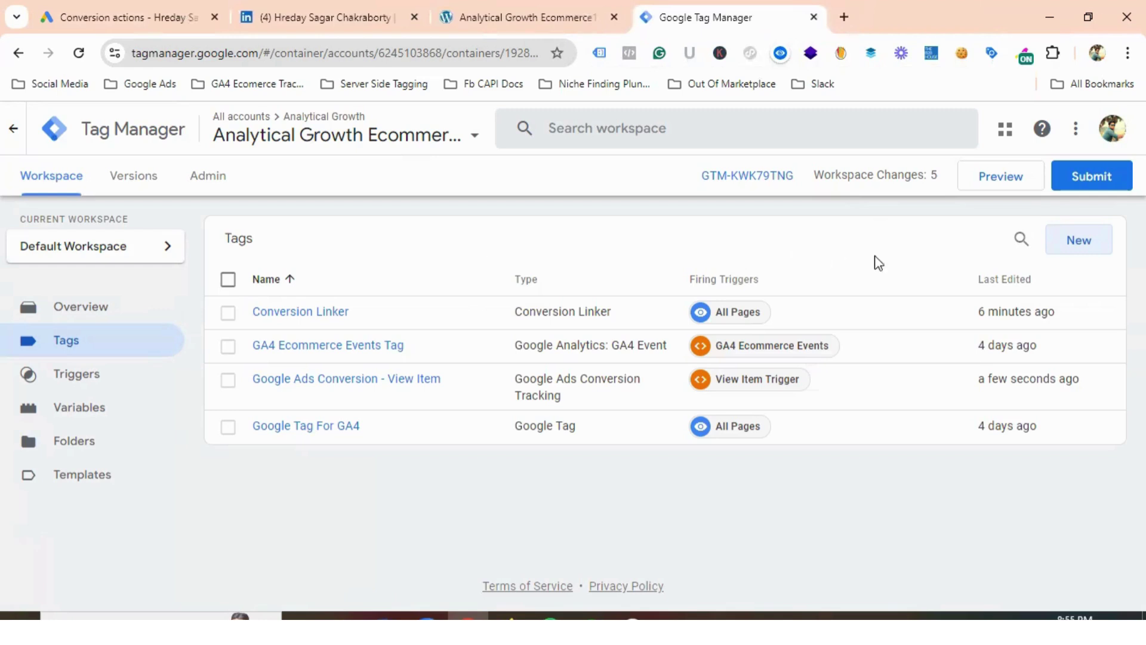
pyautogui.click(1000, 182)
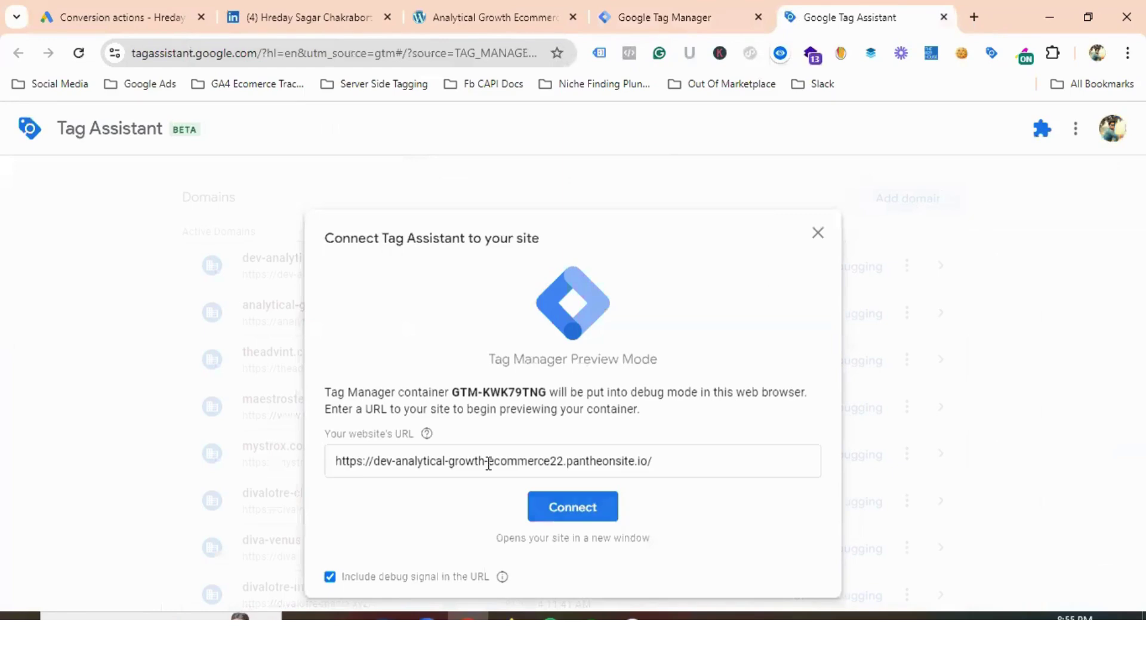
pyautogui.press('Return')
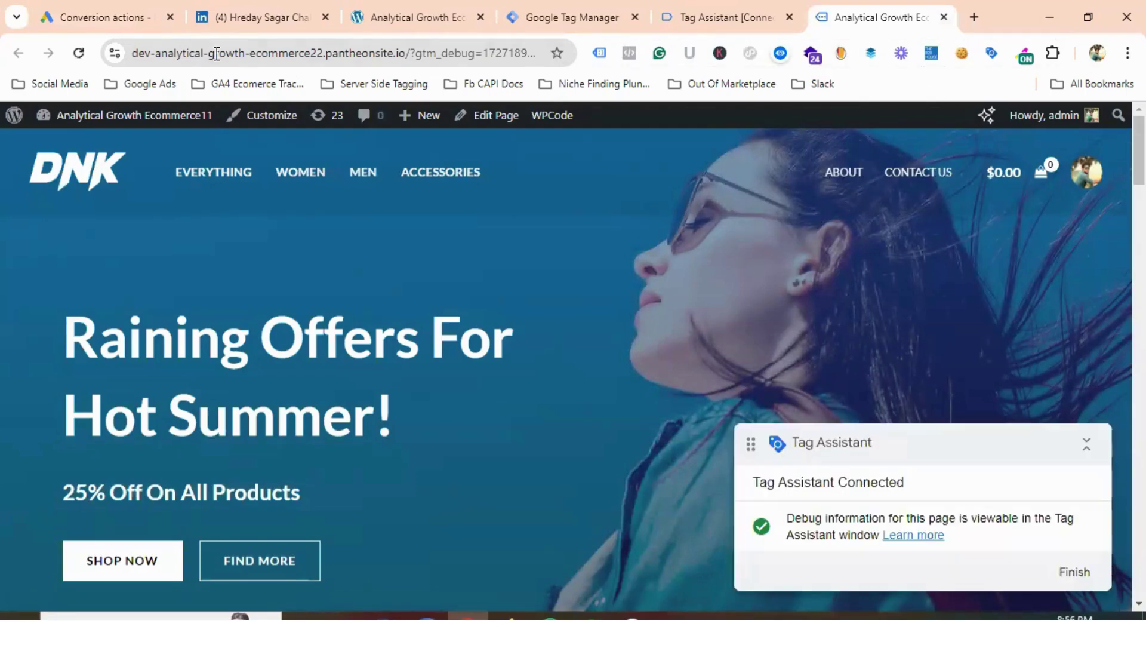
# Check the status of the View Item conversion action under the Other goal in Google Ads
pyautogui.click(91, 5)
pyautogui.scroll(-3, 561, 330)
pyautogui.scroll(-3, 564, 333)
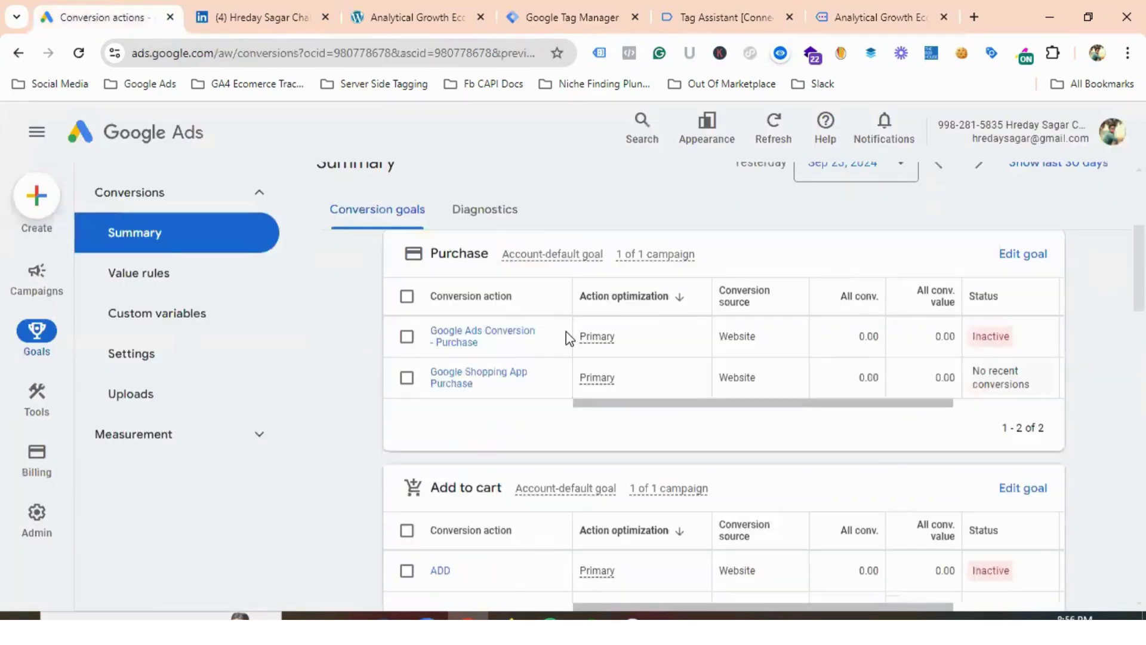
pyautogui.scroll(-15, 570, 339)
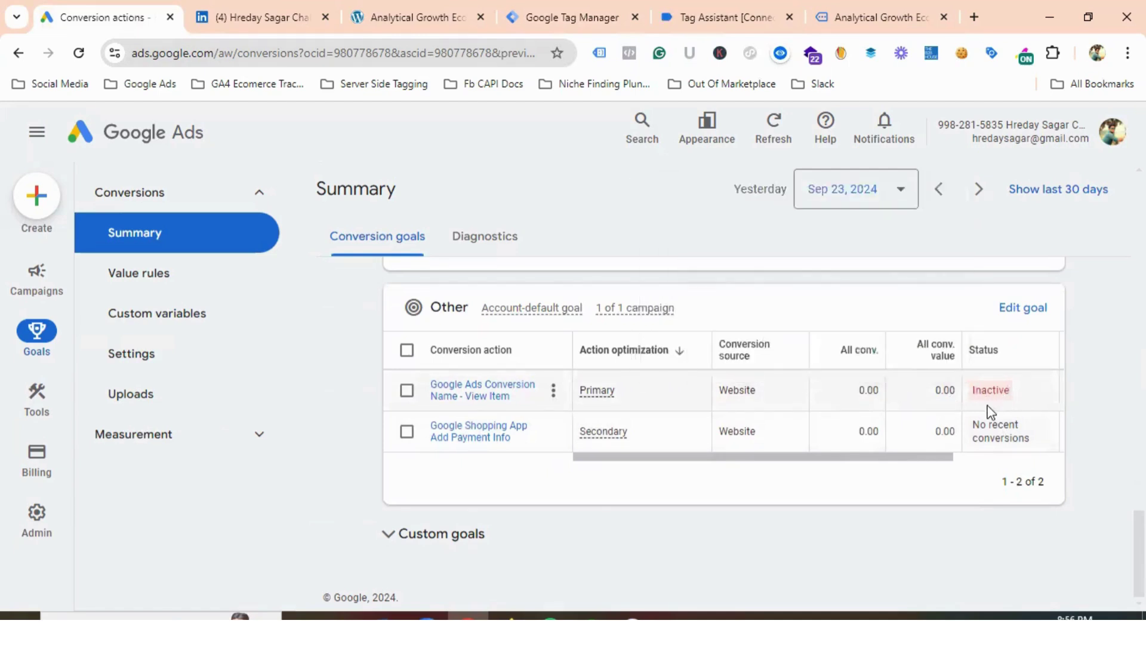
# Continue past the Tag Assistant connection notice and open the Denim Blue Jeans product page in the previewed store
pyautogui.click(700, 11)
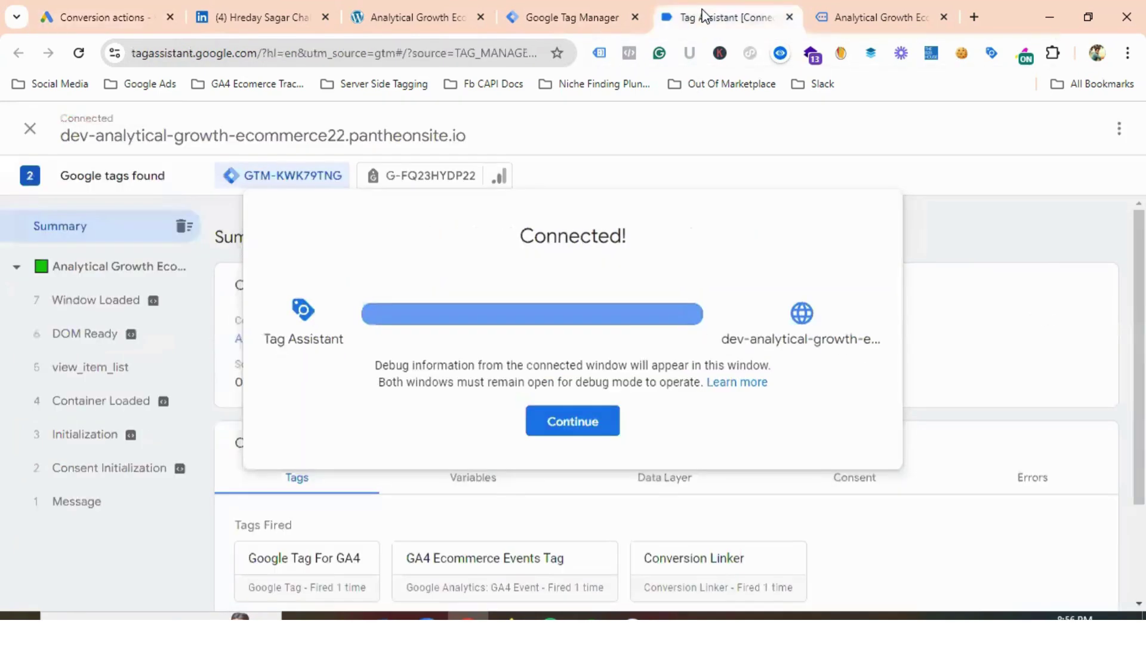
pyautogui.click(571, 421)
pyautogui.click(857, 13)
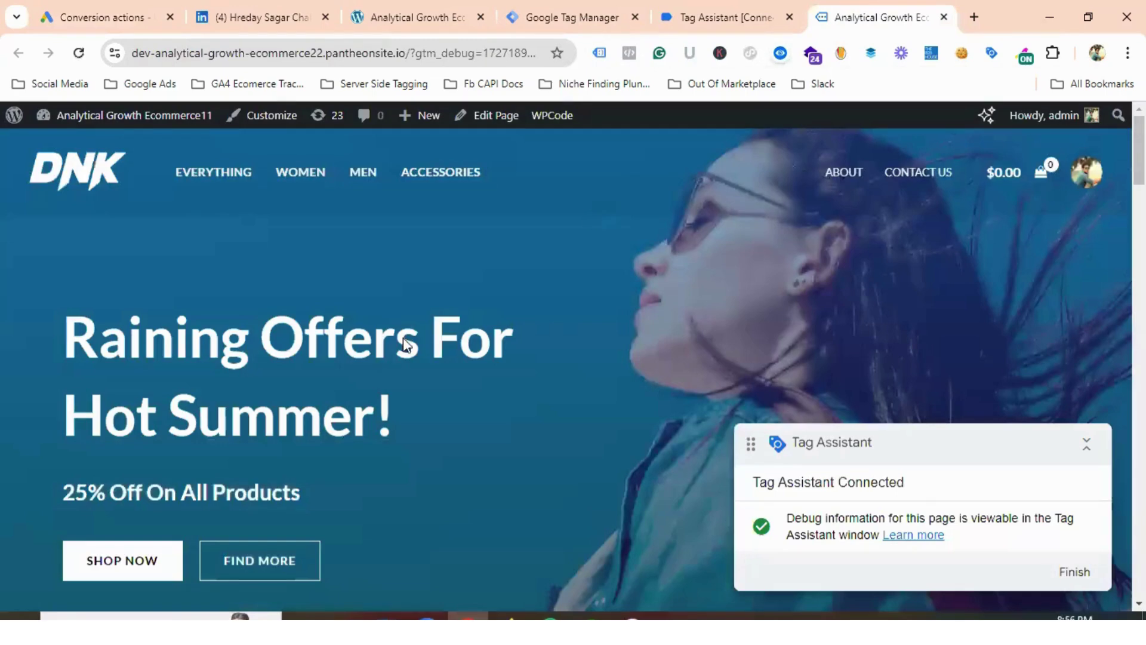
pyautogui.scroll(-6, 334, 370)
pyautogui.scroll(-12, 335, 369)
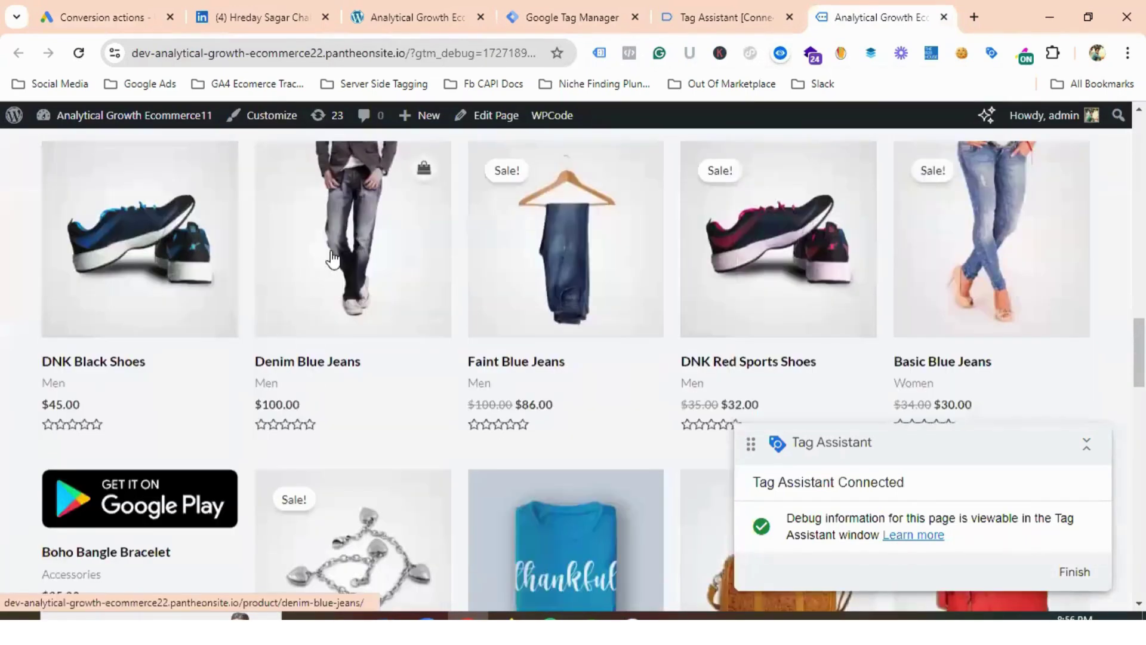
pyautogui.click(333, 259)
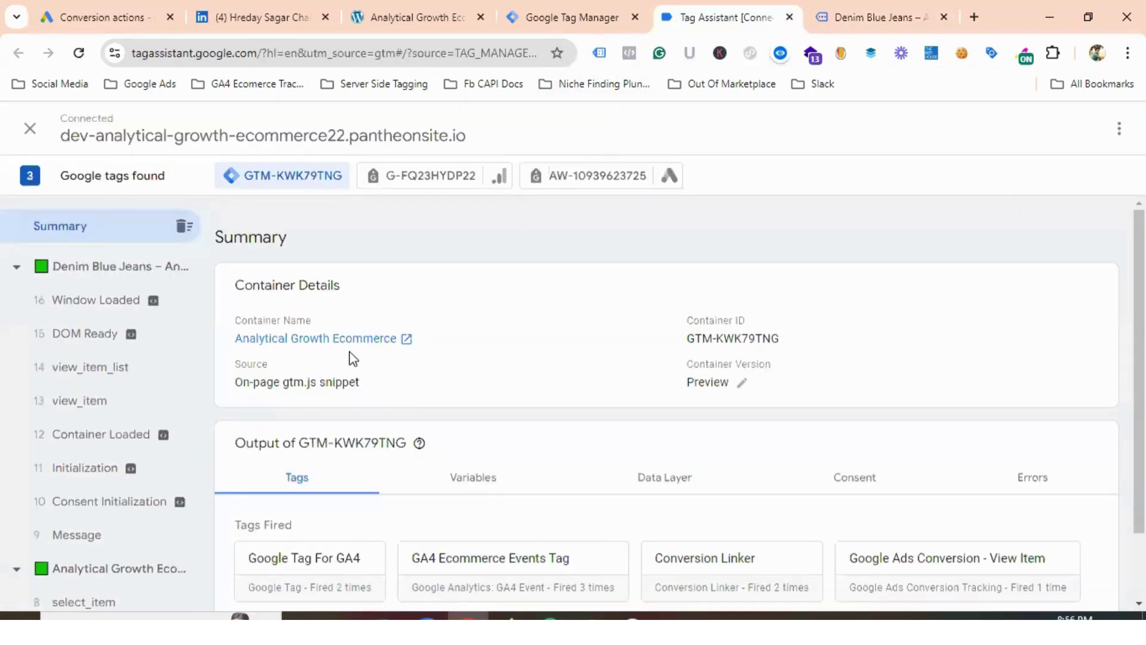
# Examine the fired Google Ads Conversion - View Item tag's full properties and firing trigger in Tag Assistant
pyautogui.scroll(-2, 358, 358)
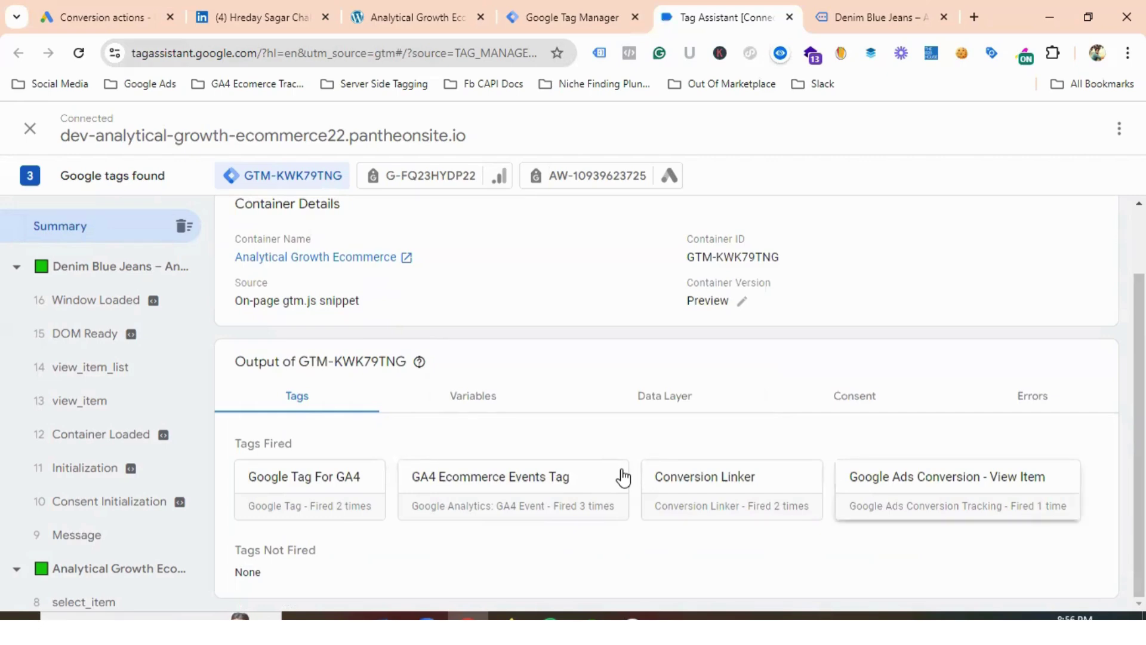
pyautogui.scroll(-3, 450, 358)
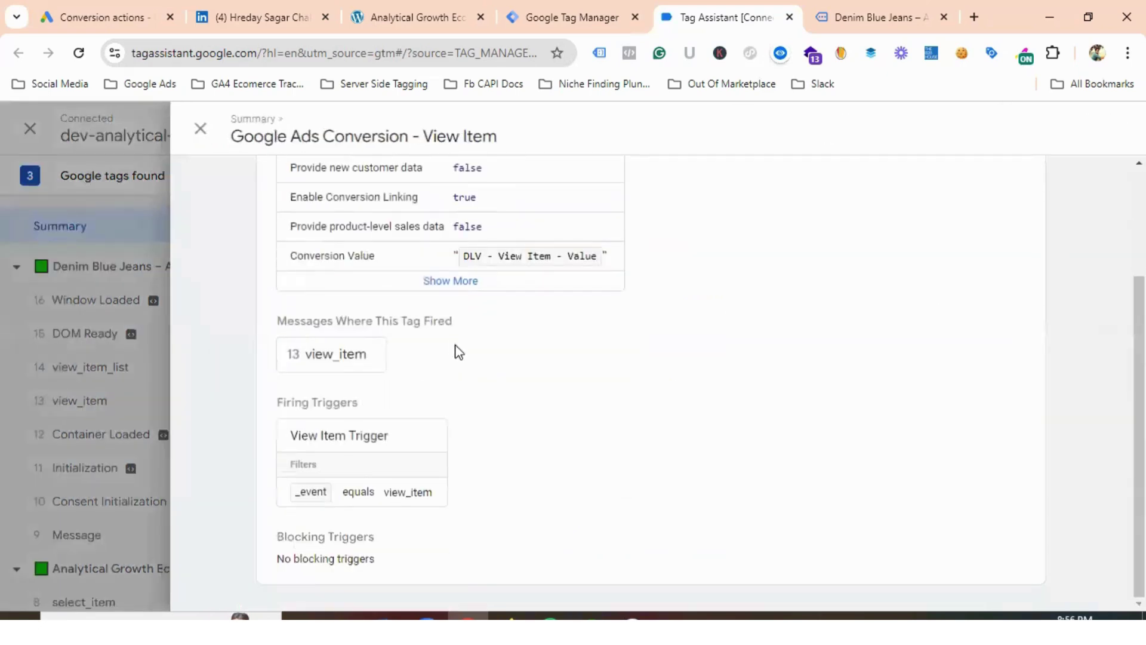
pyautogui.click(475, 282)
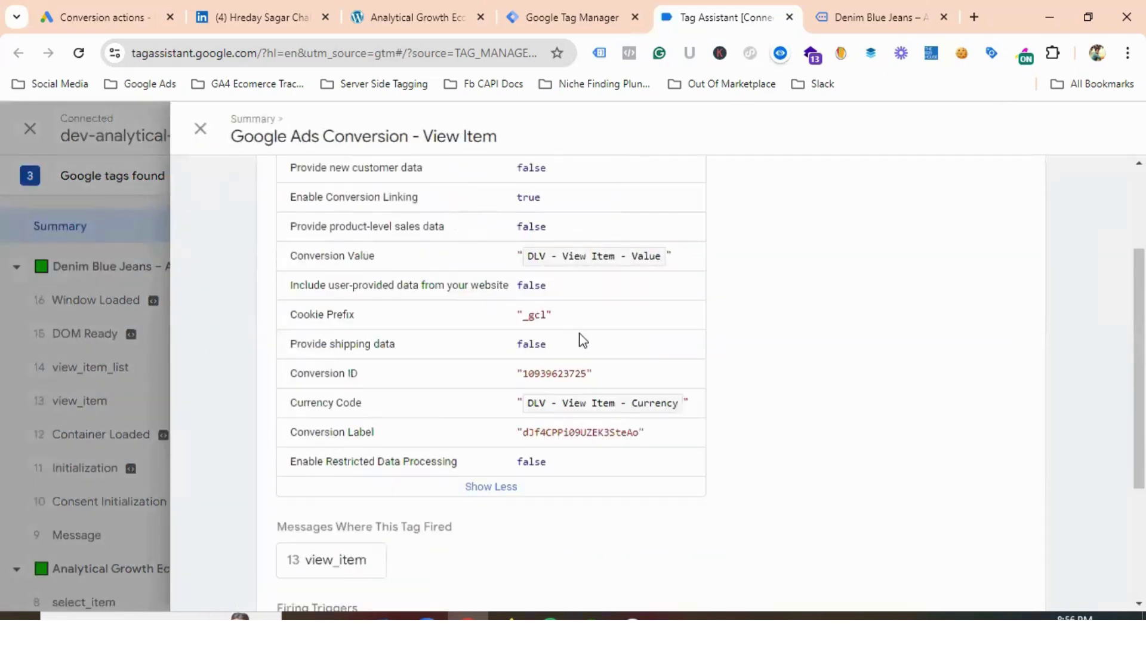
pyautogui.scroll(1, 578, 335)
pyautogui.scroll(-1, 581, 333)
pyautogui.scroll(3, 827, 282)
pyautogui.scroll(-5, 657, 283)
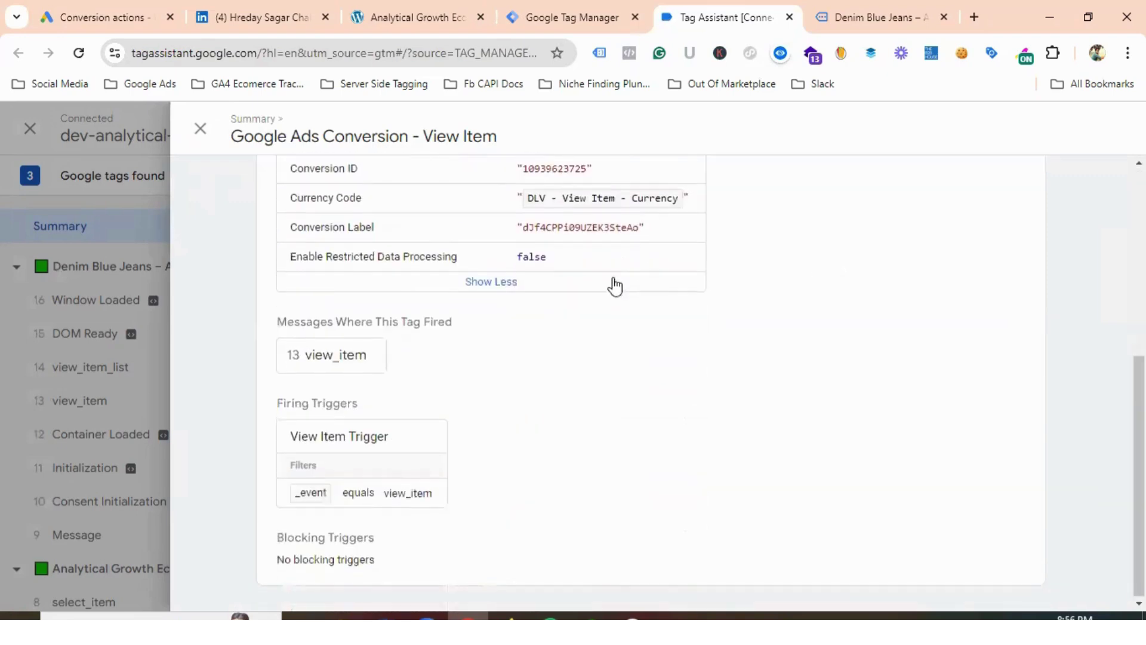
pyautogui.click(477, 281)
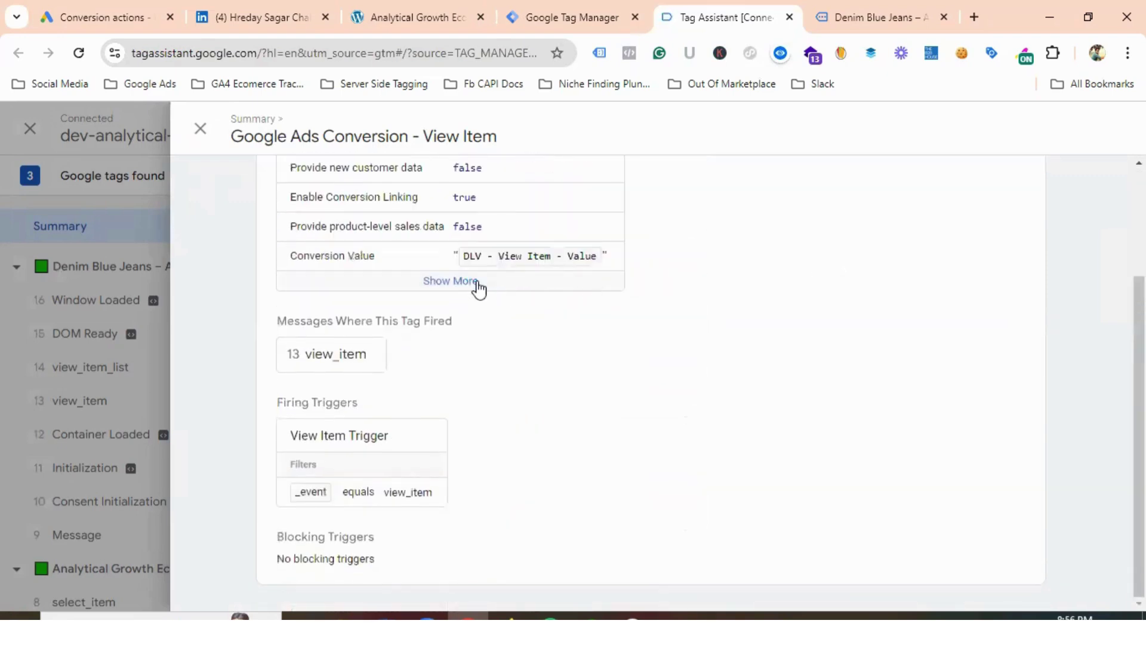
# Inspect the view_item event in Tag Assistant, checking the tag's conversion value and the data layer's ecommerce currency and value
pyautogui.click(336, 358)
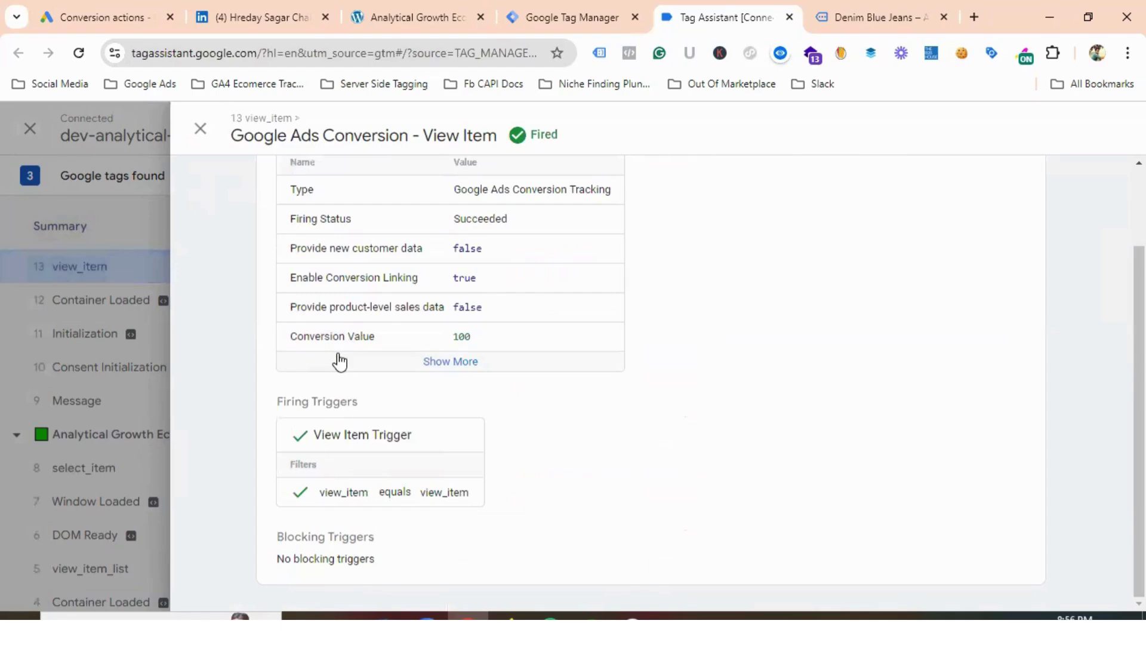
pyautogui.click(194, 132)
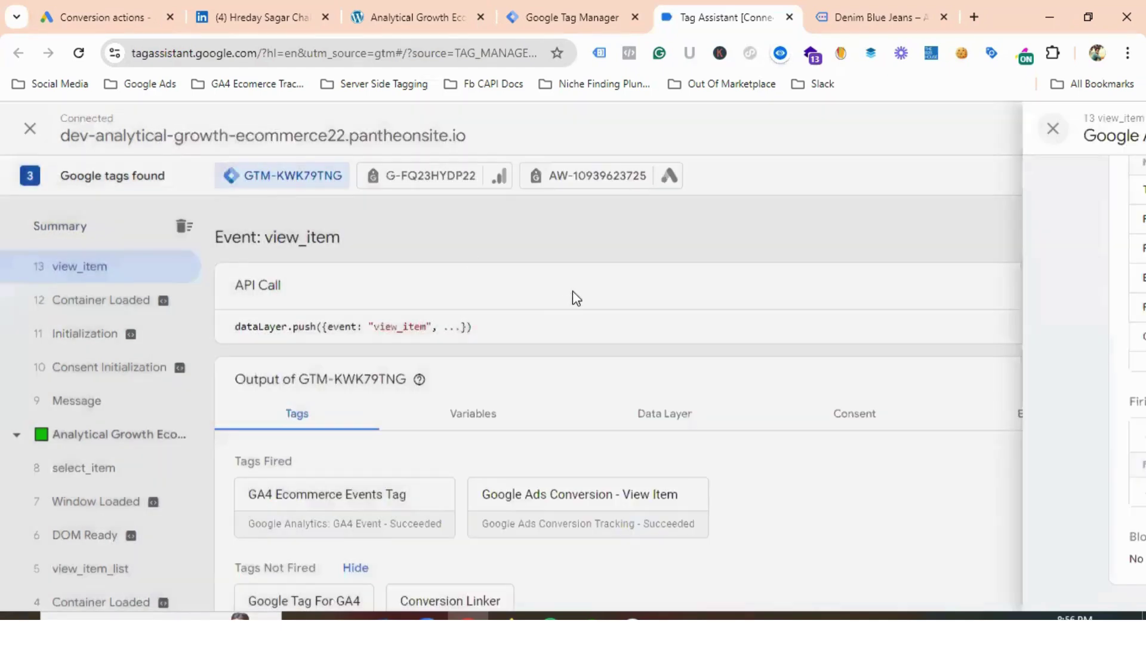
pyautogui.click(667, 414)
pyautogui.scroll(-8, 519, 363)
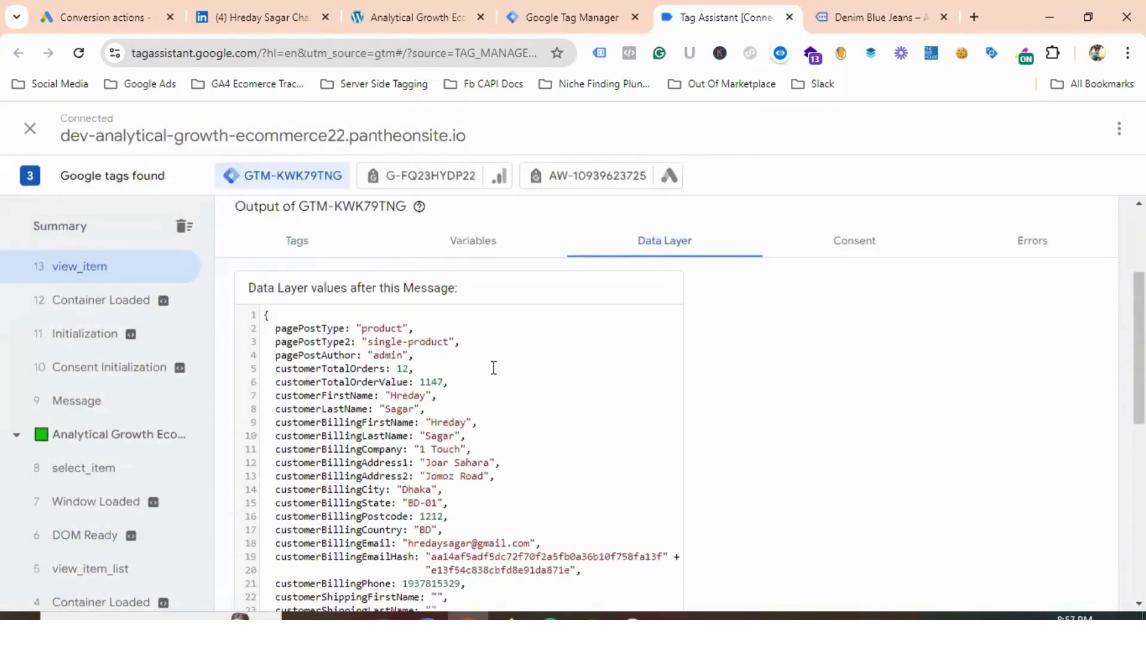
pyautogui.scroll(-3, 493, 366)
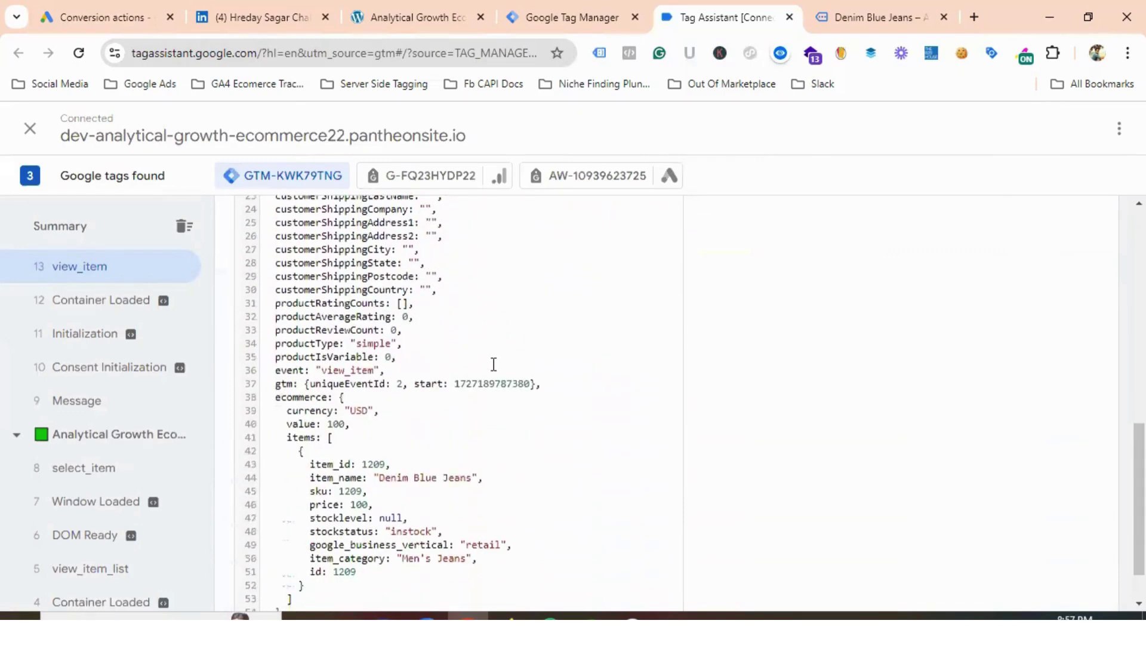
pyautogui.scroll(-2, 493, 364)
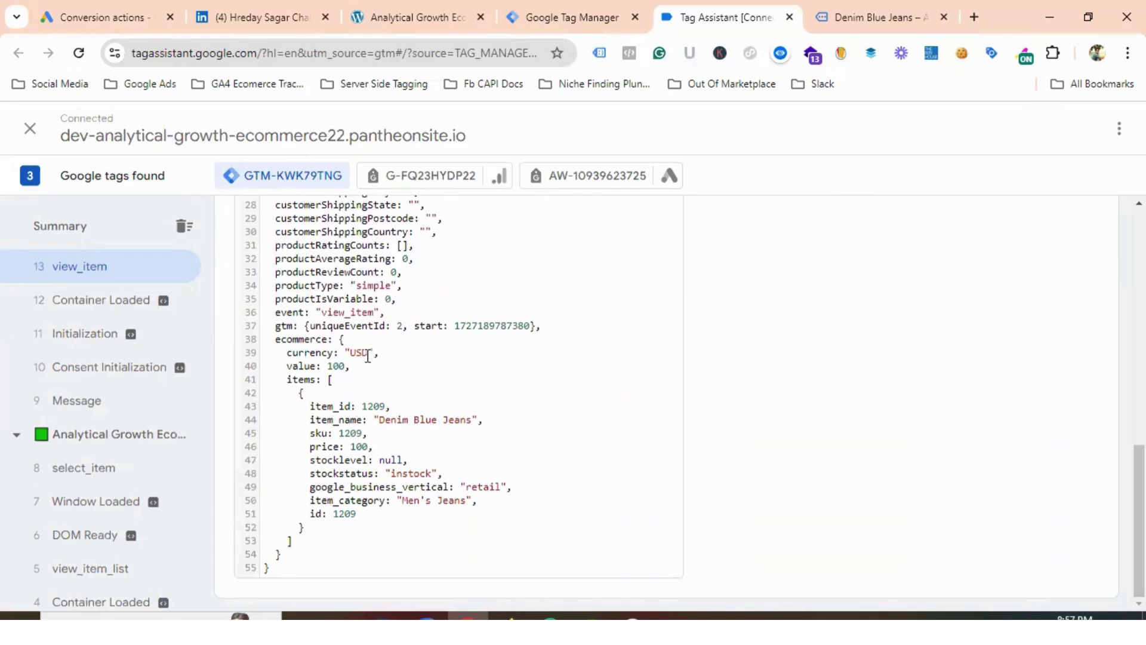
# Check the price on the Denim Blue Jeans product page and the View Item conversion action's status in Google Ads
pyautogui.click(852, 17)
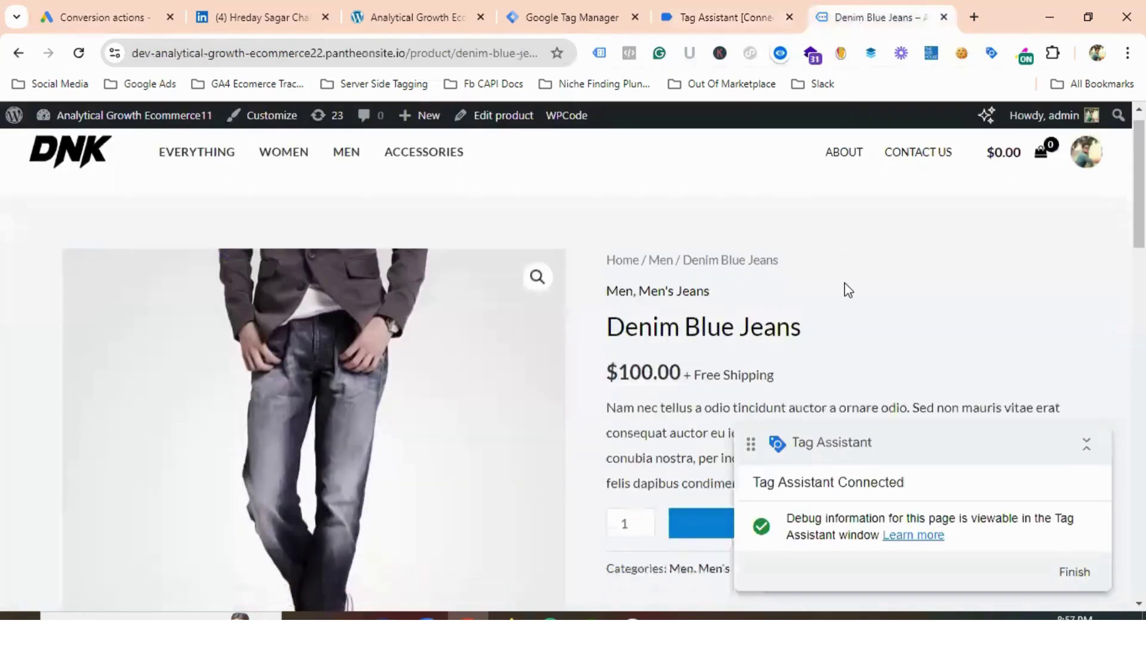
pyautogui.scroll(-1, 679, 312)
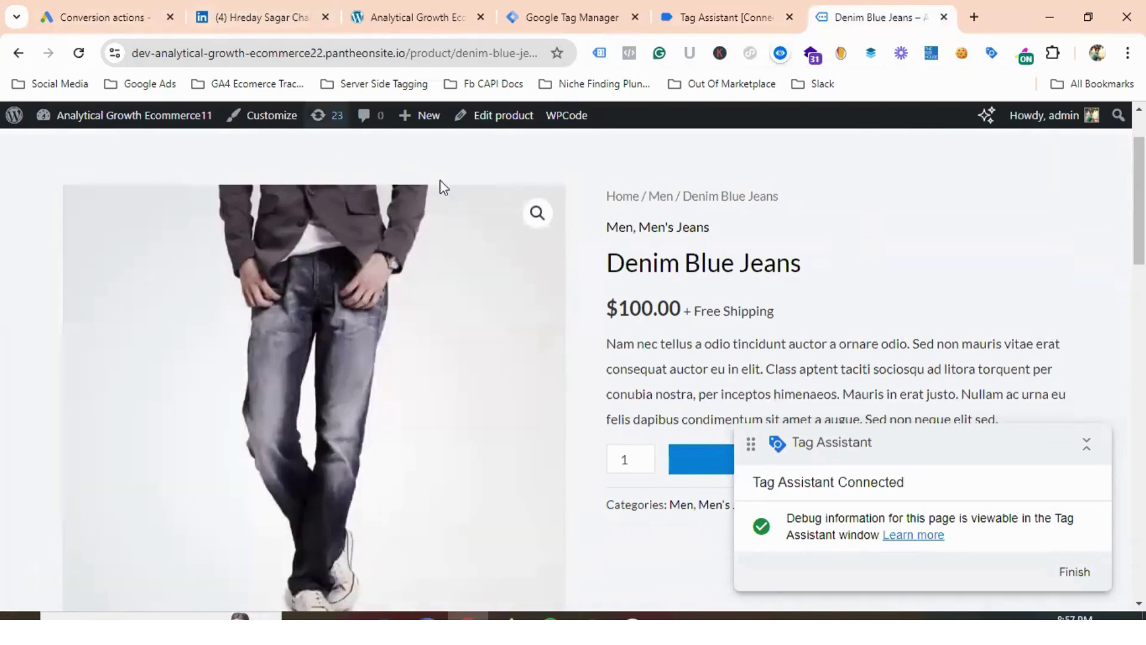
pyautogui.click(73, 5)
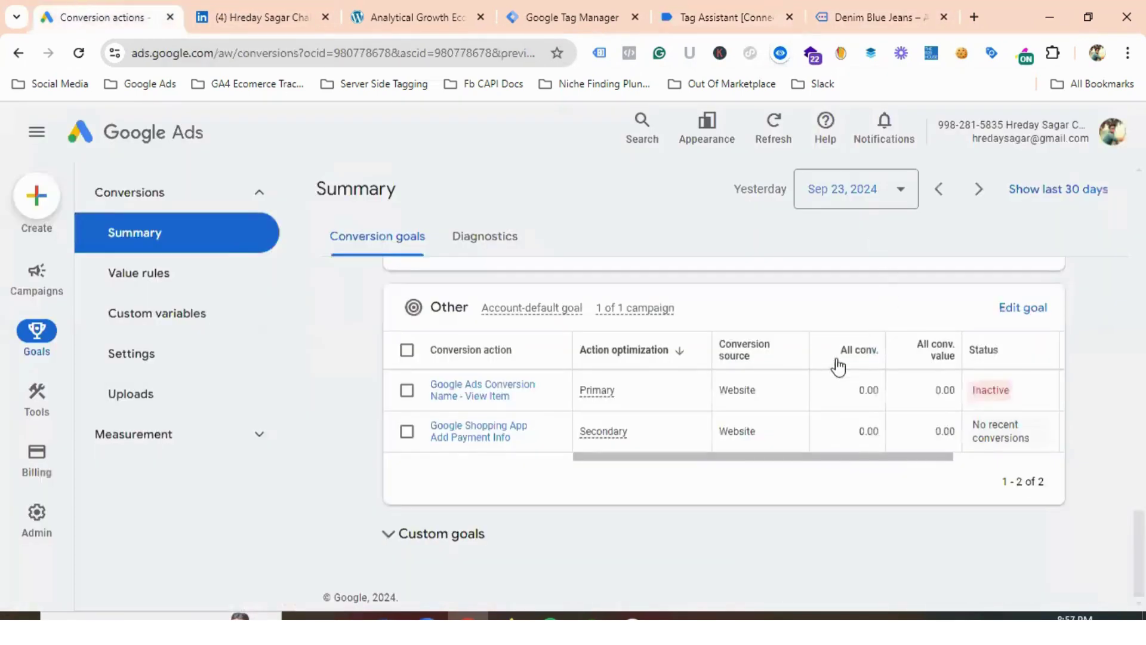
pyautogui.hscroll(3, 703, 461)
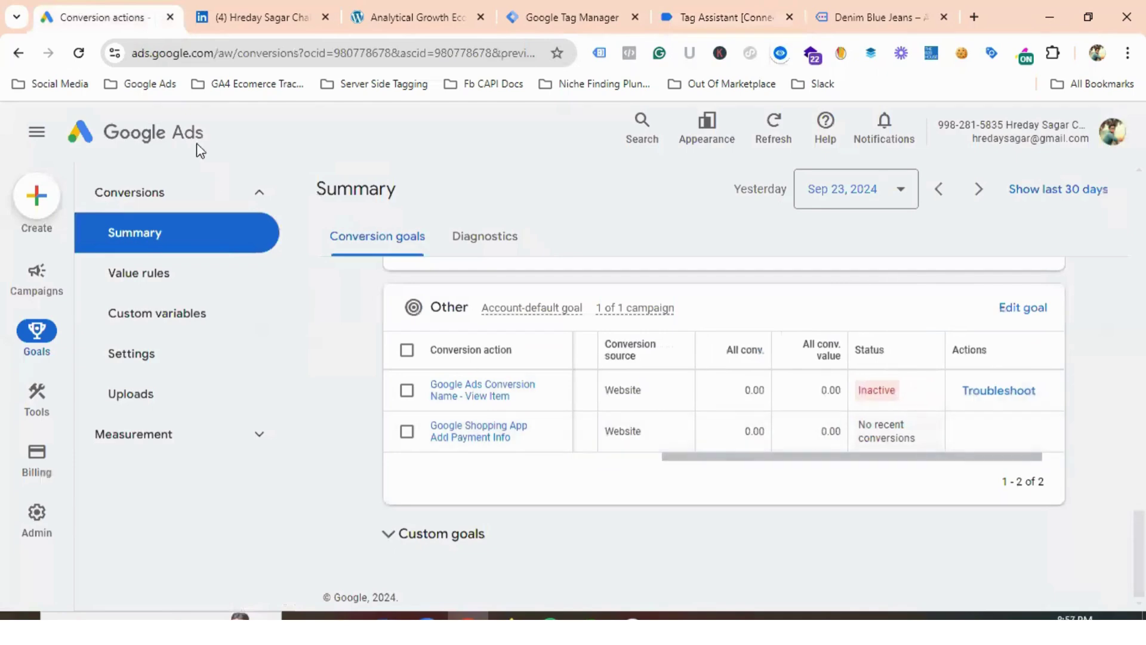
# Reload the Google Ads conversion summary, and meanwhile view the container summary's tags in Tag Assistant
pyautogui.click(77, 55)
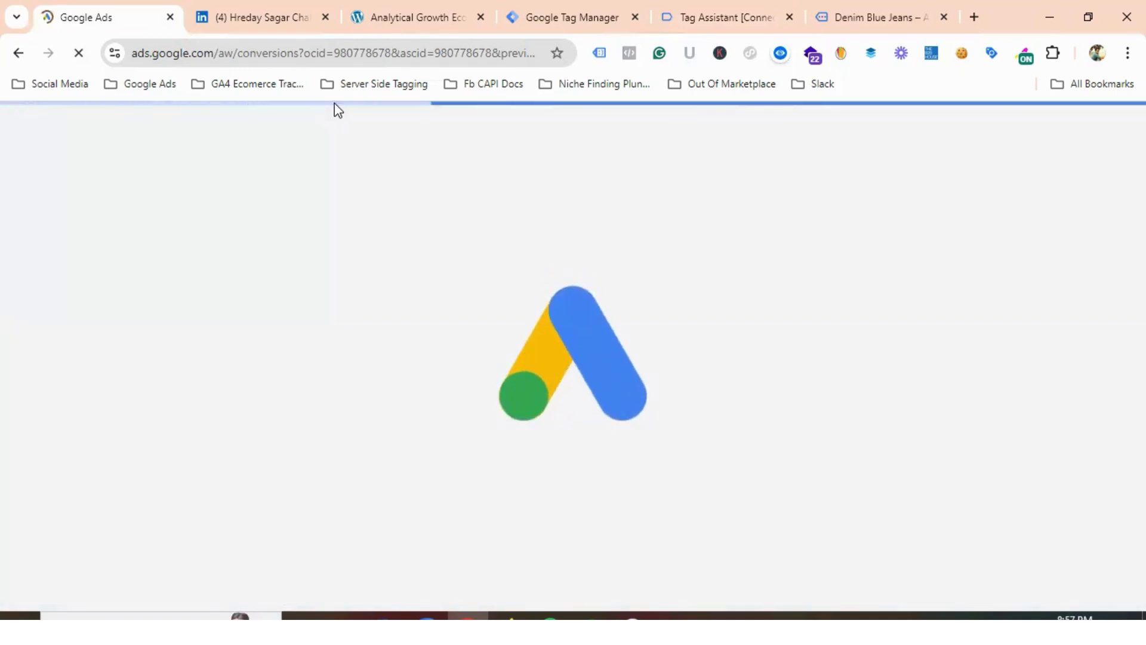
pyautogui.click(699, 17)
pyautogui.scroll(8, 440, 299)
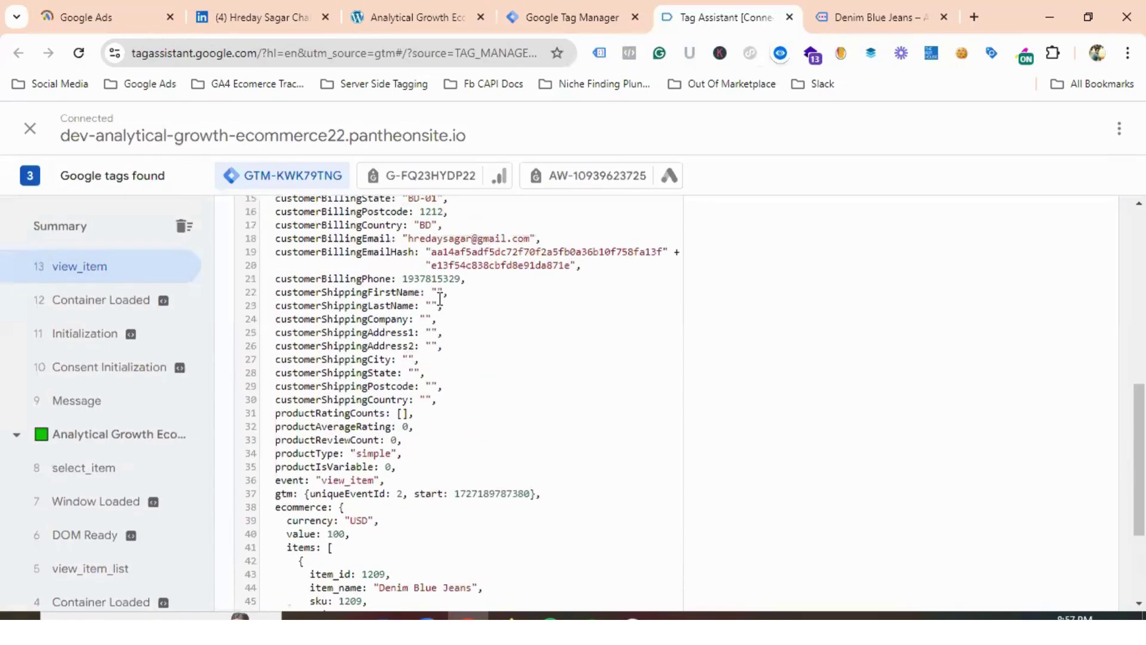
pyautogui.scroll(3, 448, 296)
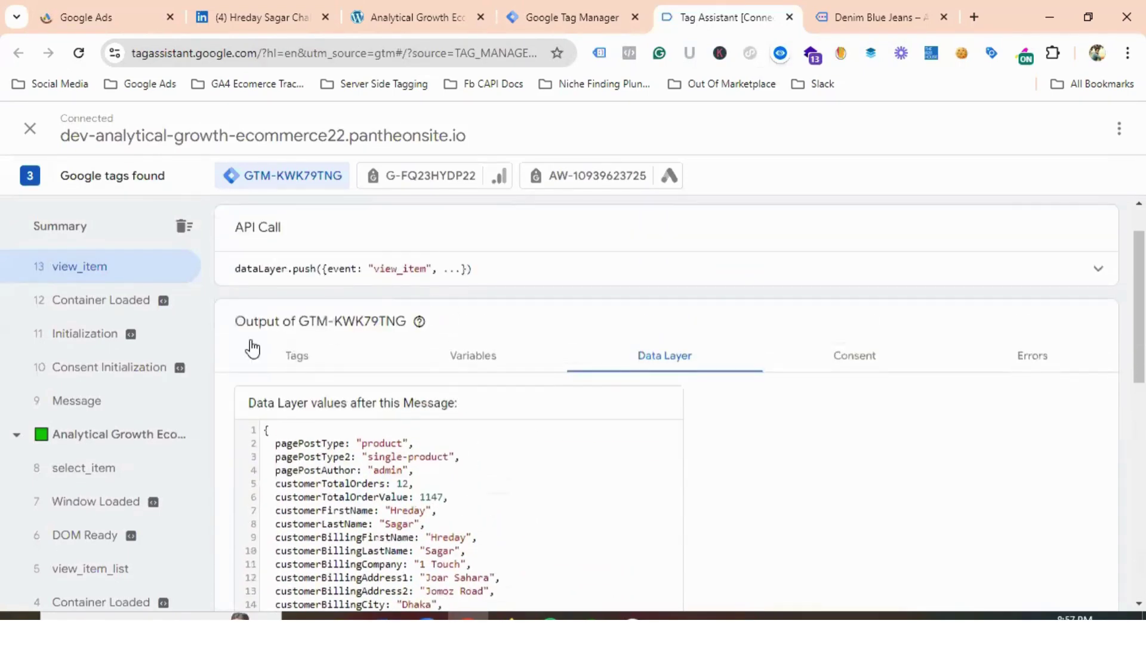
pyautogui.scroll(1, 250, 346)
pyautogui.click(116, 230)
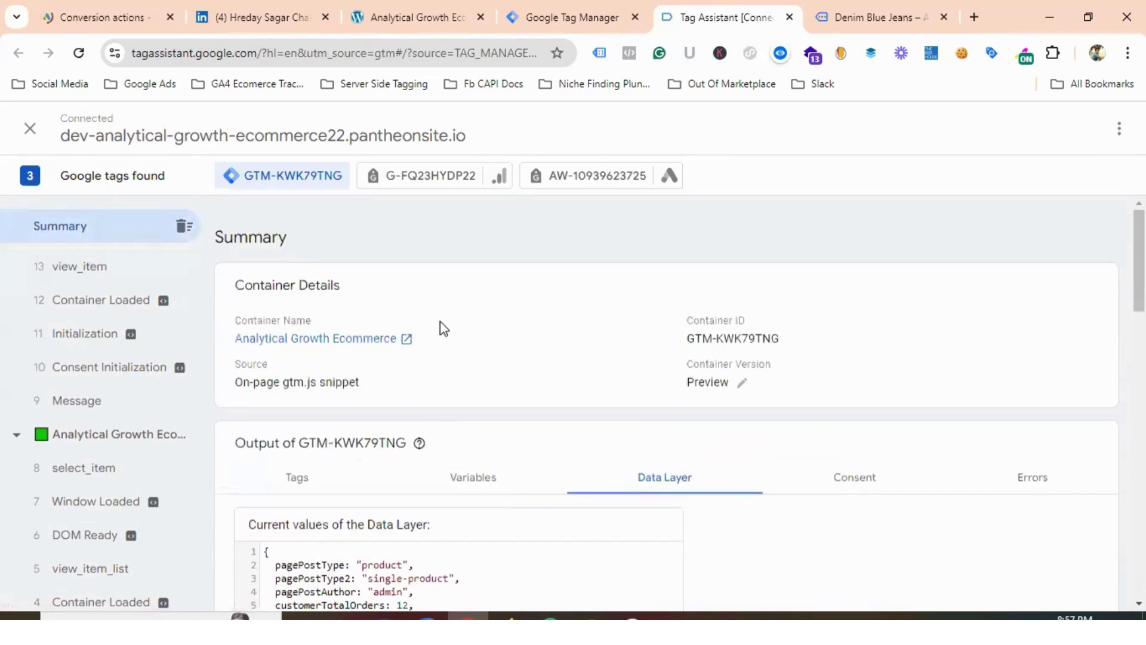
pyautogui.click(323, 478)
# Check the View Item conversion action's status under the Other goal in Google Ads and dismiss the billing and account-protection notices
pyautogui.click(67, 13)
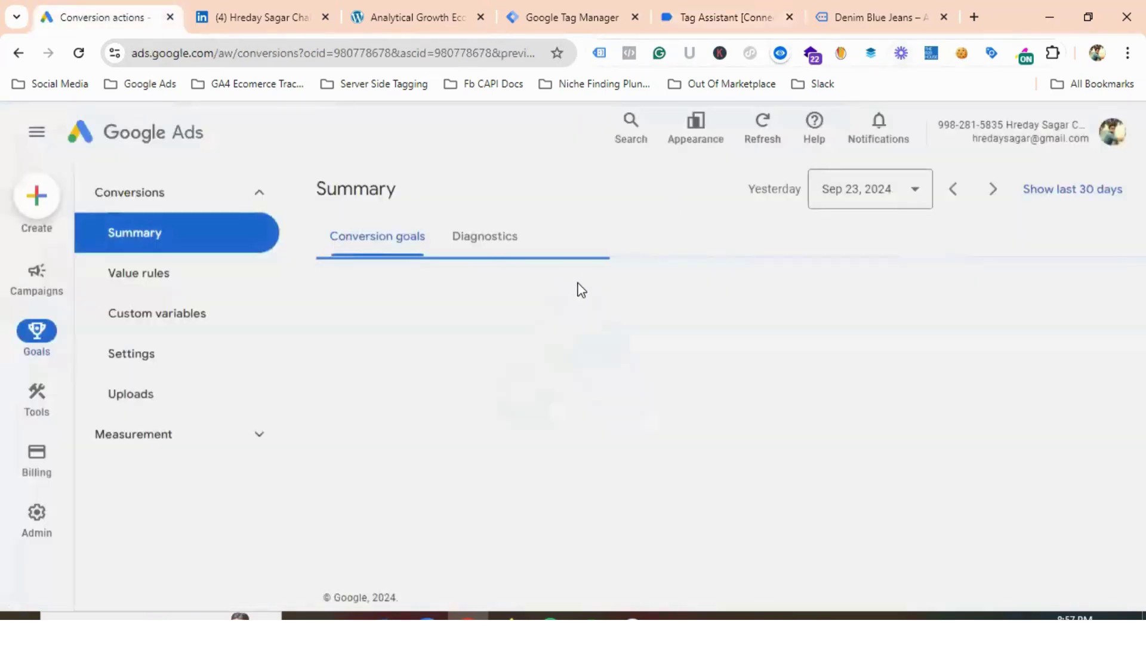
pyautogui.scroll(-15, 596, 275)
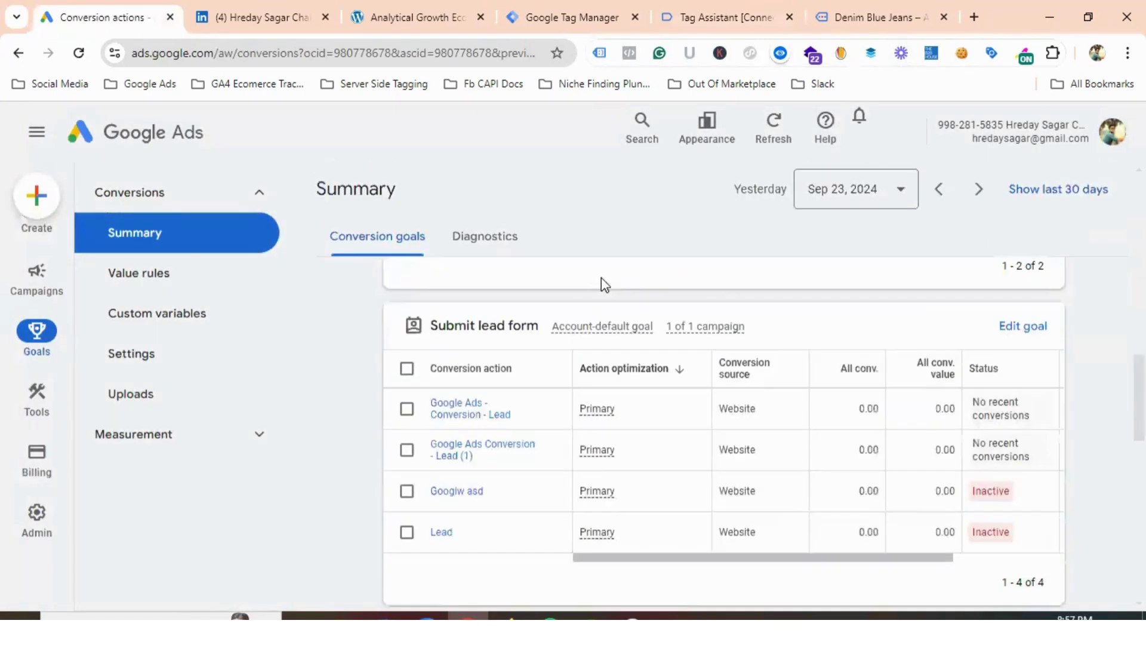
pyautogui.scroll(-2, 609, 285)
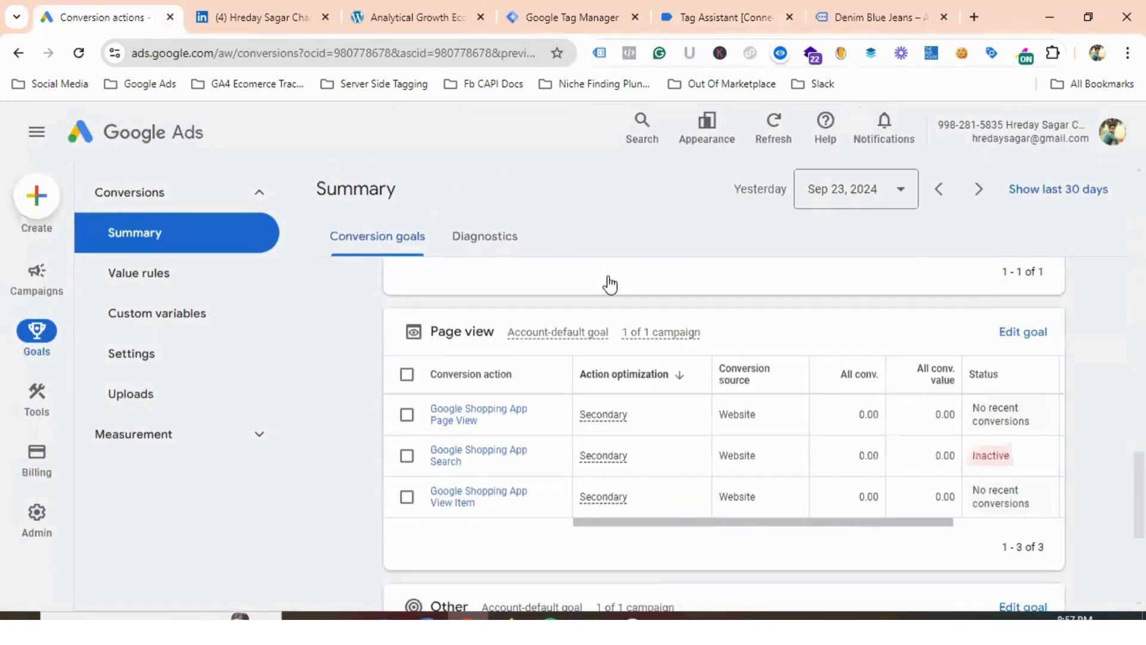
pyautogui.scroll(-4, 610, 284)
pyautogui.scroll(-2, 612, 280)
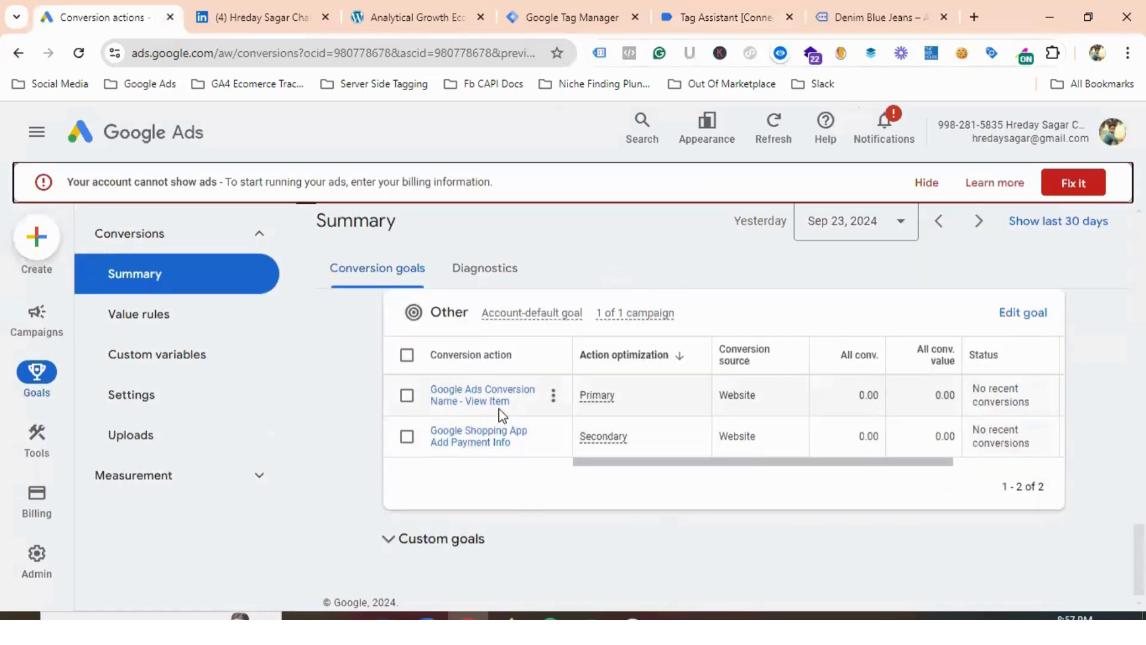
pyautogui.moveTo(998, 411)
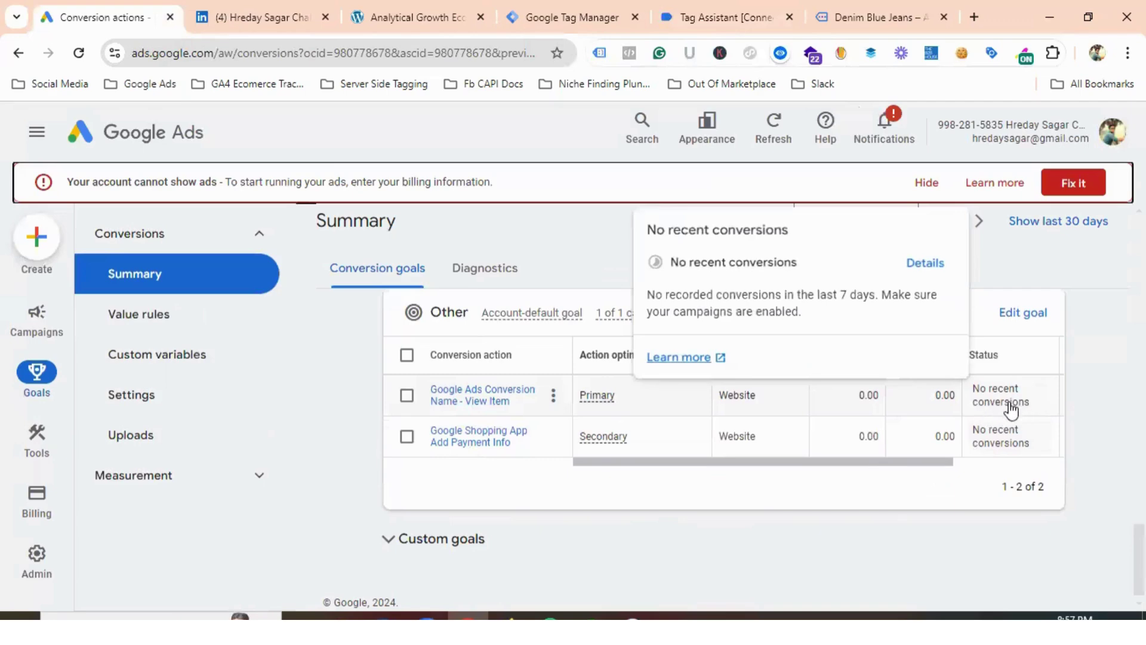
pyautogui.click(927, 183)
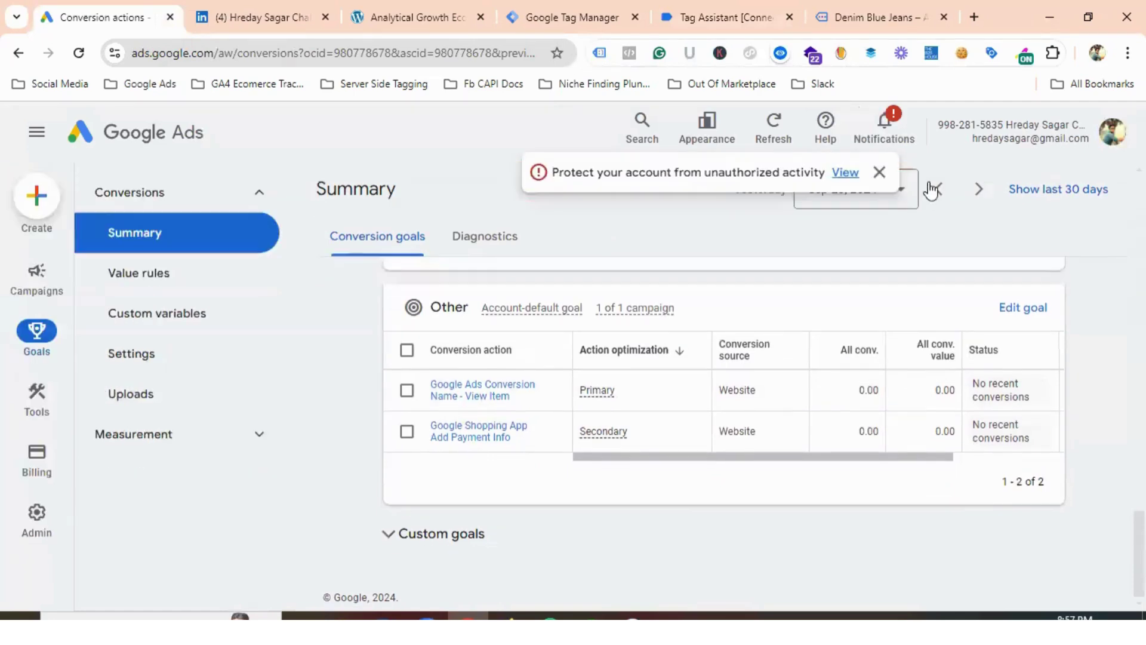
pyautogui.click(887, 177)
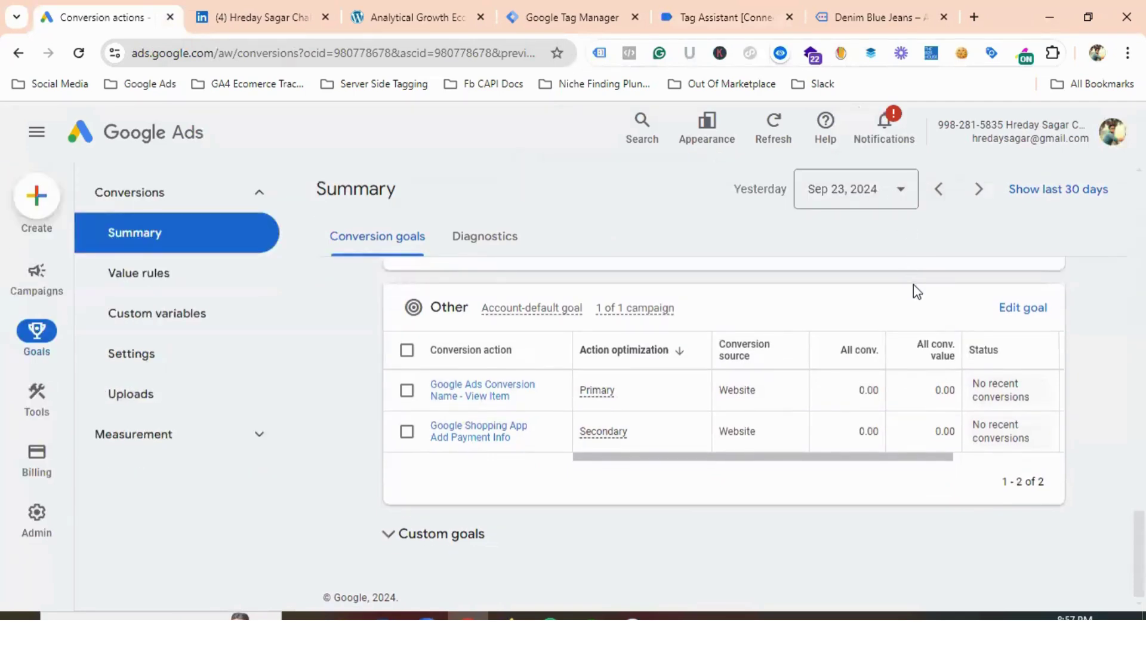